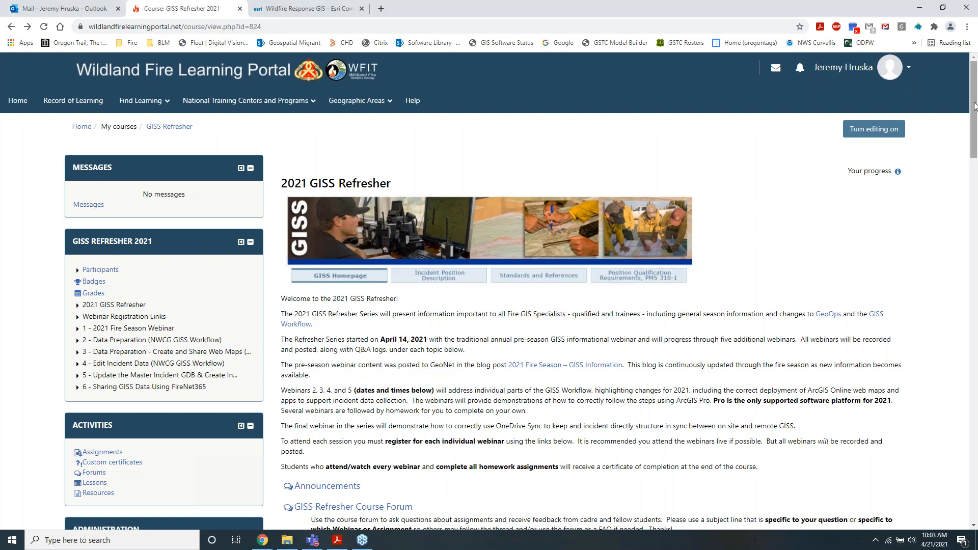
Switch to Microsoft Teams and expand the 2021_Training_Incident team to list its channels
{"action": "left_click_drag", "start_coordinate": [974, 105], "coordinate": [976, 470]}
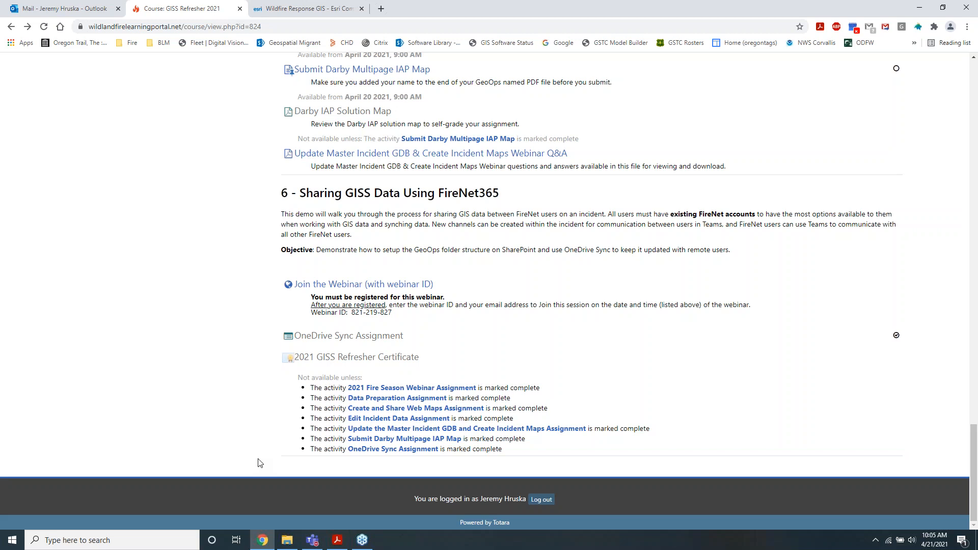
{"action": "left_click", "coordinate": [312, 541]}
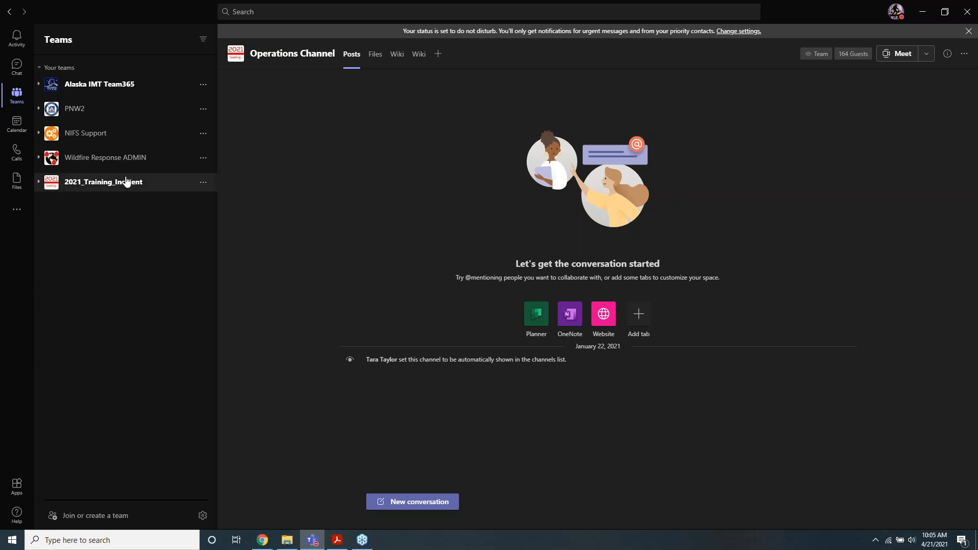
{"action": "left_click", "coordinate": [39, 183]}
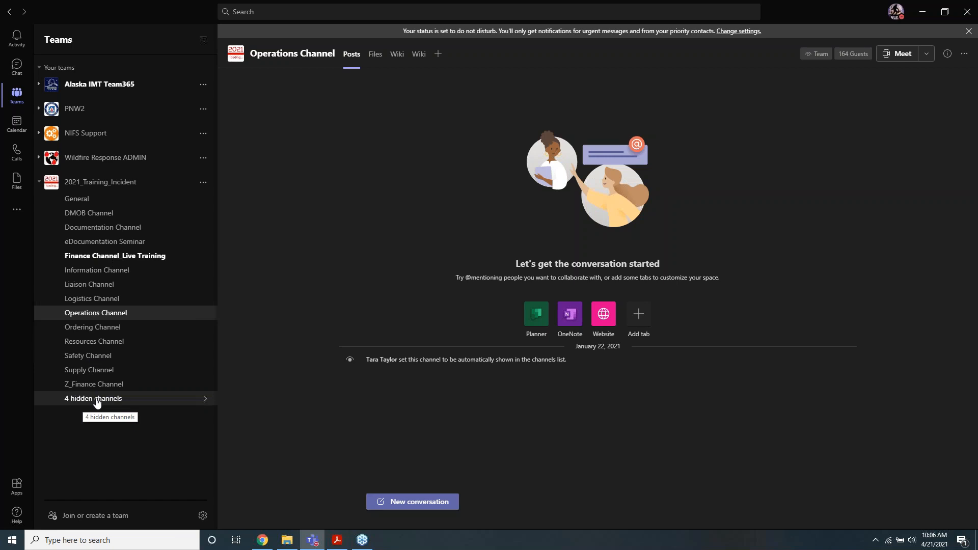
Show the hidden Plans Channel and Situation Channel in the 2021_Training_Incident team's channel list
{"action": "left_click", "coordinate": [189, 405]}
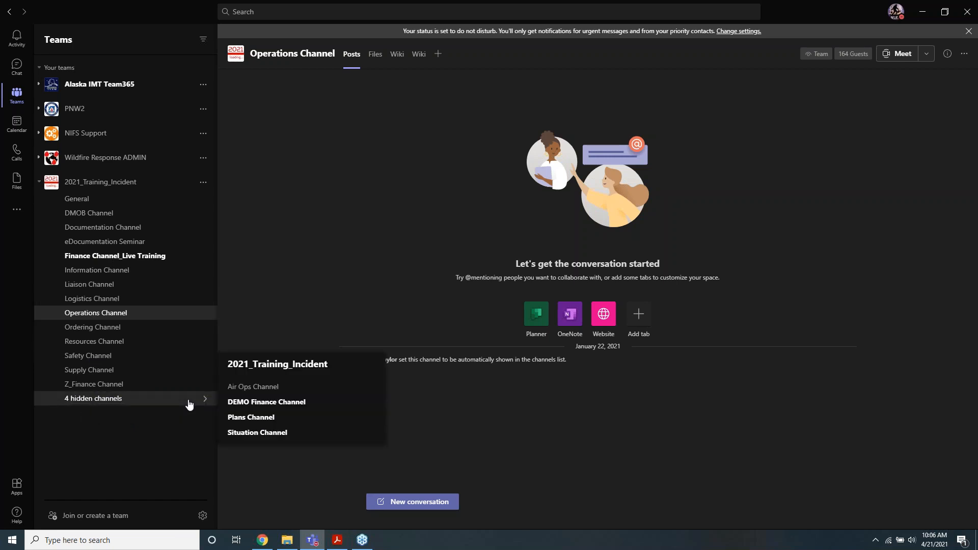
{"action": "mouse_move", "coordinate": [282, 417]}
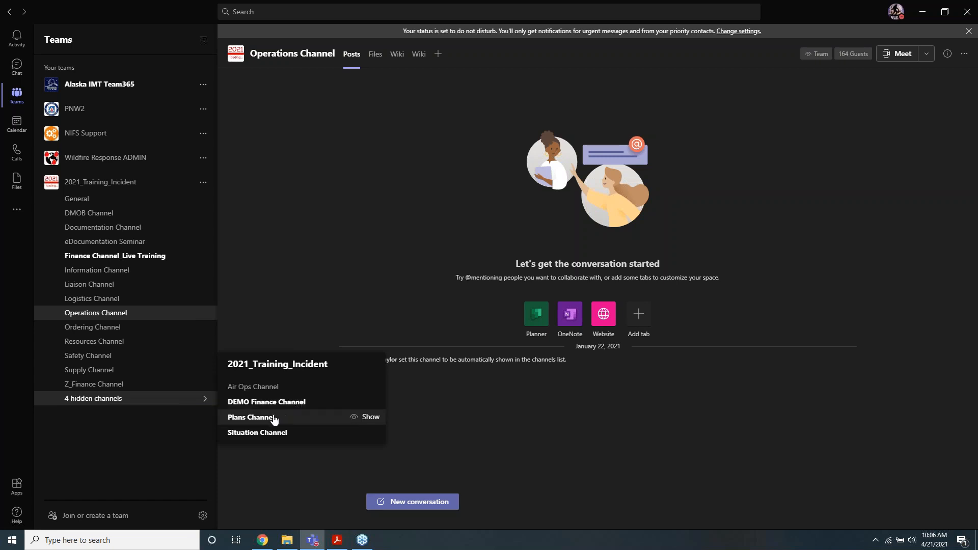
{"action": "left_click", "coordinate": [370, 418]}
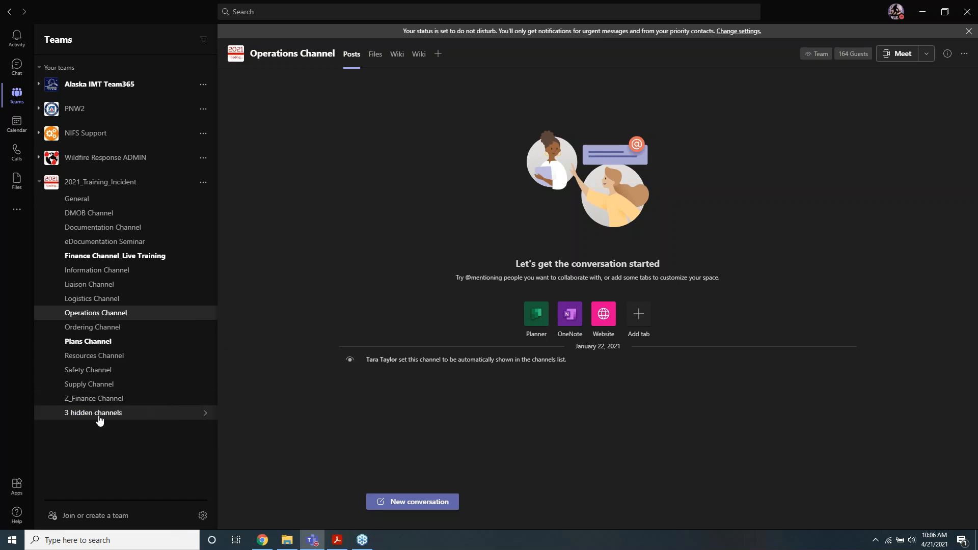
{"action": "left_click", "coordinate": [98, 413]}
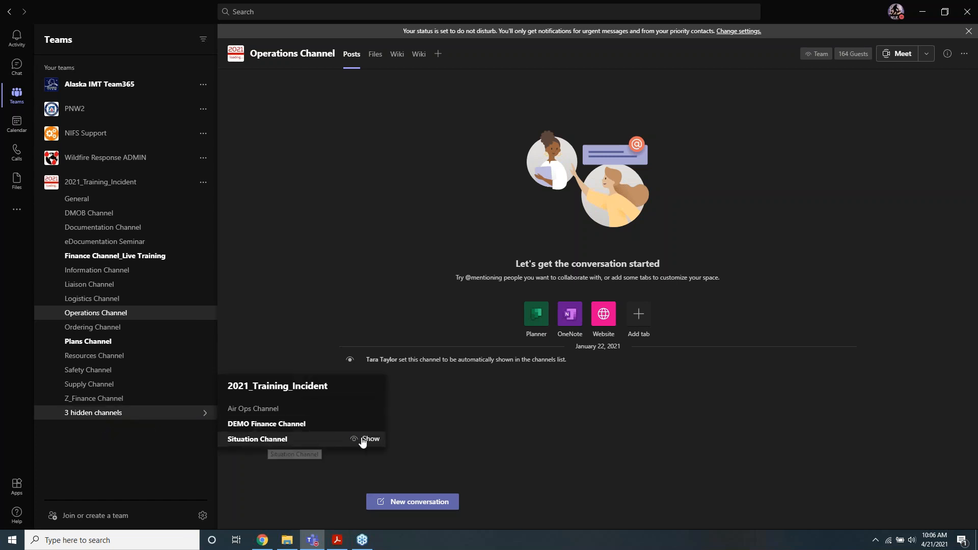
{"action": "left_click", "coordinate": [370, 439]}
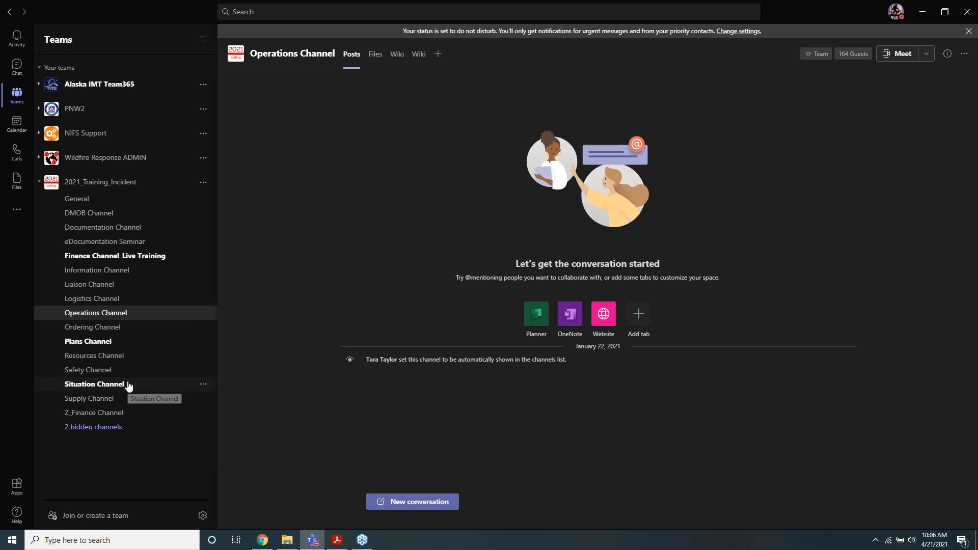
Open the Situation Channel's files and view that document folder in SharePoint
{"action": "left_click", "coordinate": [128, 386]}
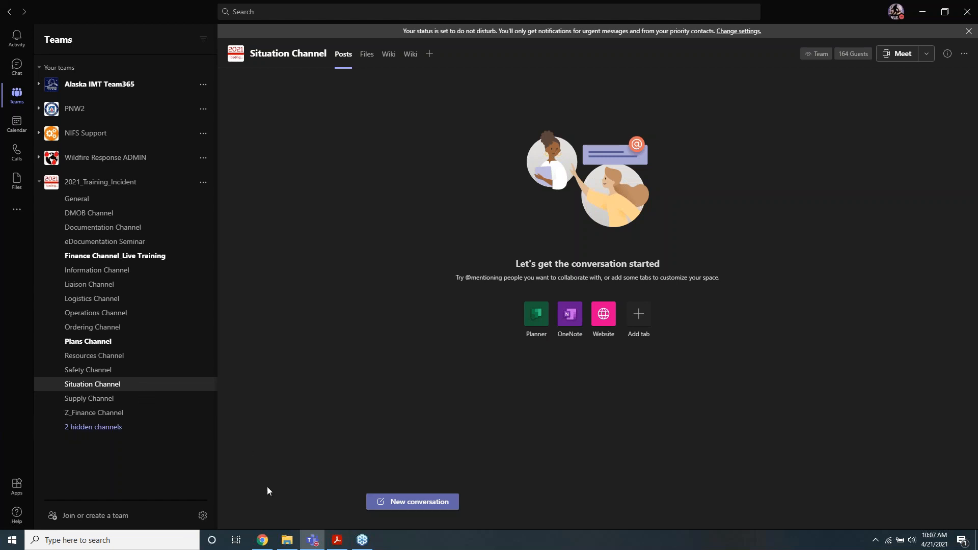
{"action": "left_click", "coordinate": [288, 542]}
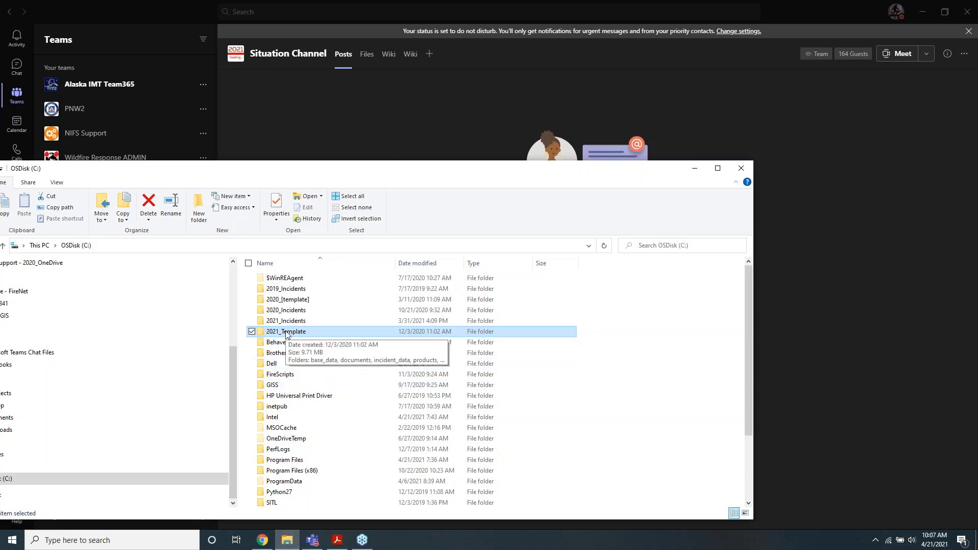
{"action": "left_click", "coordinate": [695, 168]}
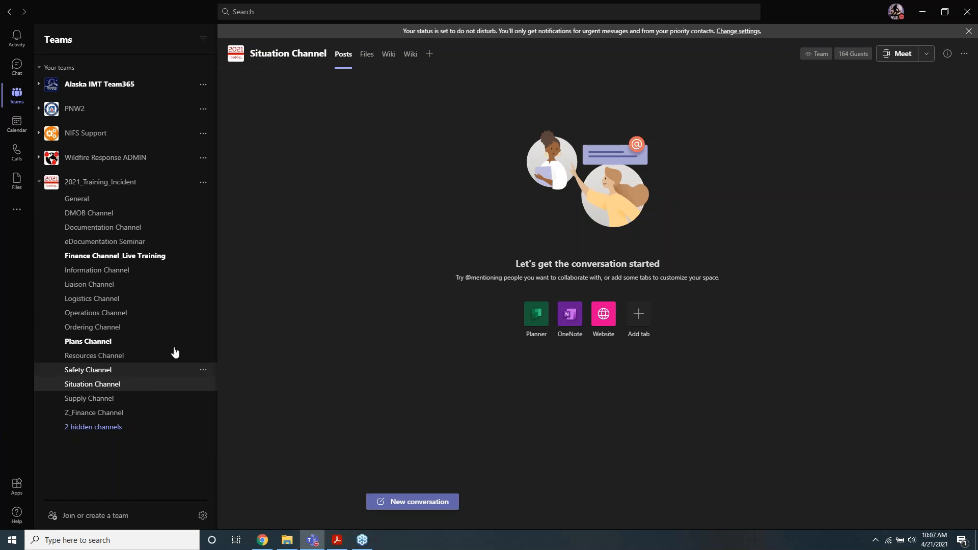
{"action": "left_click", "coordinate": [367, 55]}
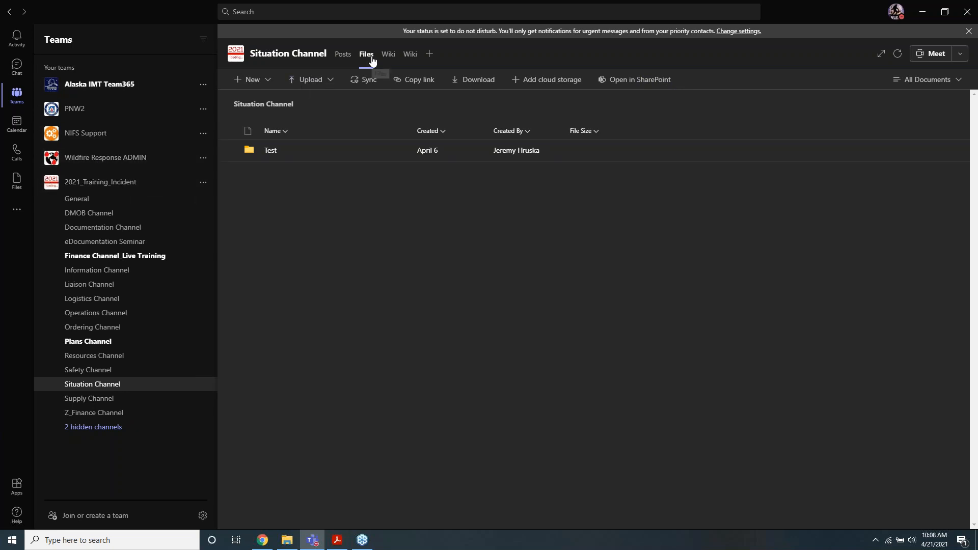
{"action": "left_click", "coordinate": [642, 81]}
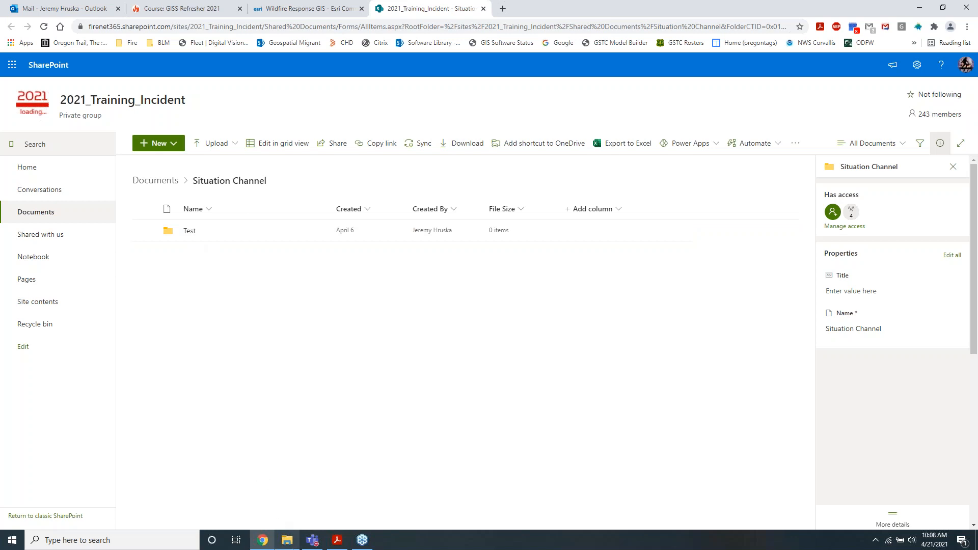
Copy the 2021_Template folder from OSDisk (C:) in File Explorer and return to the SharePoint page
{"action": "left_click", "coordinate": [287, 543]}
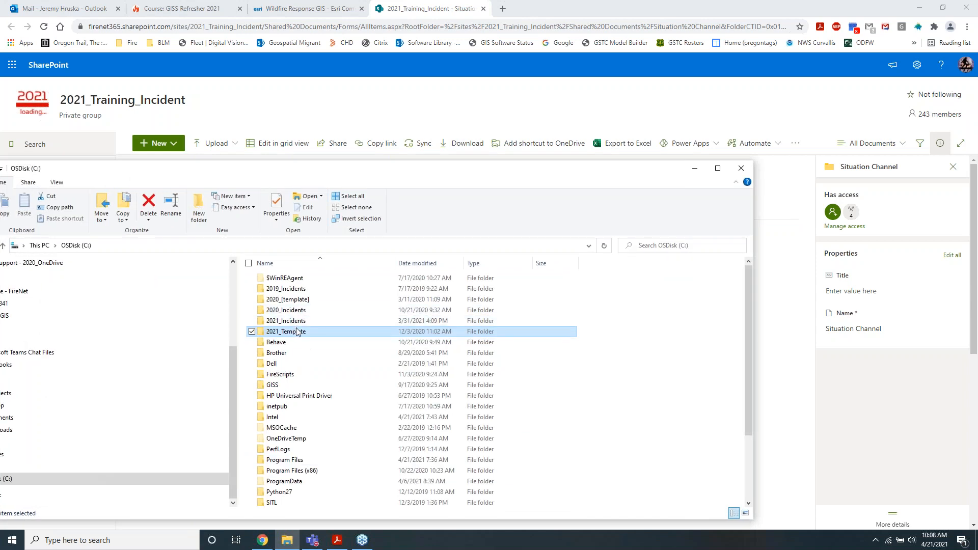
{"action": "right_click", "coordinate": [301, 334]}
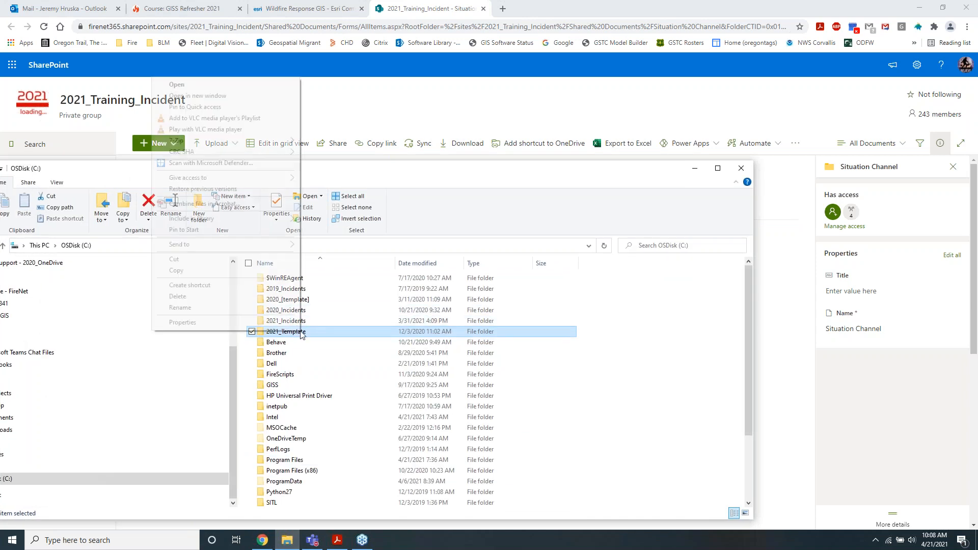
{"action": "left_click", "coordinate": [228, 274]}
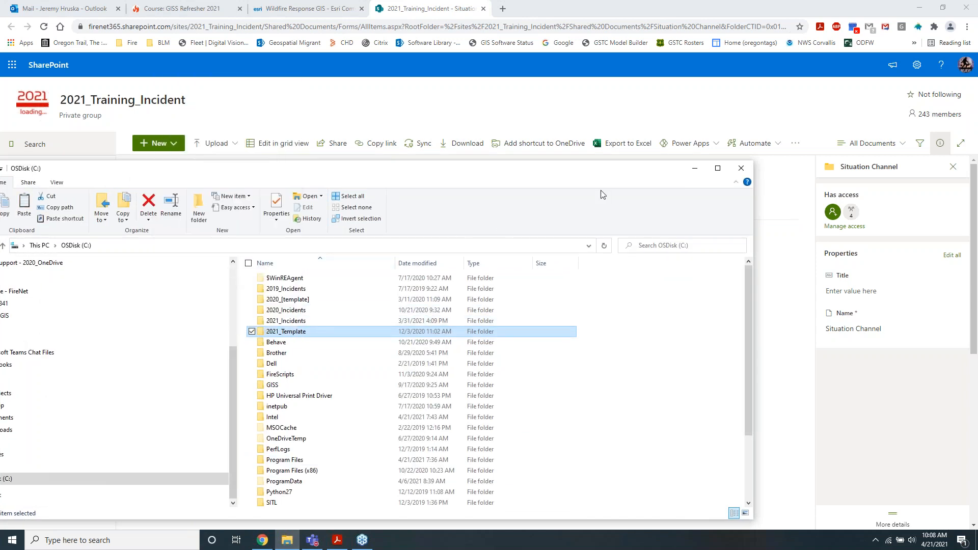
{"action": "left_click", "coordinate": [694, 172]}
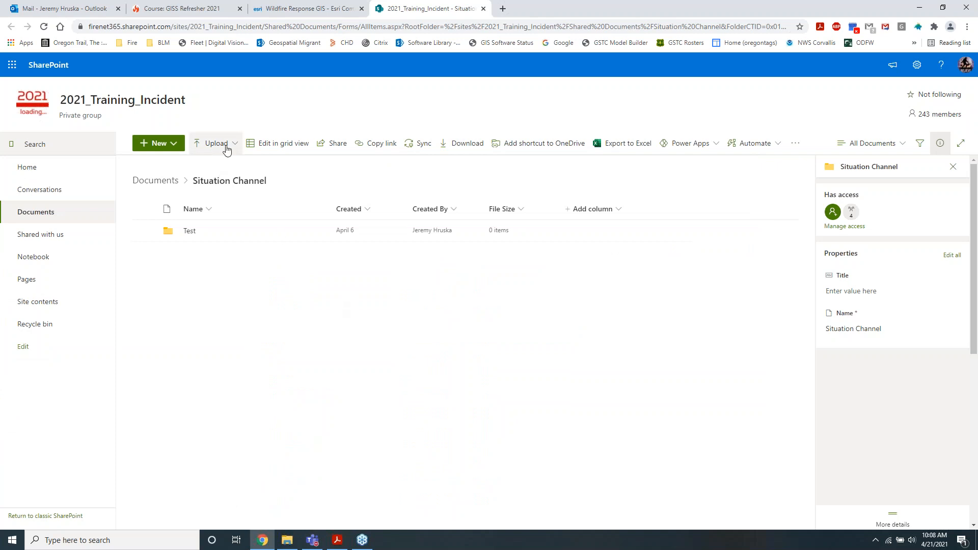
Upload the 2021_Template folder from OSDisk (C:) into the Situation Channel document folder
{"action": "left_click", "coordinate": [237, 147]}
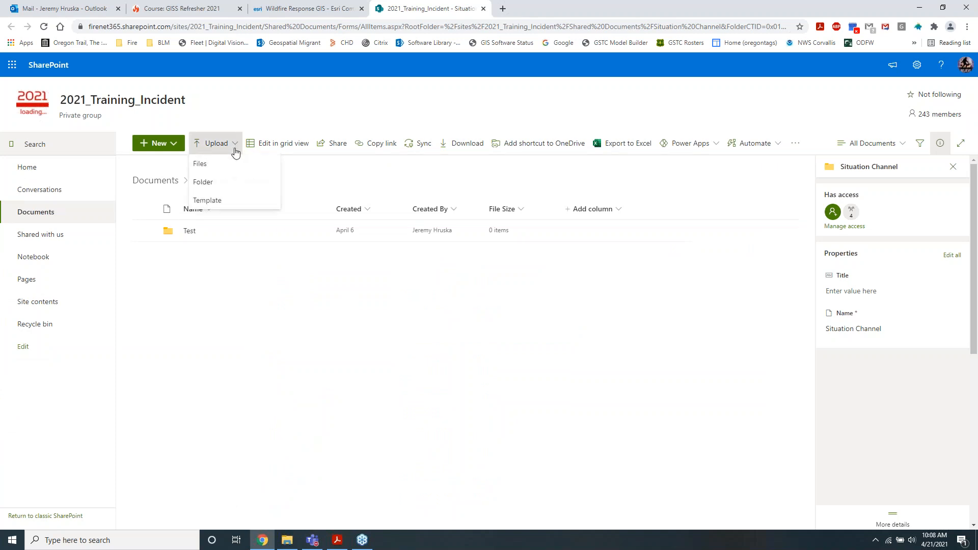
{"action": "left_click", "coordinate": [213, 184]}
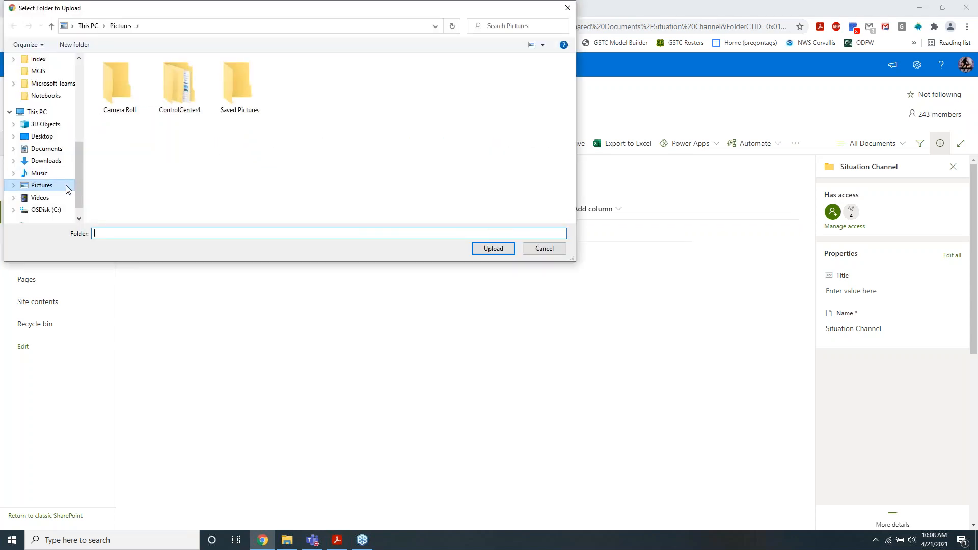
{"action": "left_click", "coordinate": [53, 210]}
{"action": "left_click", "coordinate": [133, 128]}
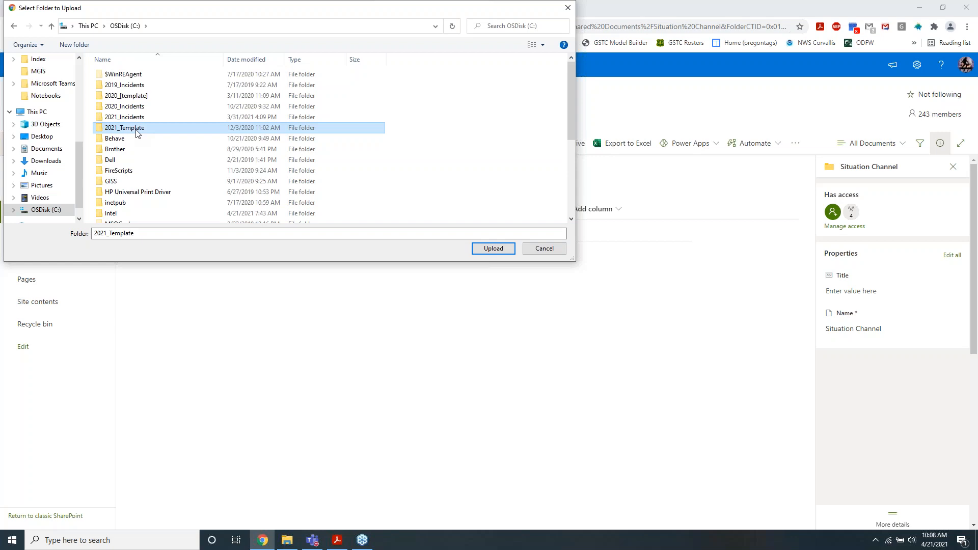
{"action": "left_click", "coordinate": [493, 248]}
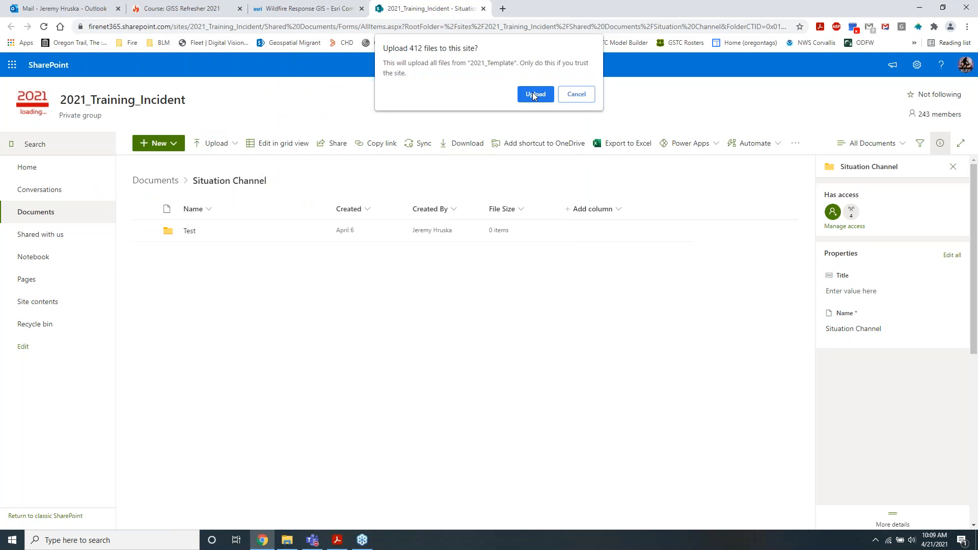
{"action": "left_click", "coordinate": [534, 95]}
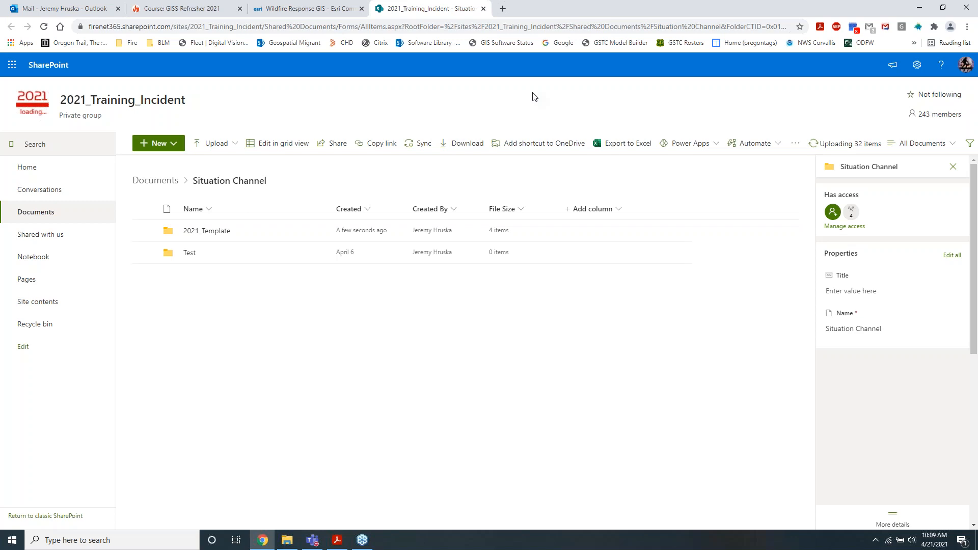
Switch to Microsoft Teams and check the uploaded 2021_Template folder and its subfolders in the Situation Channel's files
{"action": "left_click", "coordinate": [313, 541]}
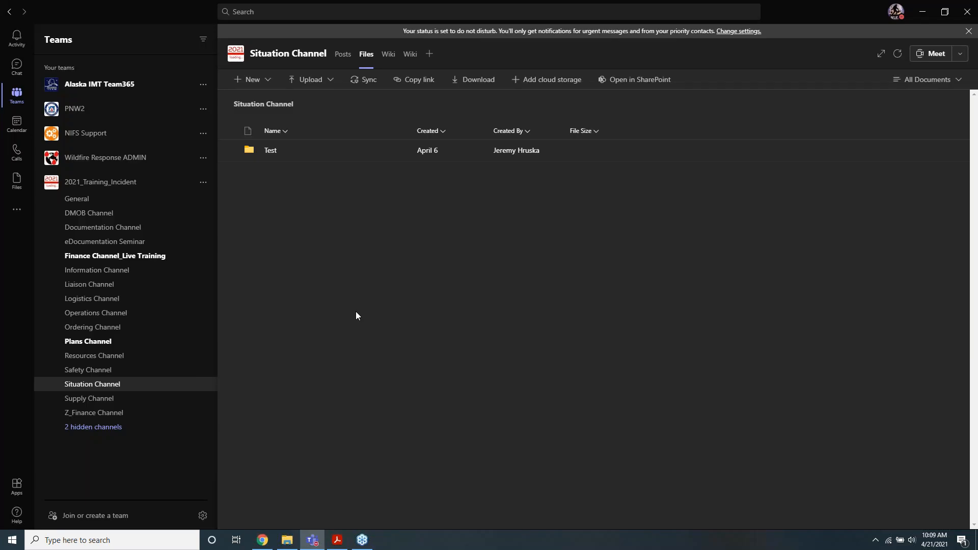
{"action": "left_click", "coordinate": [349, 60]}
{"action": "left_click", "coordinate": [365, 57]}
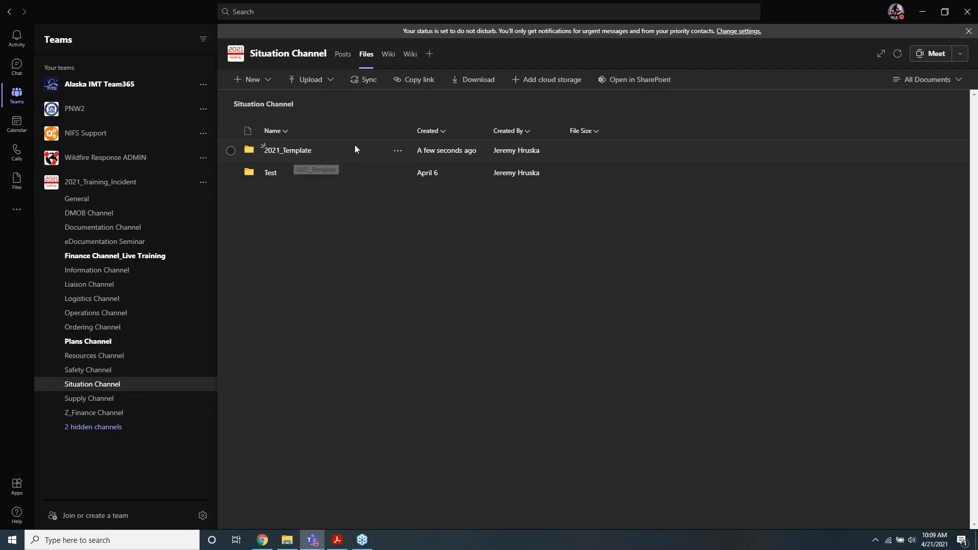
{"action": "left_click", "coordinate": [298, 151]}
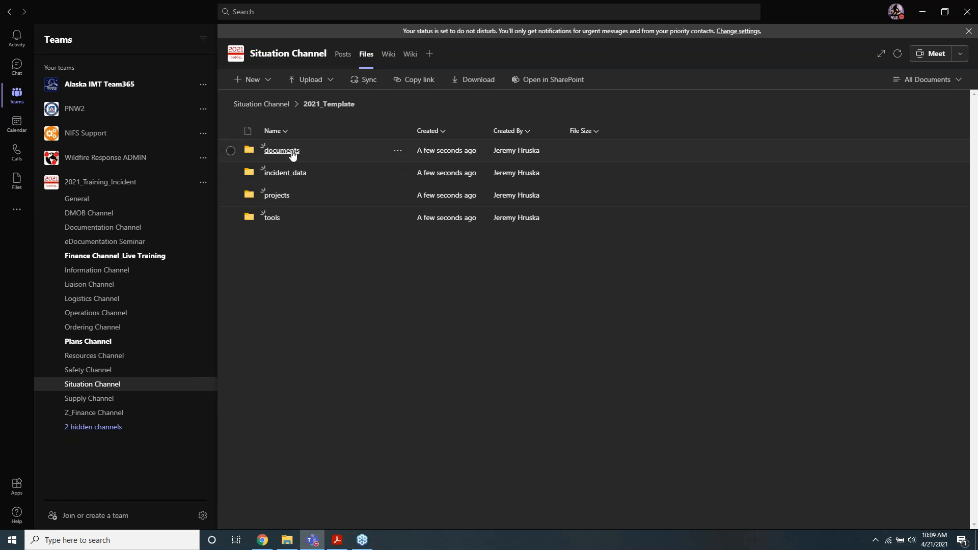
{"action": "left_click", "coordinate": [92, 386]}
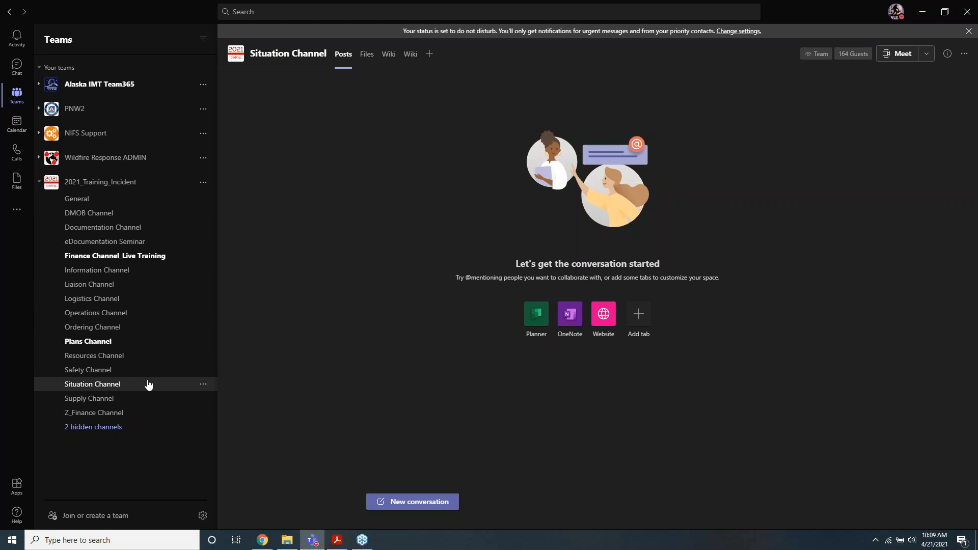
{"action": "left_click", "coordinate": [364, 56]}
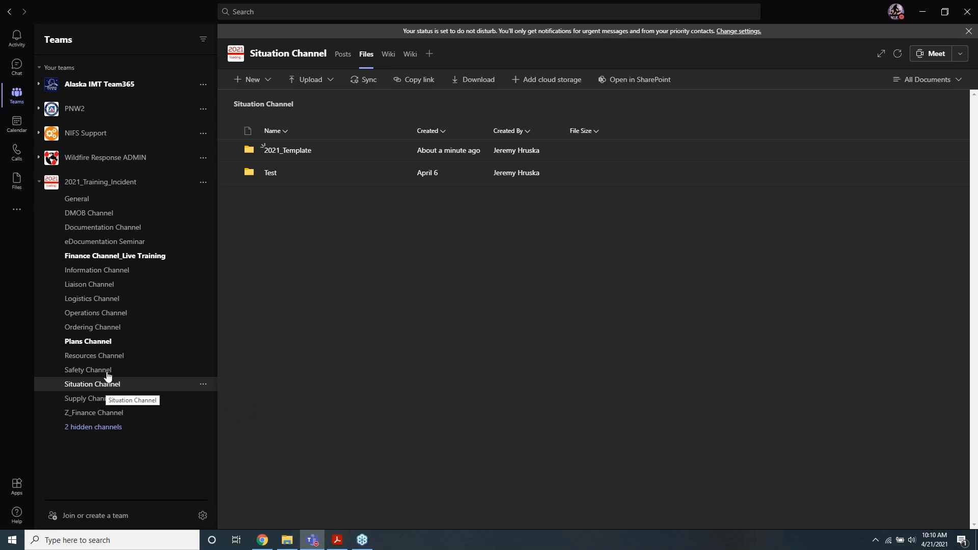
Review the owners of the 2021_Training_Incident team in its management page and return to the Situation Channel's files
{"action": "left_click", "coordinate": [203, 183]}
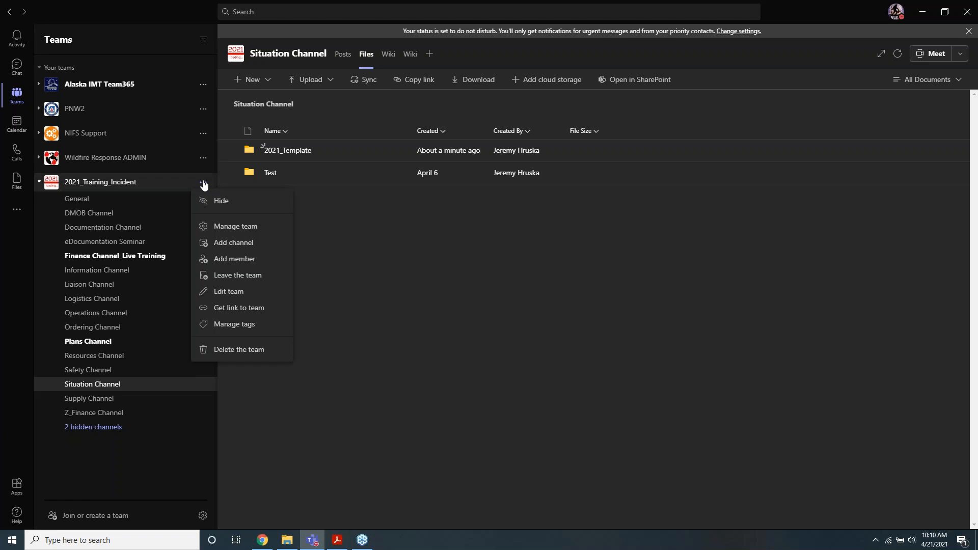
{"action": "left_click", "coordinate": [231, 229]}
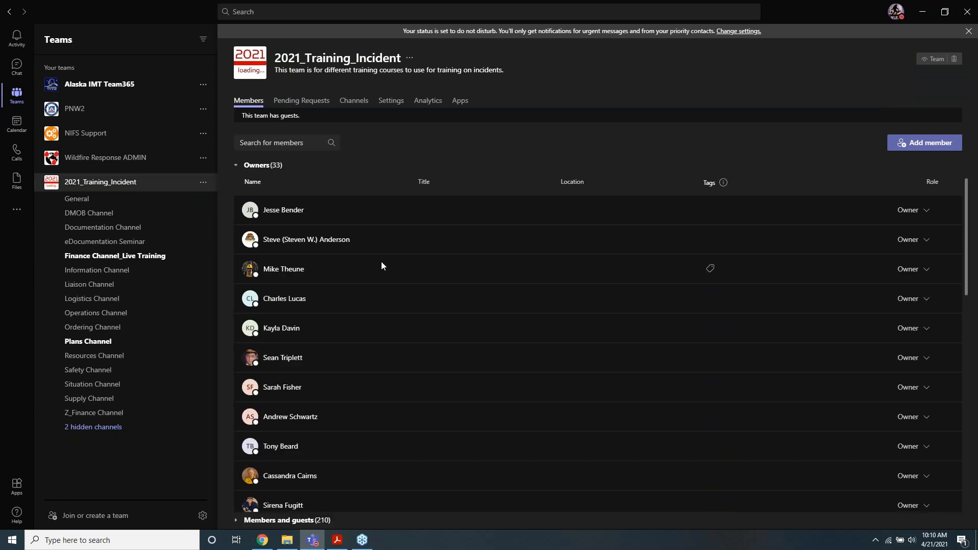
{"action": "left_click", "coordinate": [247, 166]}
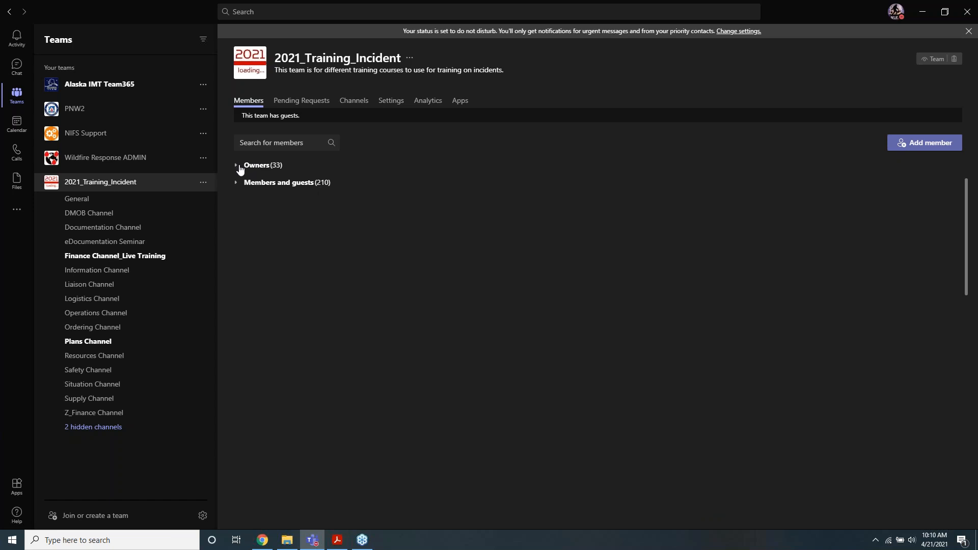
{"action": "left_click", "coordinate": [240, 168]}
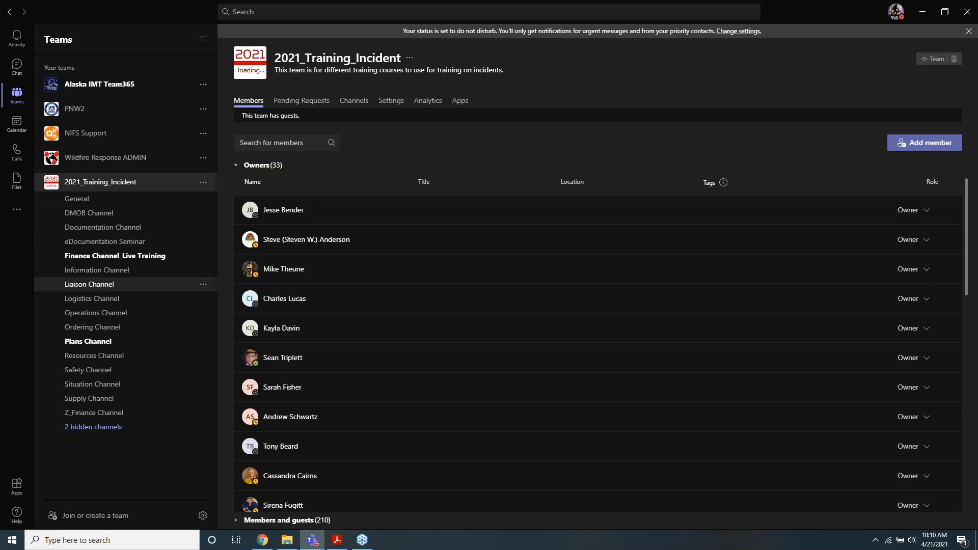
{"action": "left_click", "coordinate": [96, 386]}
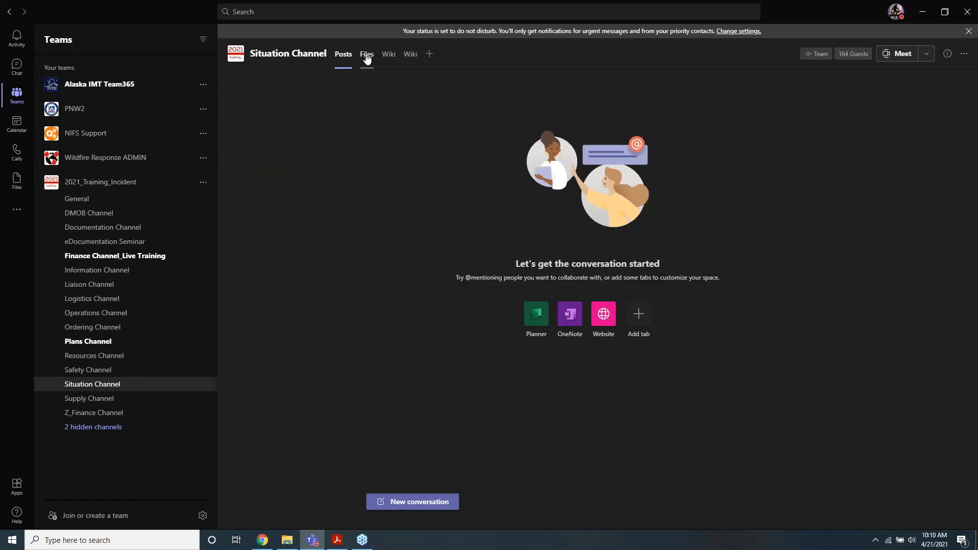
{"action": "left_click", "coordinate": [366, 57]}
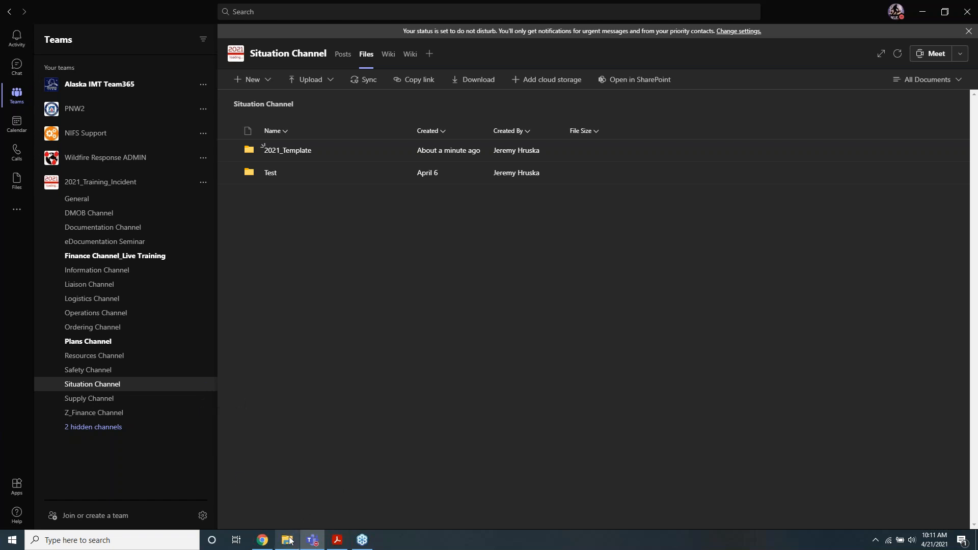
Switch to File Explorer and inspect the OneDrive - FireNet folder and the local path of the synced NIFS Support - 2020_OneDrive folder
{"action": "mouse_move", "coordinate": [289, 540]}
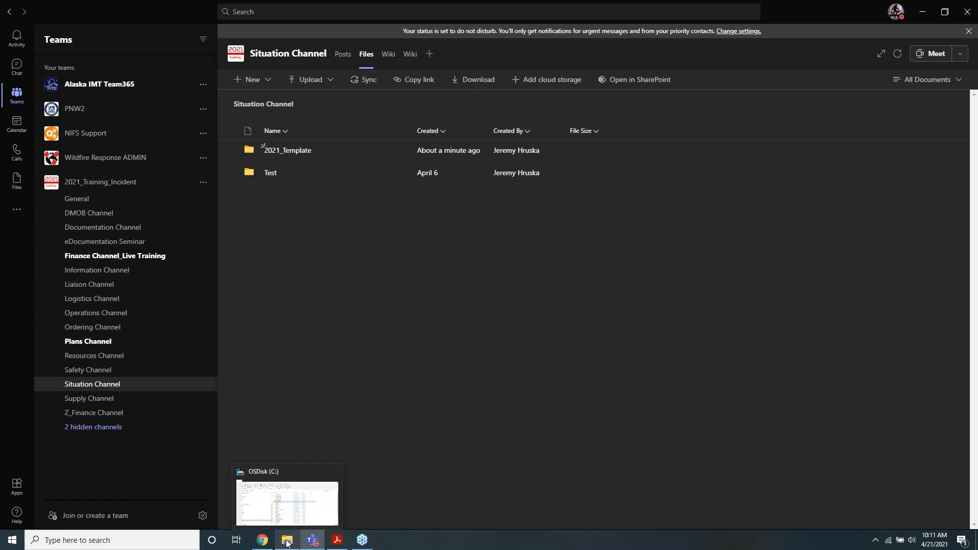
{"action": "left_click", "coordinate": [289, 540]}
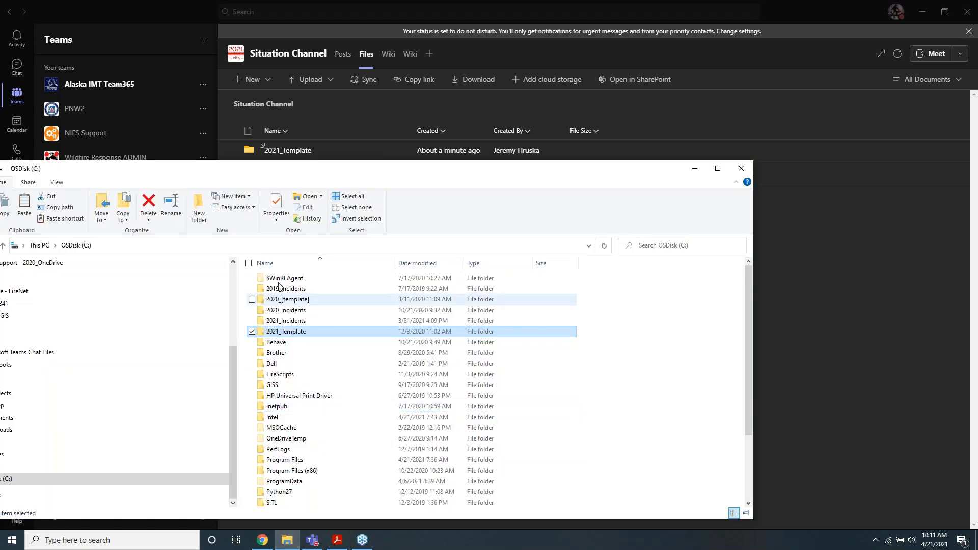
{"action": "left_click_drag", "start_coordinate": [365, 176], "coordinate": [515, 70]}
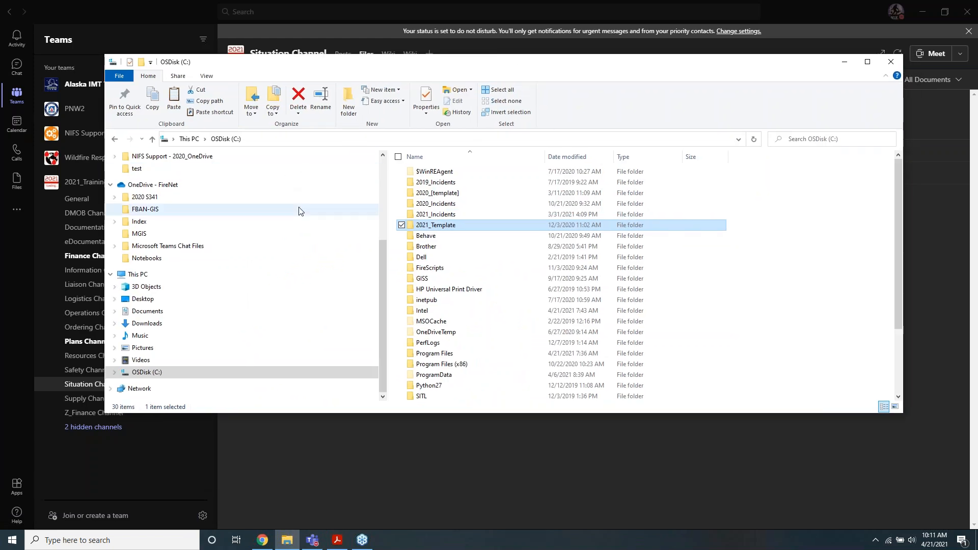
{"action": "left_click_drag", "start_coordinate": [381, 252], "coordinate": [390, 212]}
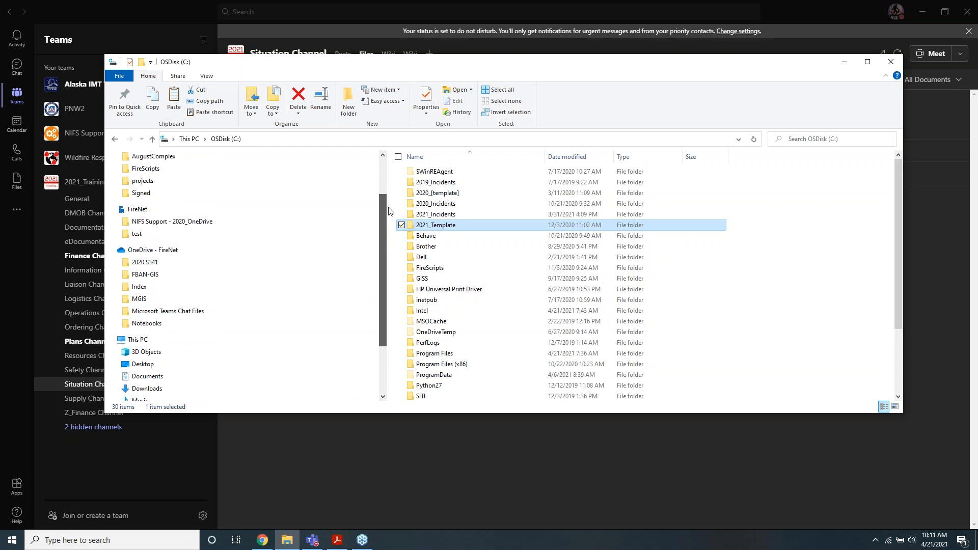
{"action": "left_click", "coordinate": [155, 251]}
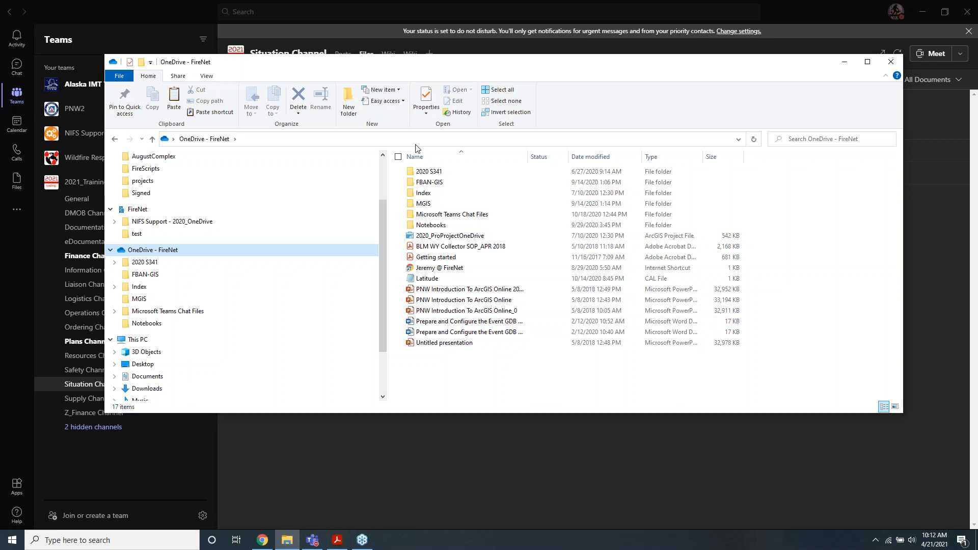
{"action": "left_click", "coordinate": [194, 221]}
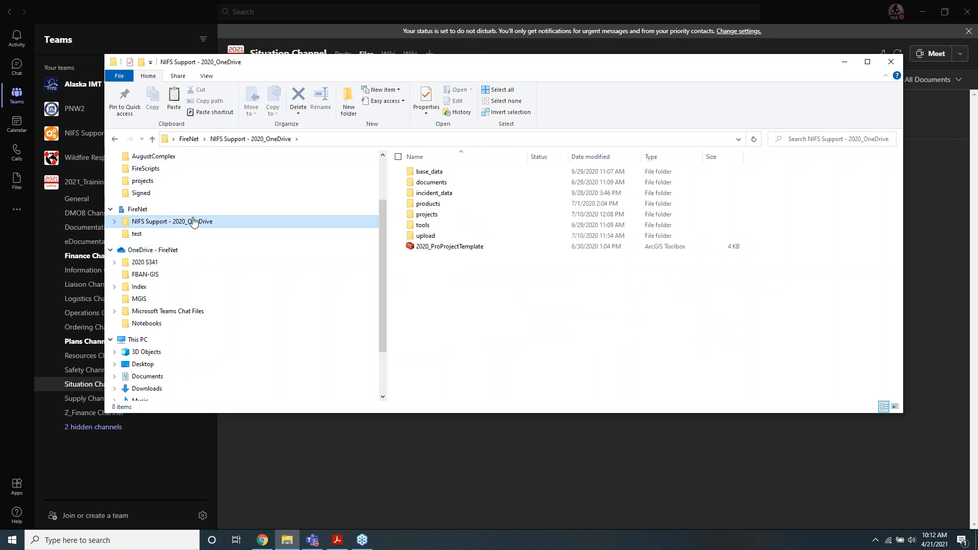
{"action": "left_click", "coordinate": [336, 139]}
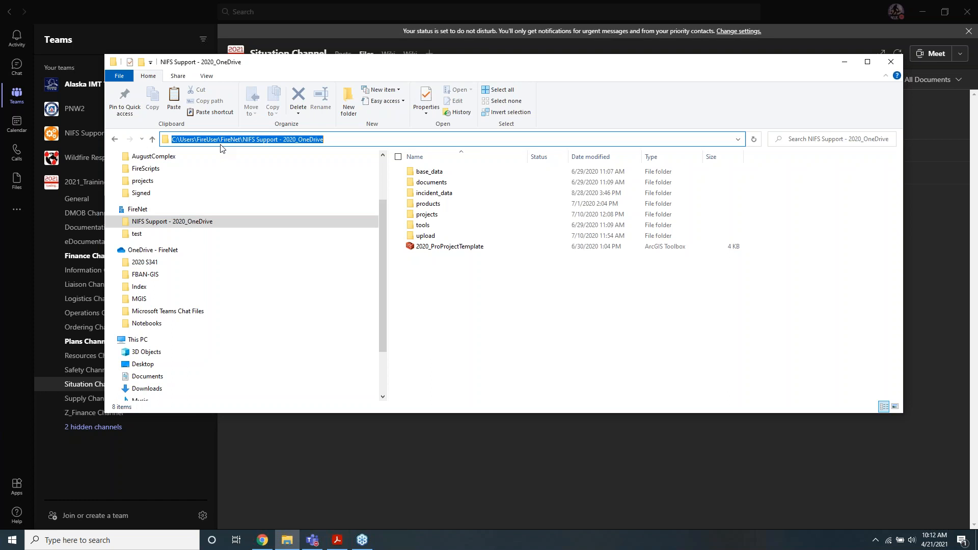
Return to Teams and browse the Situation Channel's files into the incident_data subfolder of 2021_Template
{"action": "left_click", "coordinate": [43, 388]}
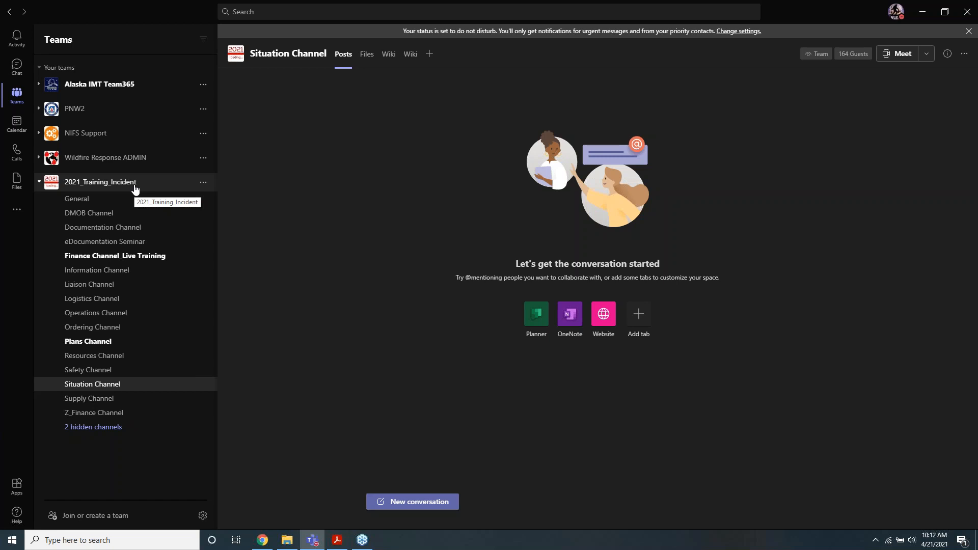
{"action": "left_click", "coordinate": [368, 63]}
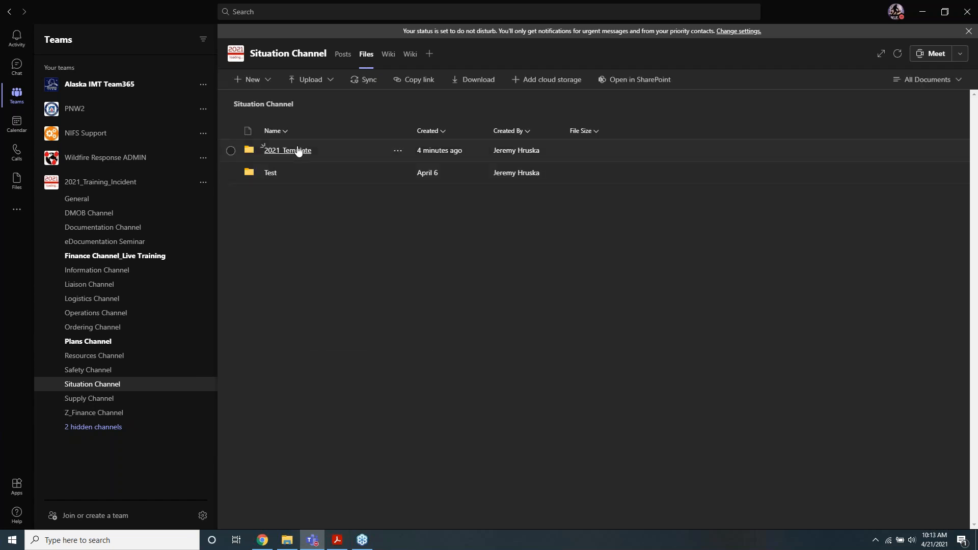
{"action": "left_click", "coordinate": [299, 151]}
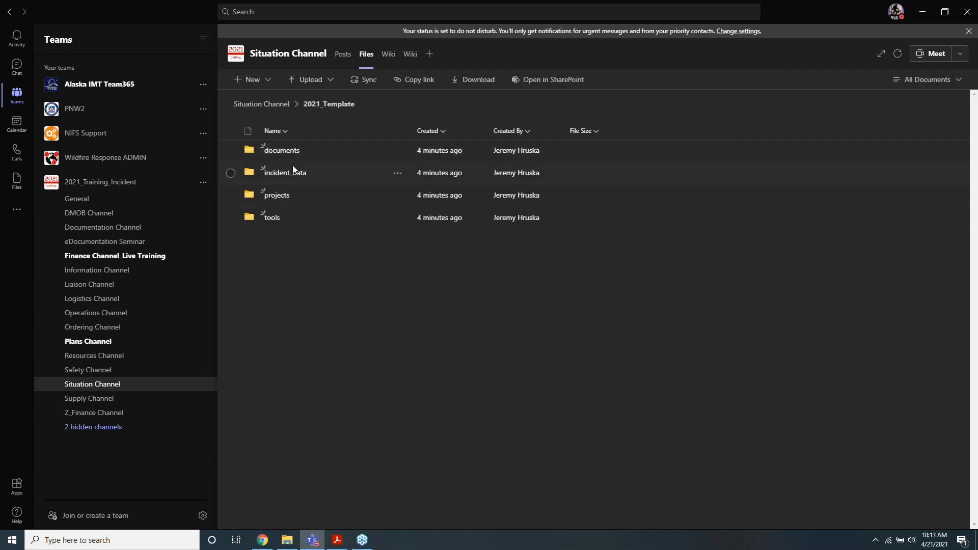
{"action": "left_click", "coordinate": [293, 174]}
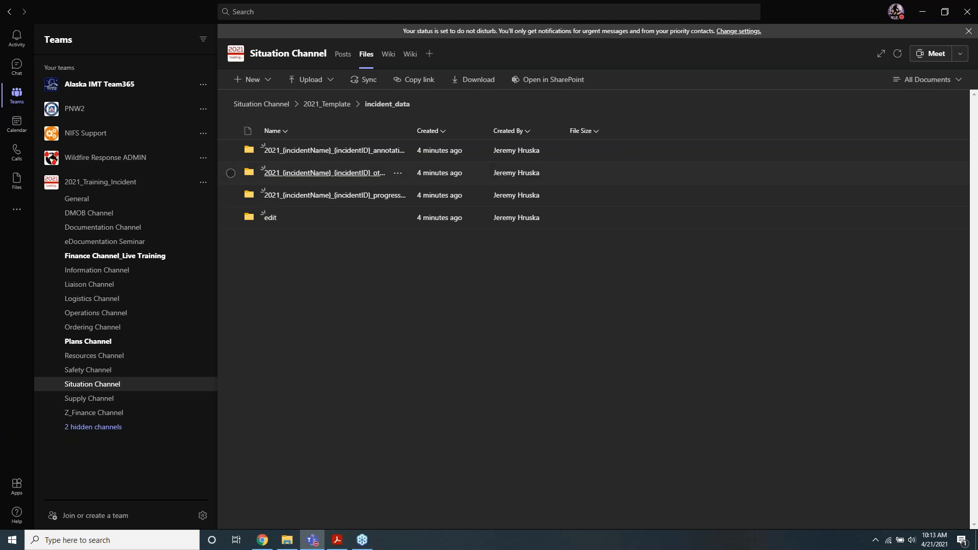
Switch to the SharePoint page in Chrome, search Windows for onedrive and start the OneDrive desktop app
{"action": "left_click", "coordinate": [263, 540]}
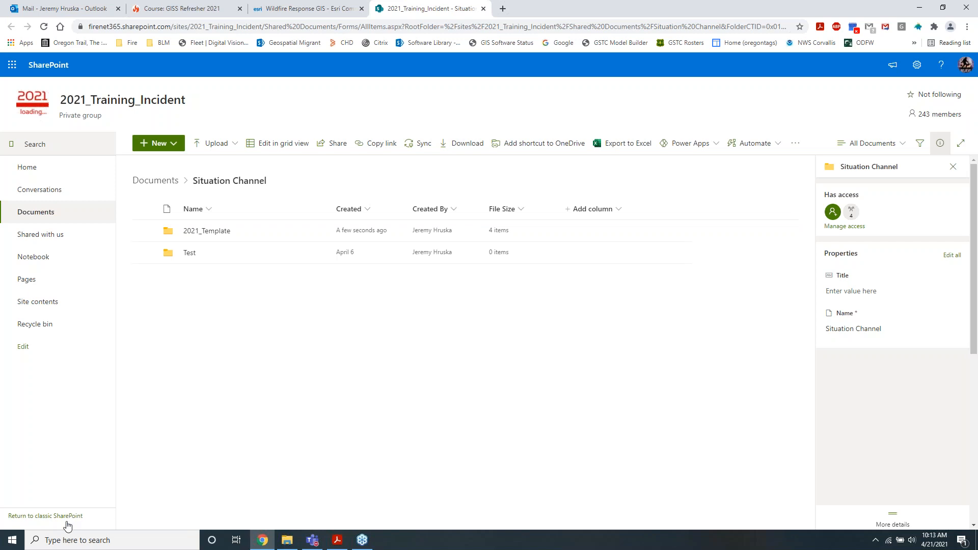
{"action": "left_click", "coordinate": [70, 537]}
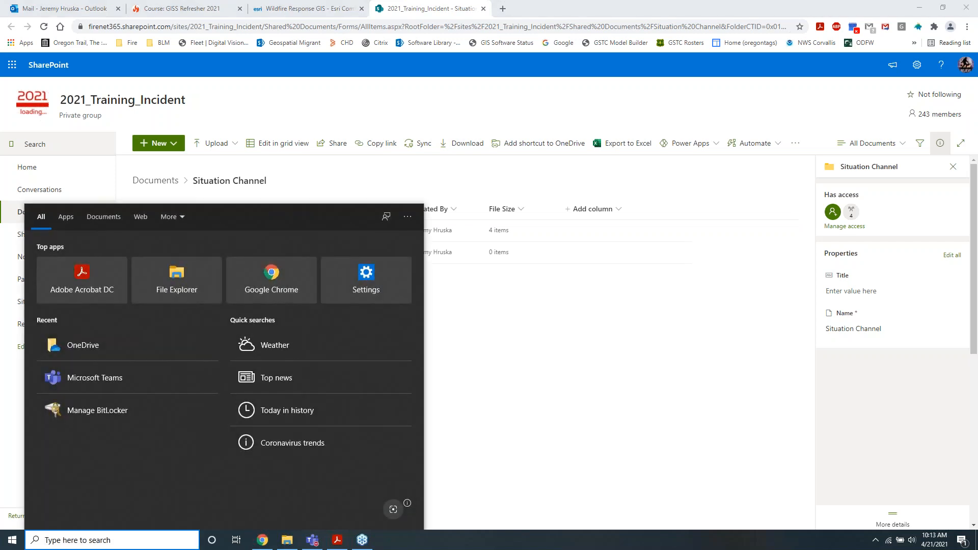
{"action": "type", "text": "onedrive"}
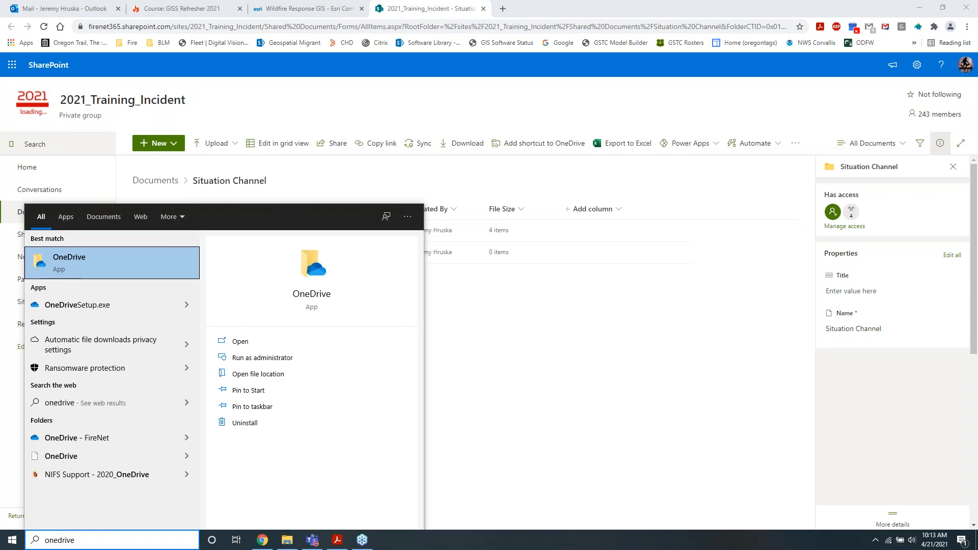
{"action": "left_click", "coordinate": [105, 260]}
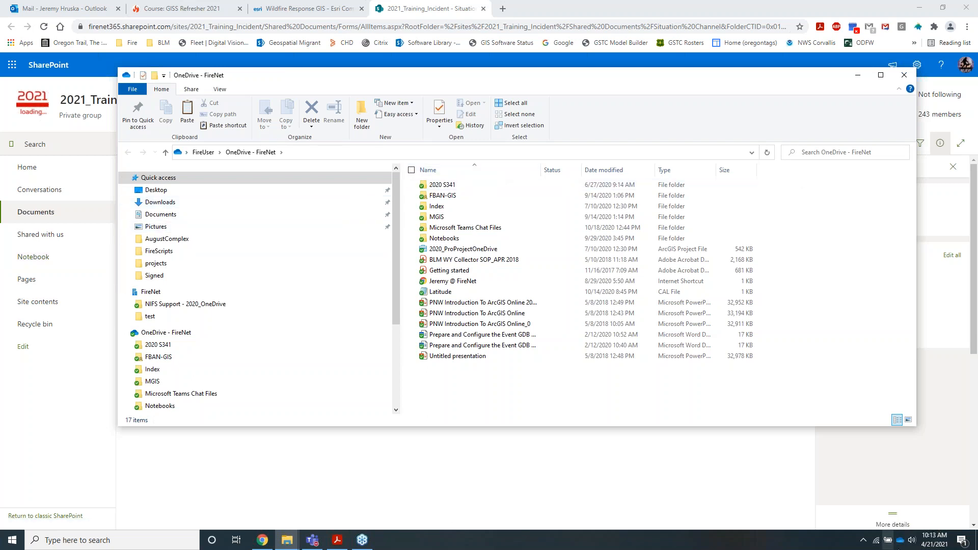
Check the OneDrive sync status and open the OneDrive settings to review the account's syncing locations
{"action": "left_click", "coordinate": [900, 542]}
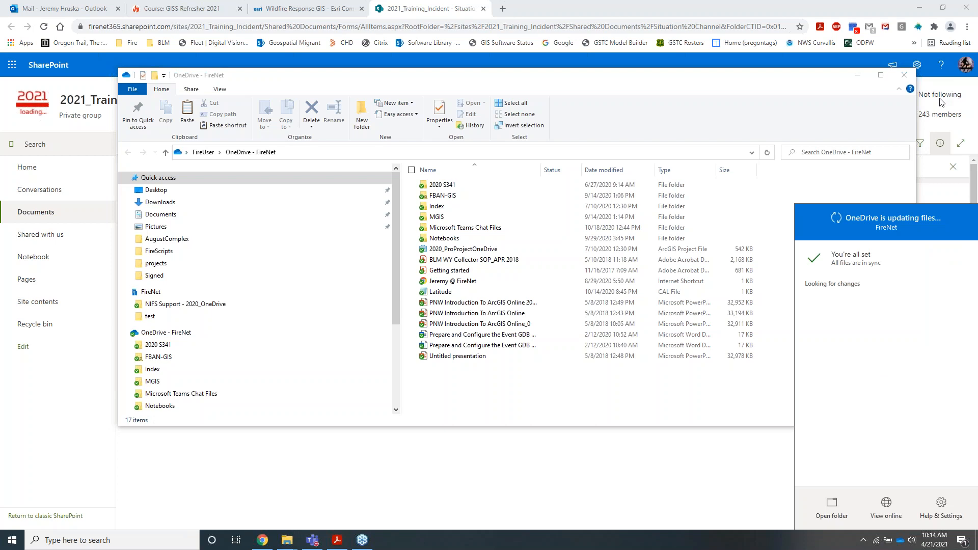
{"action": "left_click", "coordinate": [884, 104]}
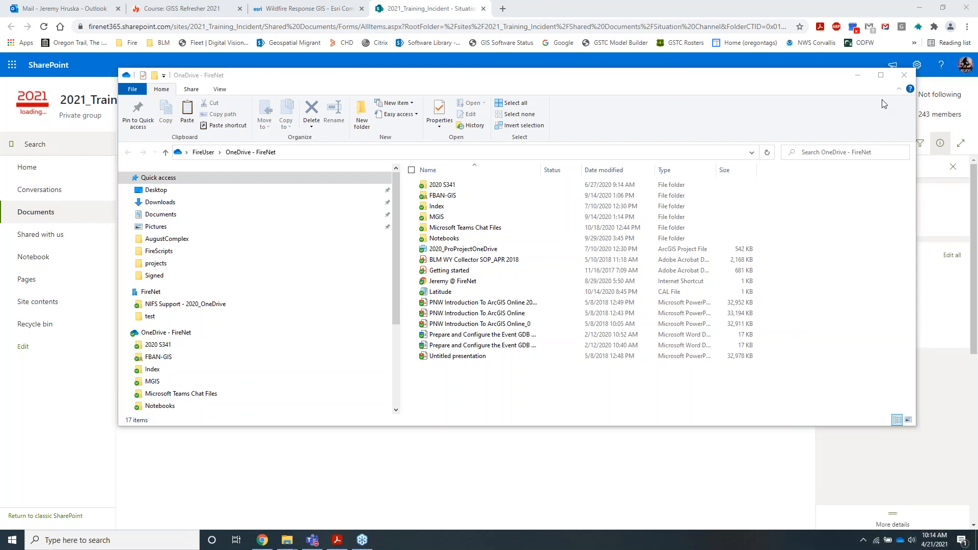
{"action": "left_click", "coordinate": [899, 541]}
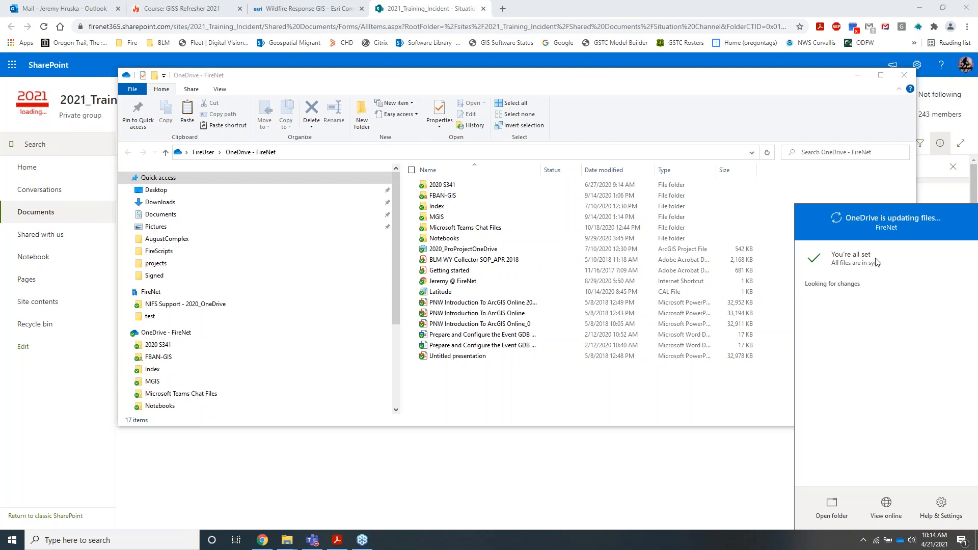
{"action": "left_click", "coordinate": [939, 511]}
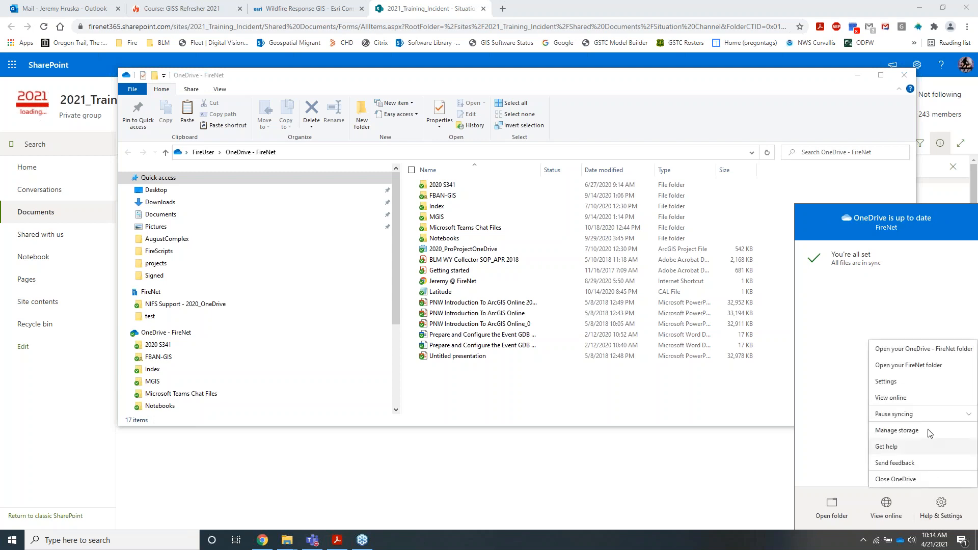
{"action": "left_click", "coordinate": [891, 382]}
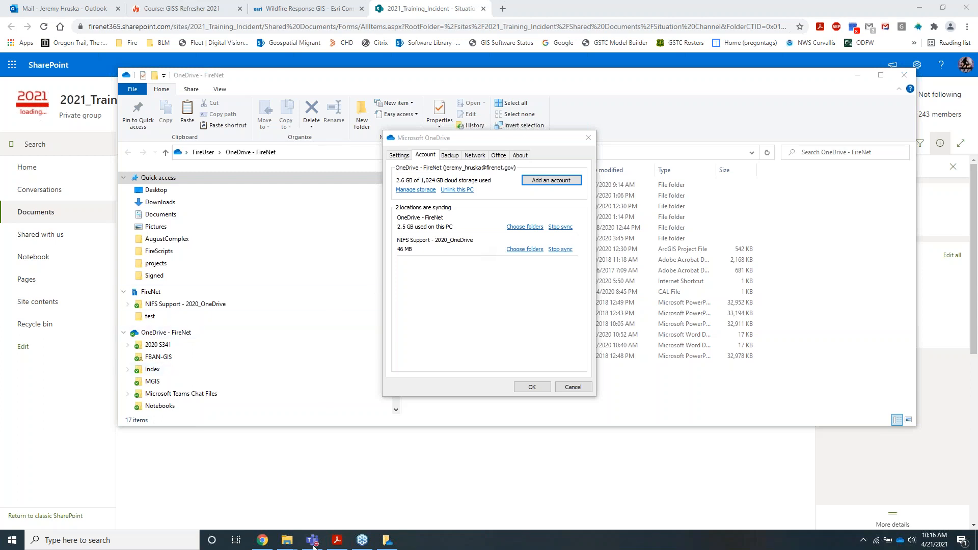
Switch to Teams and go back through the Situation Channel's root files to view the 2021_Template folder's contents
{"action": "mouse_move", "coordinate": [313, 540]}
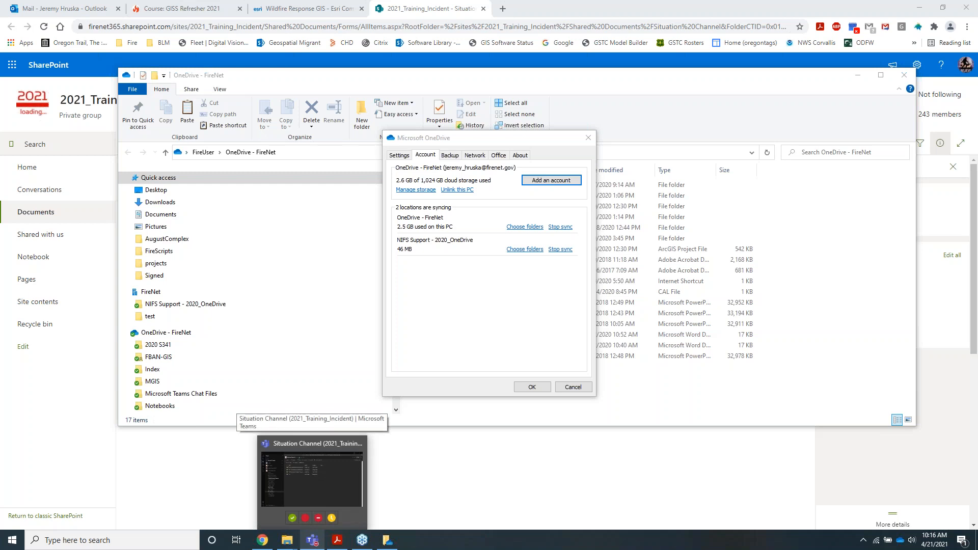
{"action": "left_click", "coordinate": [311, 479]}
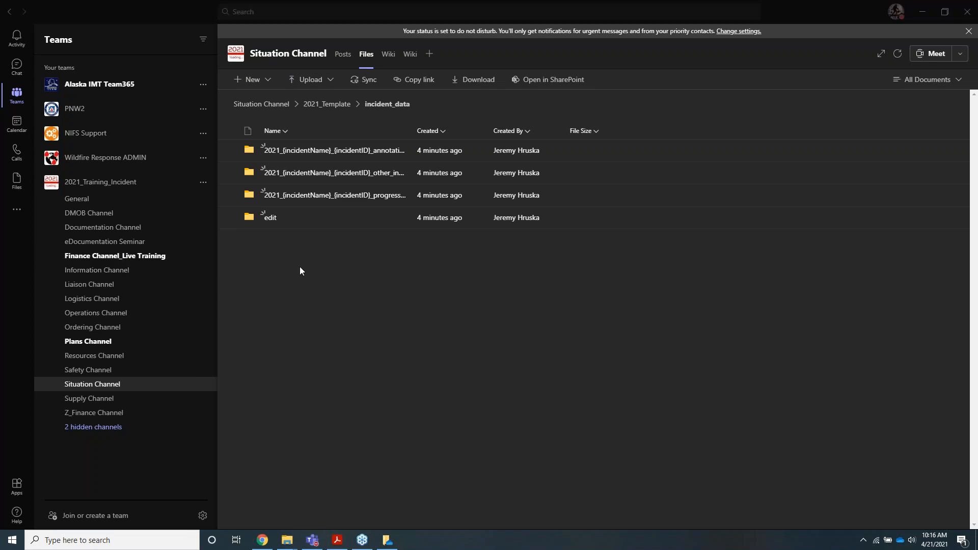
{"action": "left_click", "coordinate": [365, 57]}
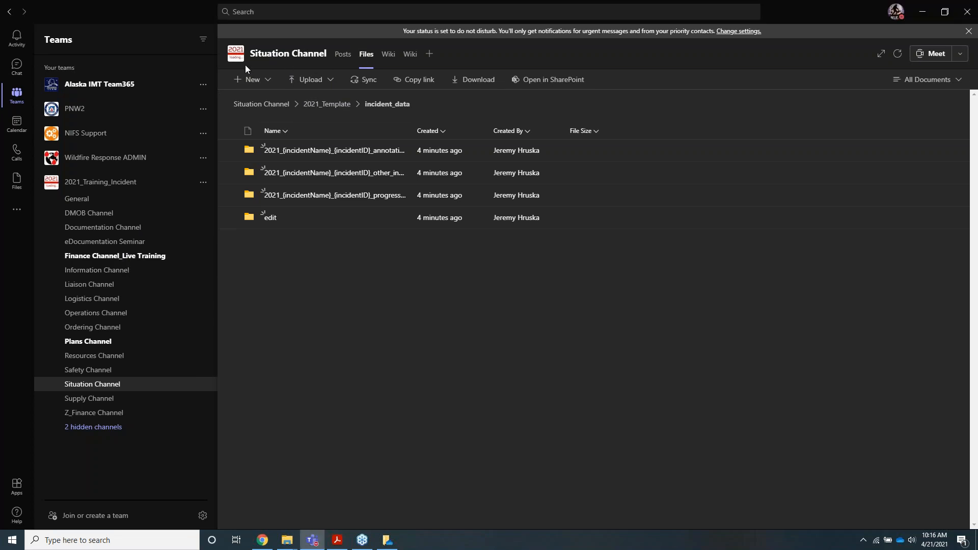
{"action": "left_click", "coordinate": [262, 104]}
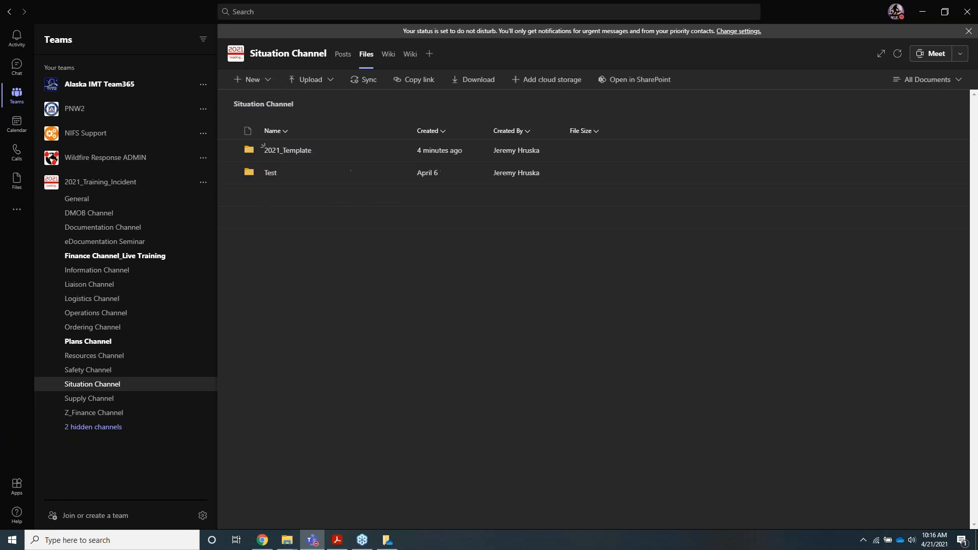
{"action": "left_click", "coordinate": [288, 151]}
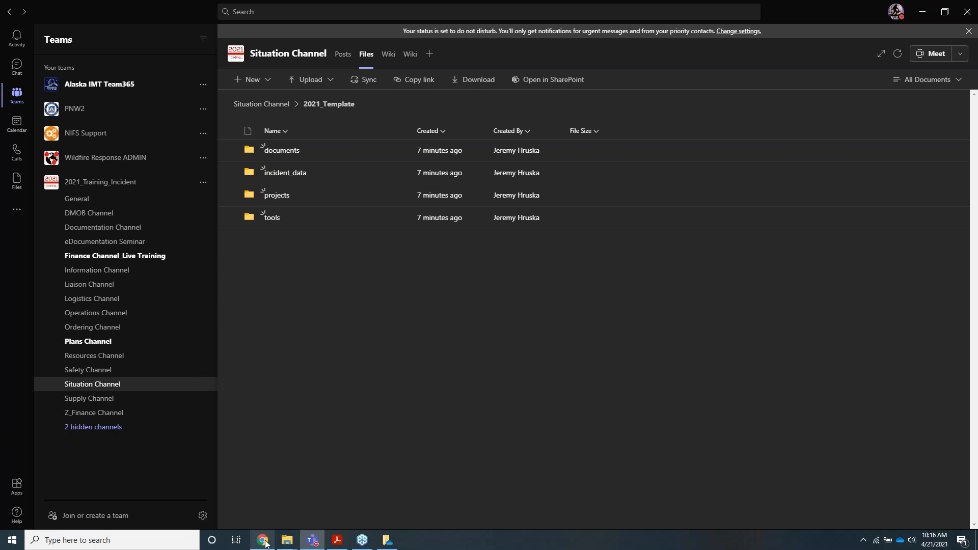
Switch to SharePoint, sync all files and folders of the Situation Channel's 2021_Template folder to this PC, and check OneDrive's download activity
{"action": "mouse_move", "coordinate": [263, 540]}
{"action": "left_click", "coordinate": [260, 494]}
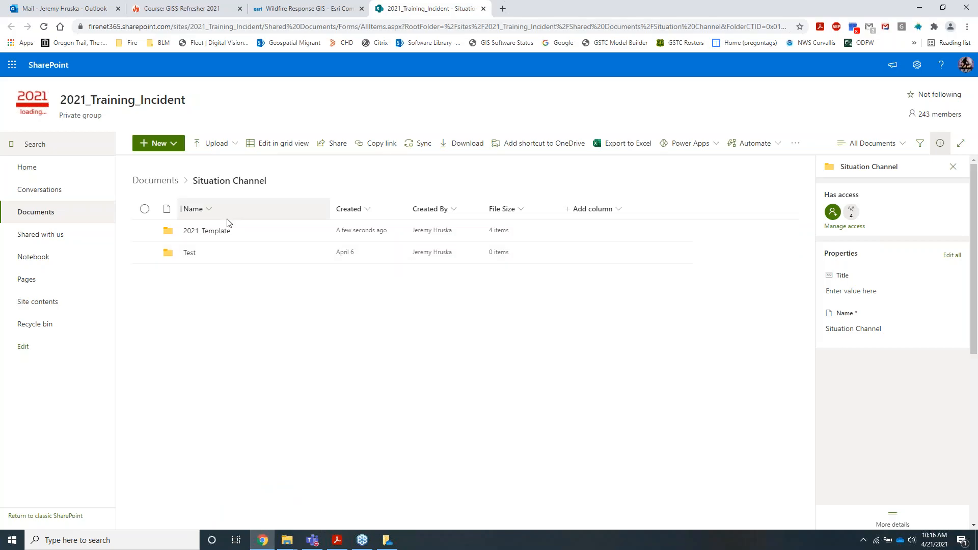
{"action": "left_click", "coordinate": [200, 232]}
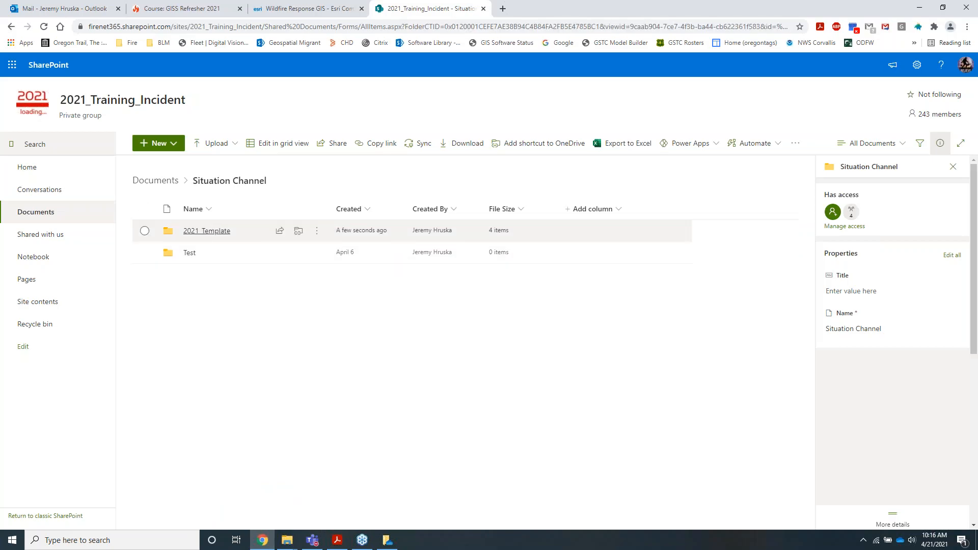
{"action": "left_click", "coordinate": [418, 147]}
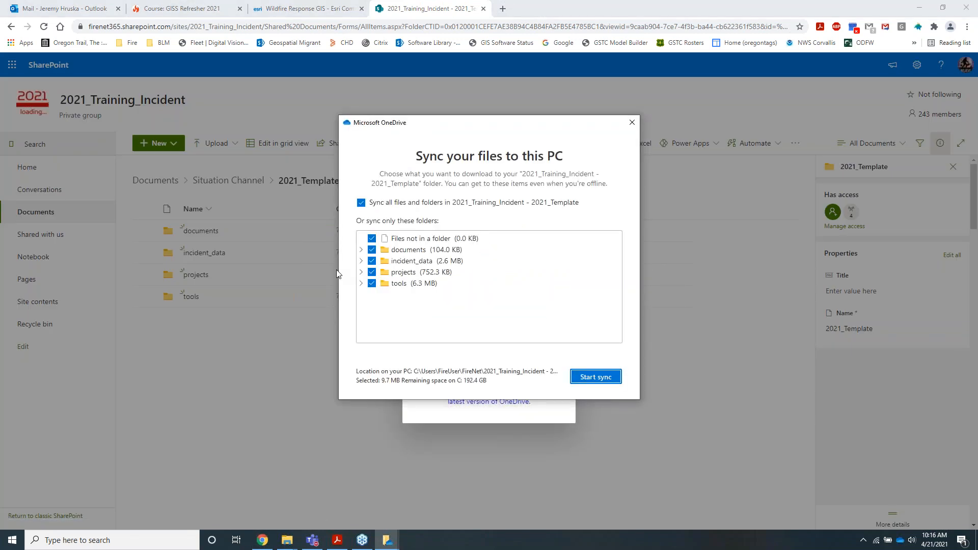
{"action": "left_click", "coordinate": [187, 258]}
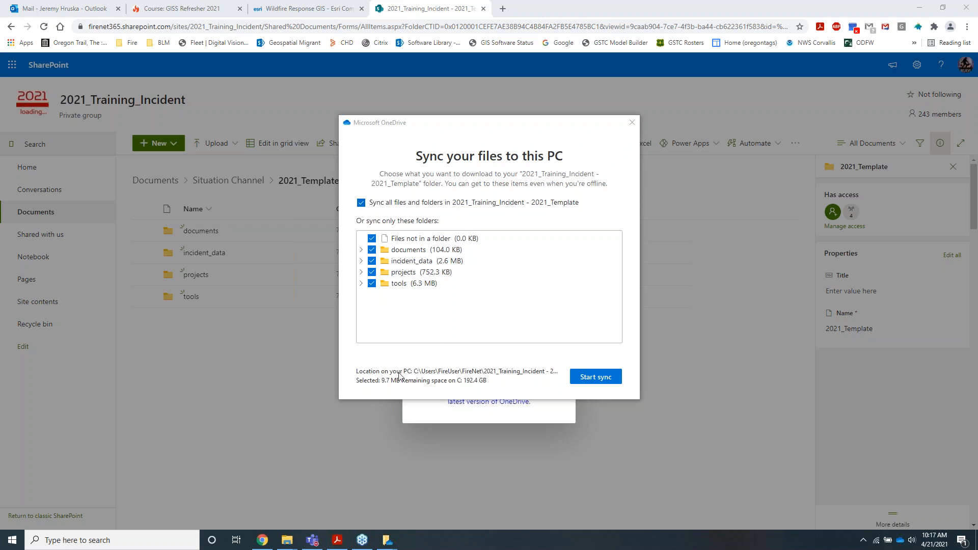
{"action": "left_click", "coordinate": [357, 372]}
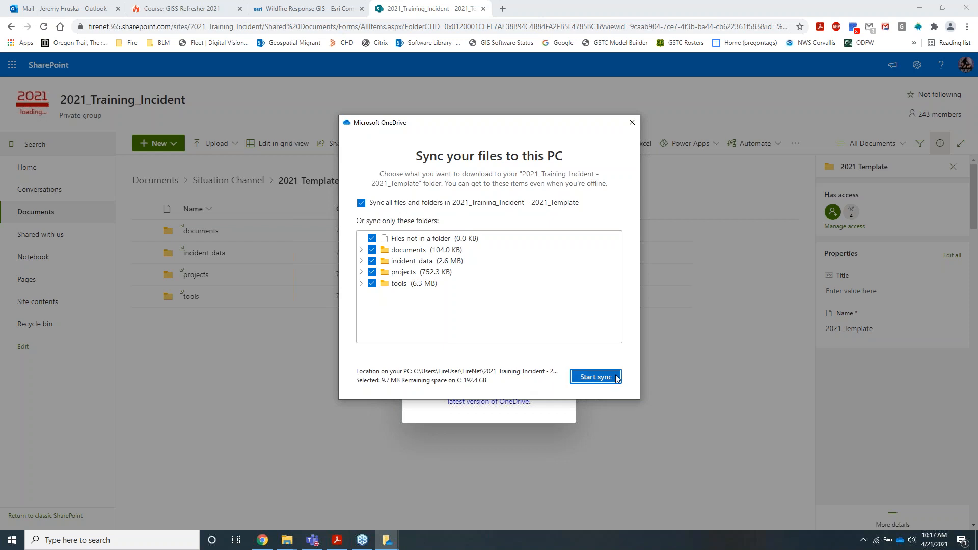
{"action": "left_click", "coordinate": [595, 377]}
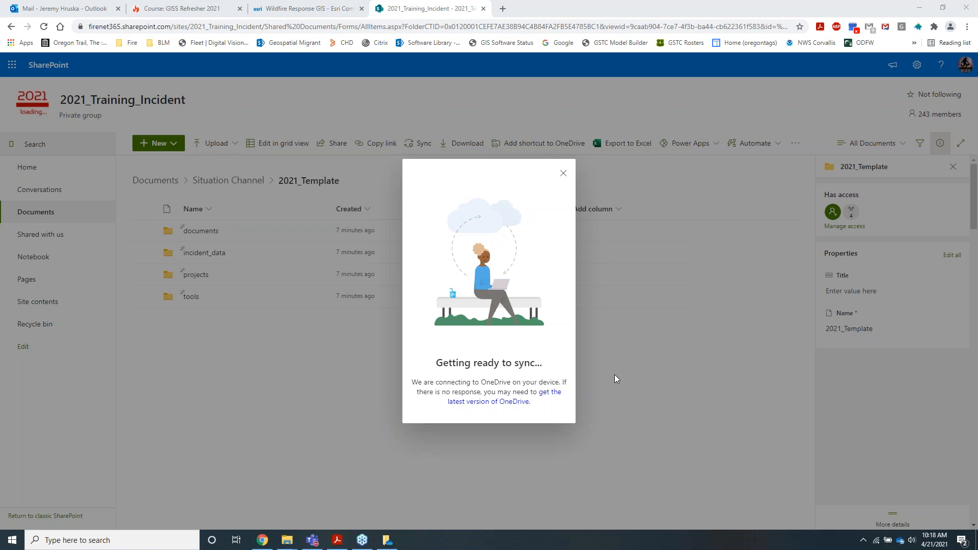
{"action": "left_click", "coordinate": [899, 544]}
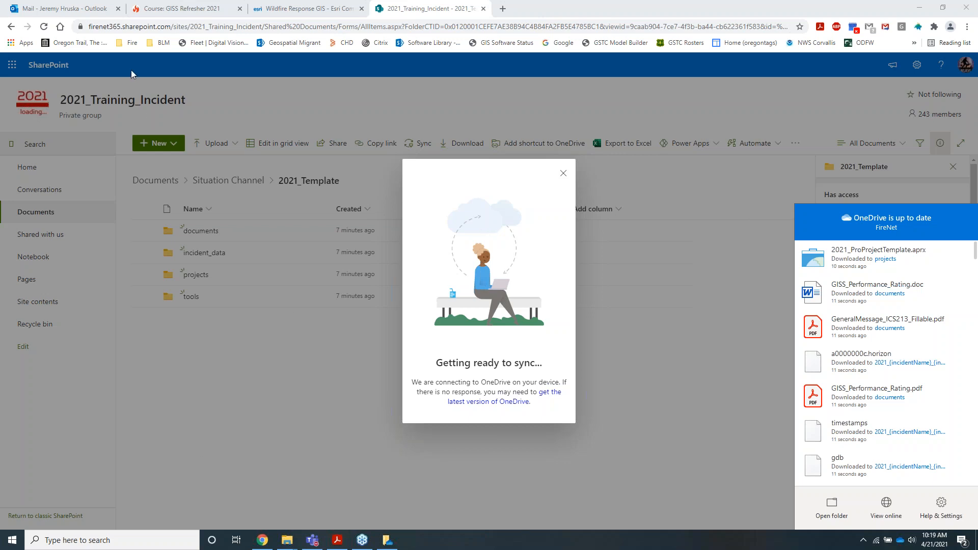
Open the OneDriveIsntSignedIn email in Outlook to view the sign-in error dialog, and return to Teams
{"action": "left_click", "coordinate": [47, 10]}
{"action": "left_click_drag", "start_coordinate": [284, 254], "coordinate": [282, 147]}
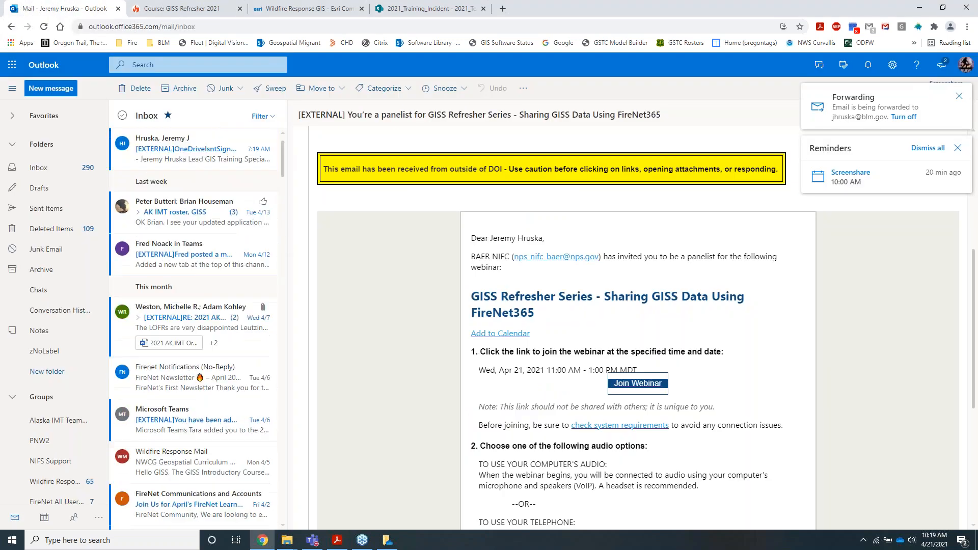
{"action": "left_click", "coordinate": [217, 162]}
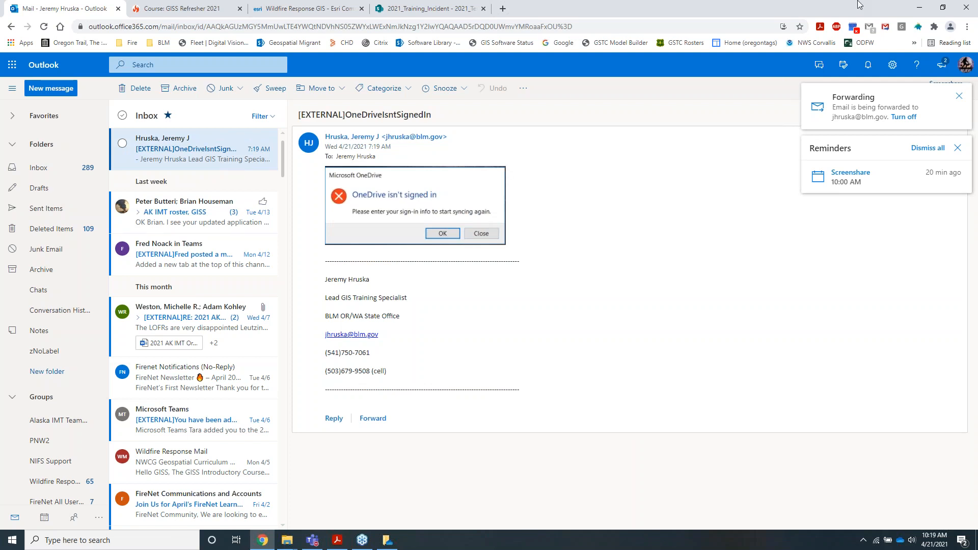
{"action": "left_click", "coordinate": [919, 6]}
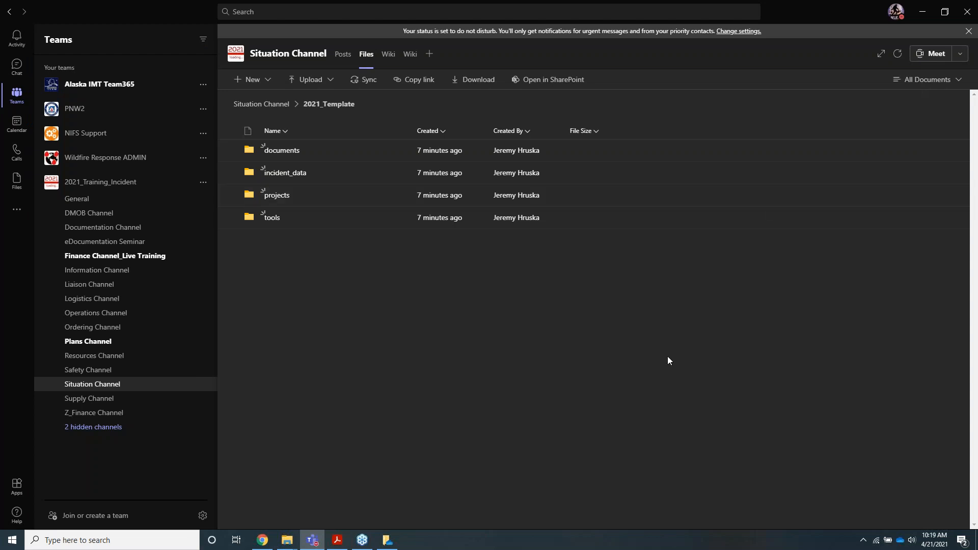
Review the OneDrive account's syncing locations, and view the synced 2021_Training_Incident - 2021_Template folder in File Explorer
{"action": "left_click", "coordinate": [387, 539]}
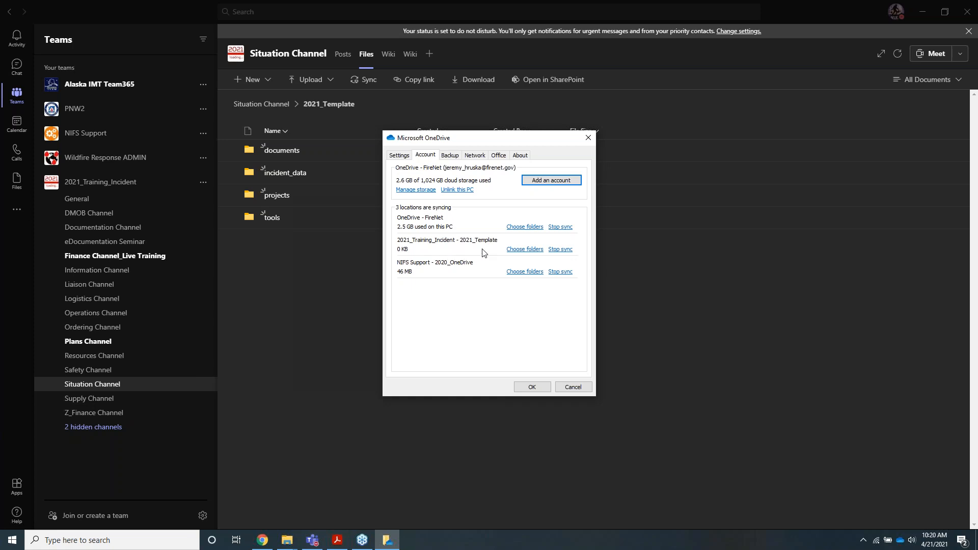
{"action": "left_click", "coordinate": [304, 296]}
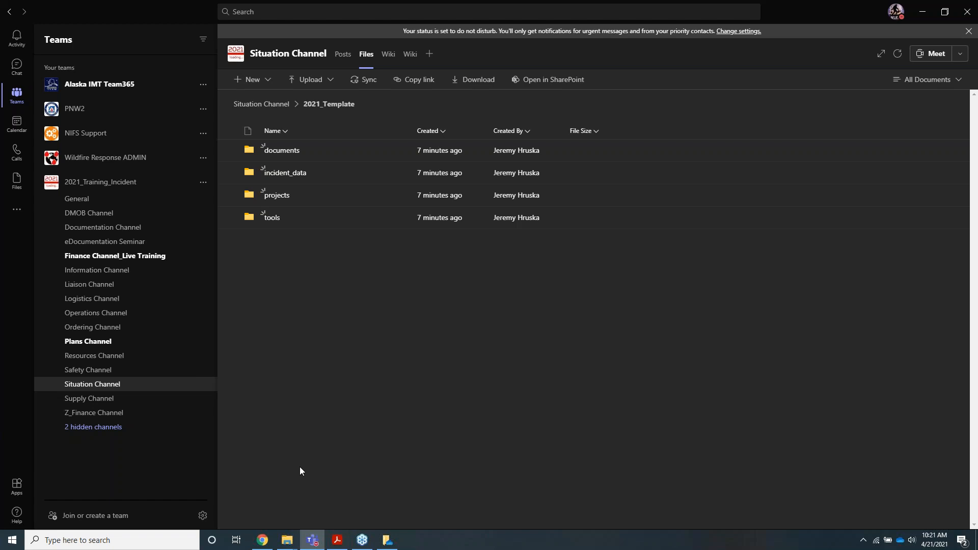
{"action": "left_click", "coordinate": [291, 541]}
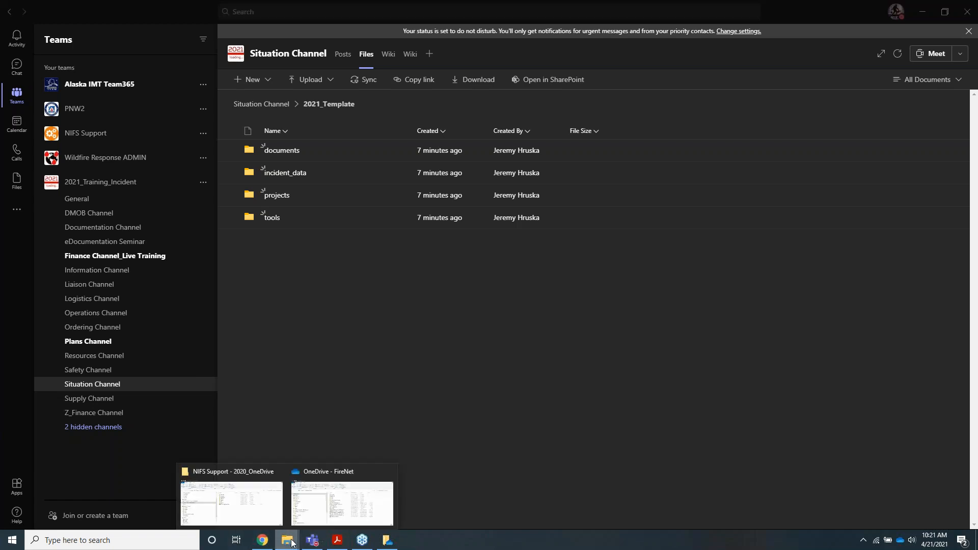
{"action": "left_click", "coordinate": [323, 504]}
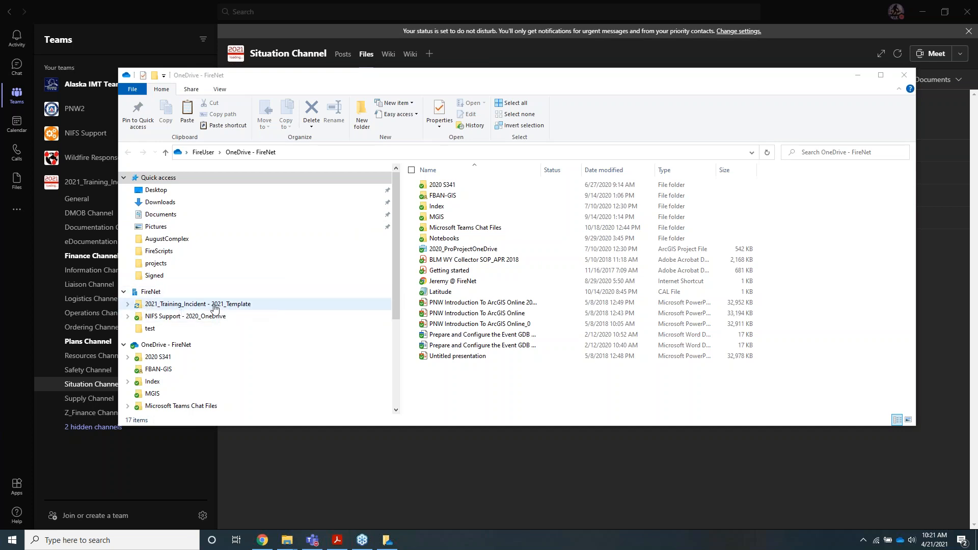
{"action": "right_click", "coordinate": [214, 309]}
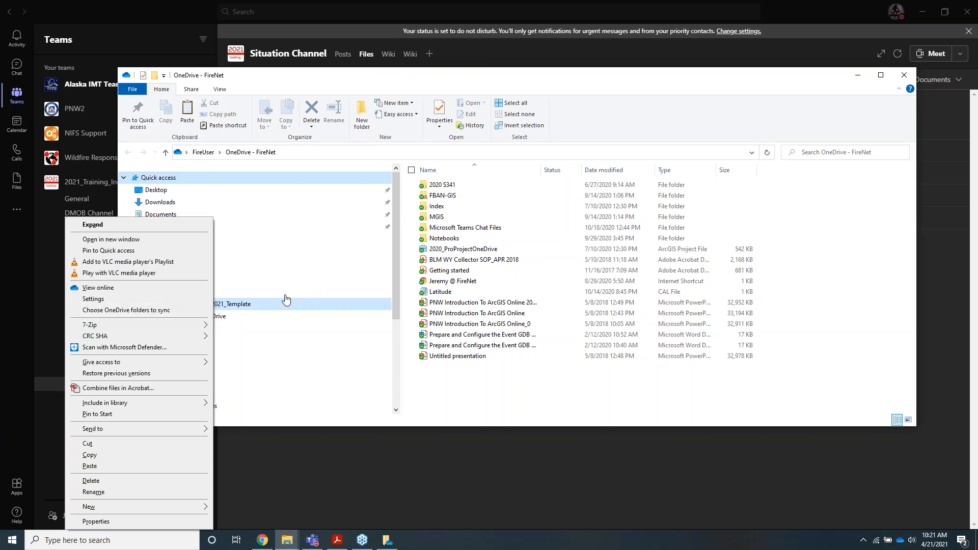
{"action": "left_click", "coordinate": [240, 306]}
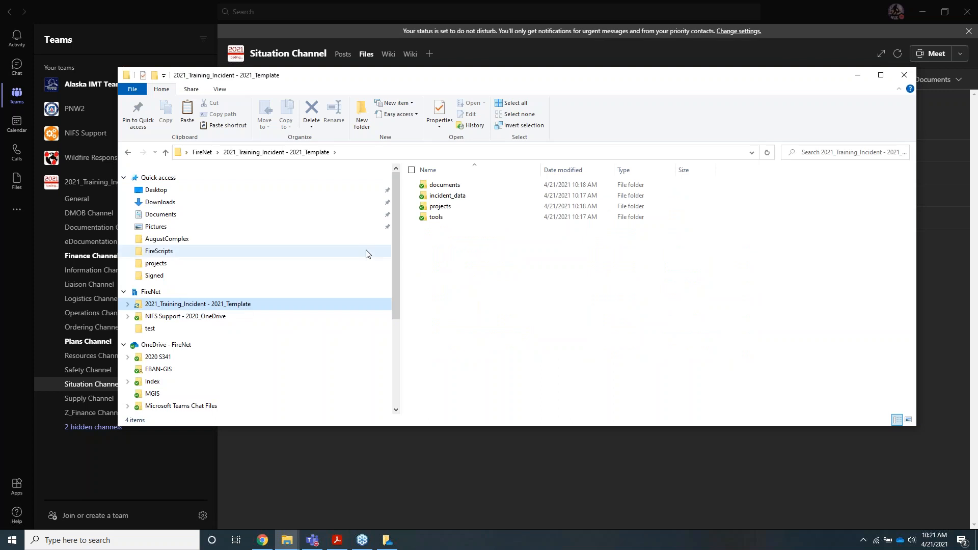
View the synced 2021_Template folder online in SharePoint and examine who has access to it
{"action": "right_click", "coordinate": [250, 306]}
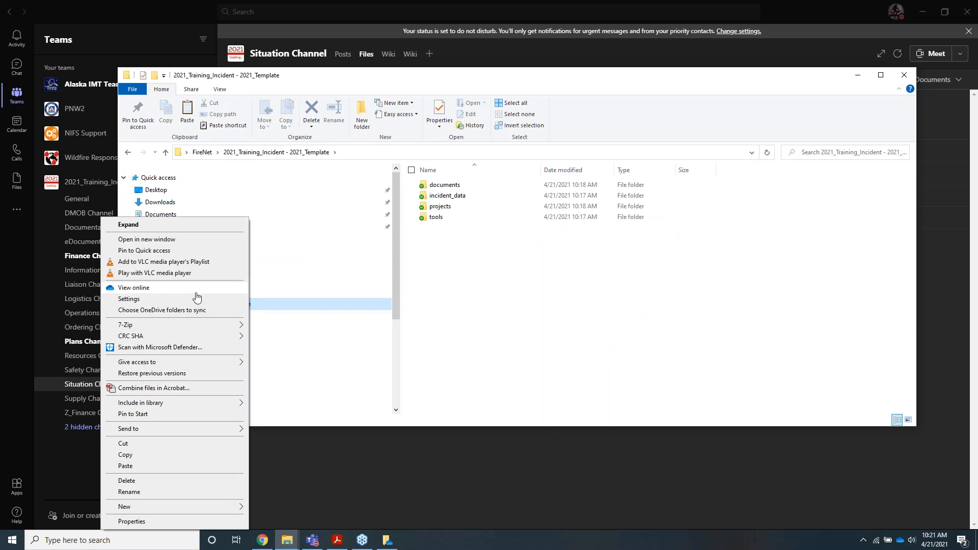
{"action": "left_click", "coordinate": [142, 289]}
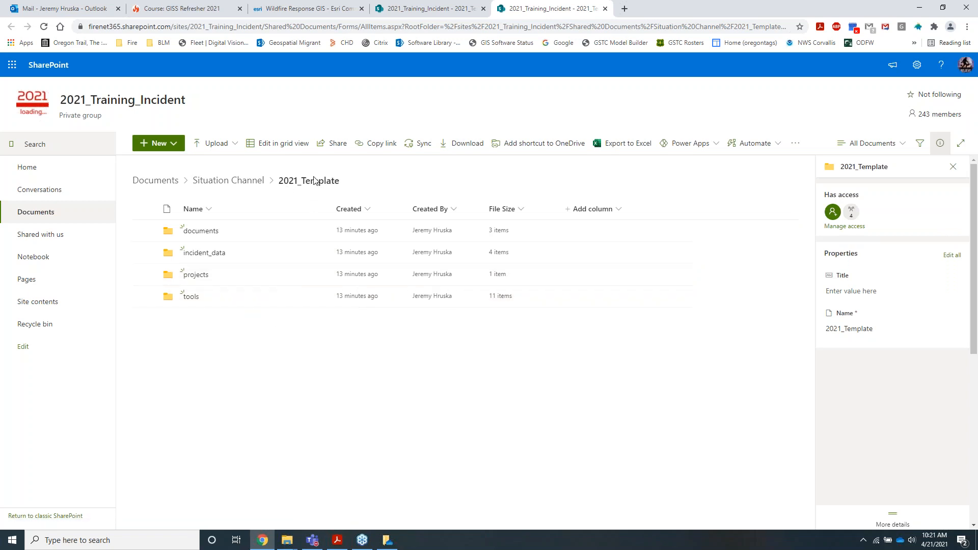
{"action": "left_click", "coordinate": [336, 145]}
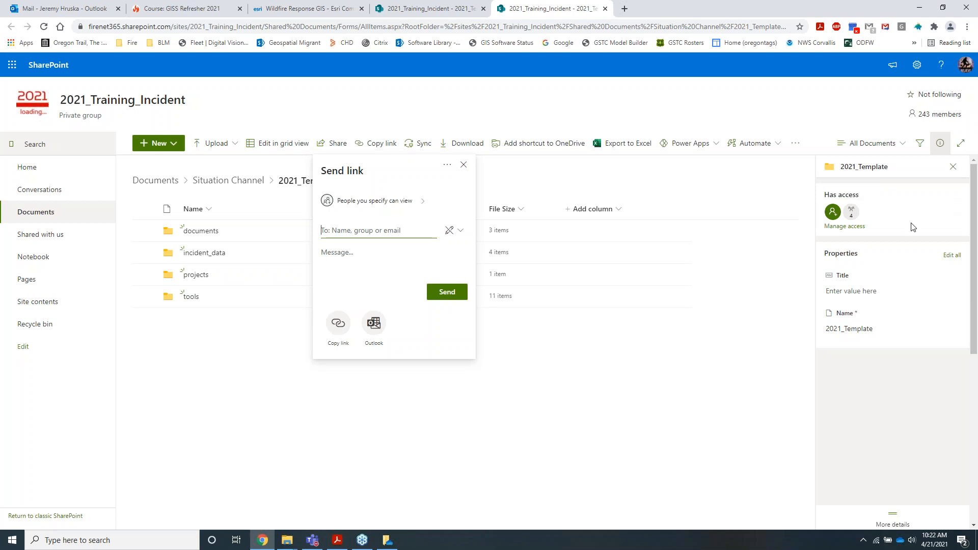
{"action": "left_click", "coordinate": [852, 214]}
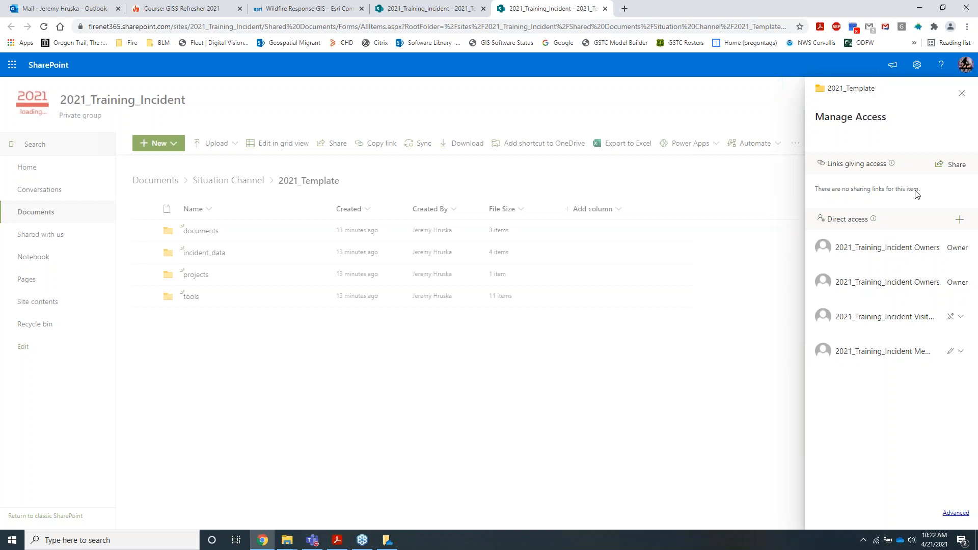
Set the 2021_Template folder's sharing link for specific people to allow editing, and close the sharing dialog without sending it
{"action": "left_click", "coordinate": [334, 144]}
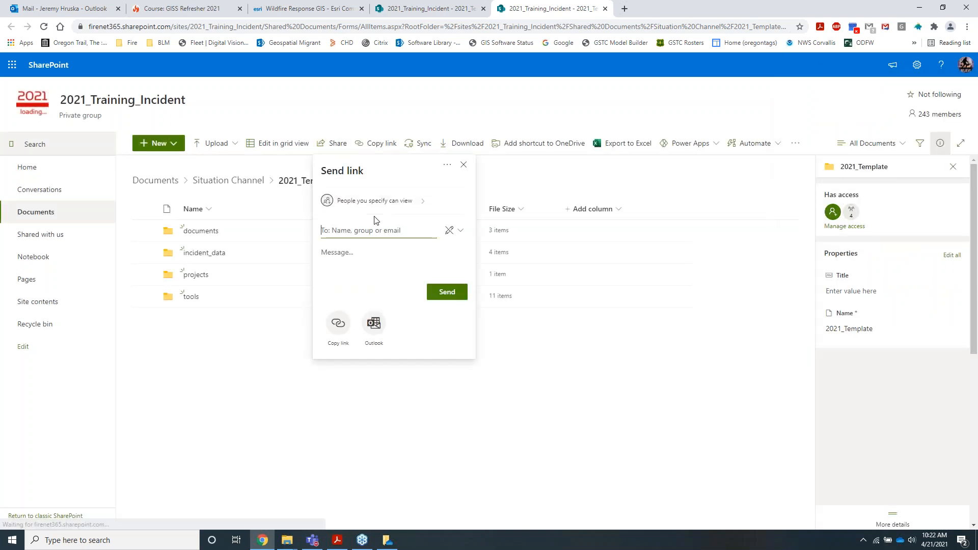
{"action": "left_click", "coordinate": [399, 233]}
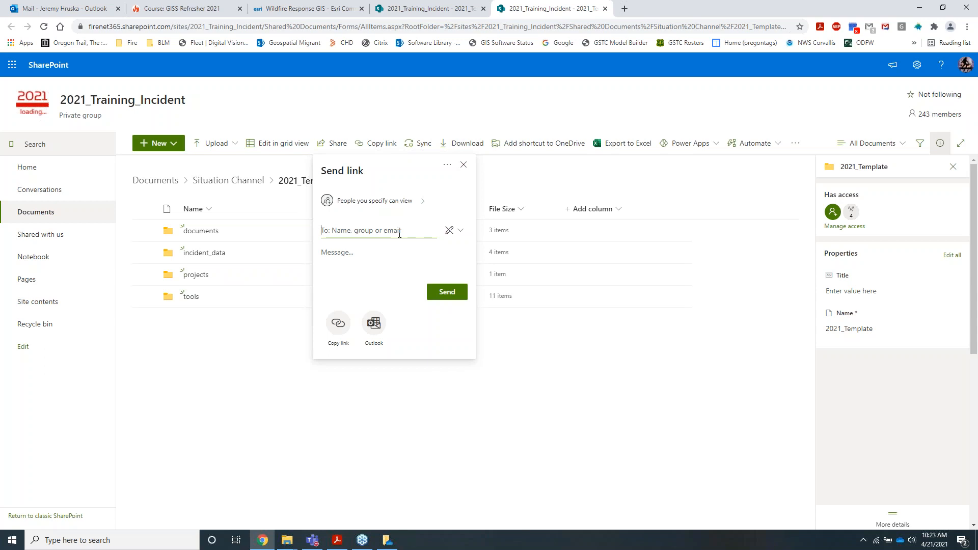
{"action": "left_click", "coordinate": [412, 202]}
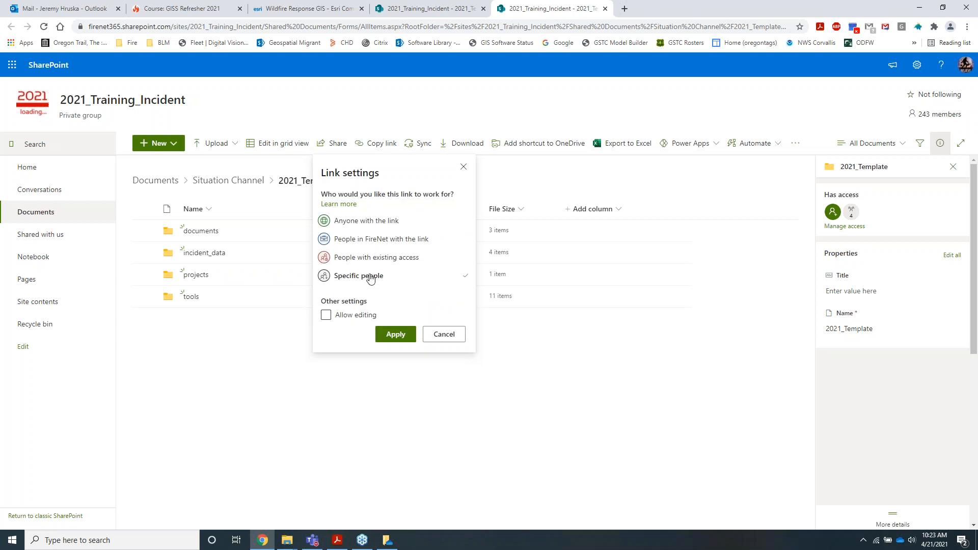
{"action": "left_click", "coordinate": [325, 318]}
{"action": "left_click", "coordinate": [396, 335]}
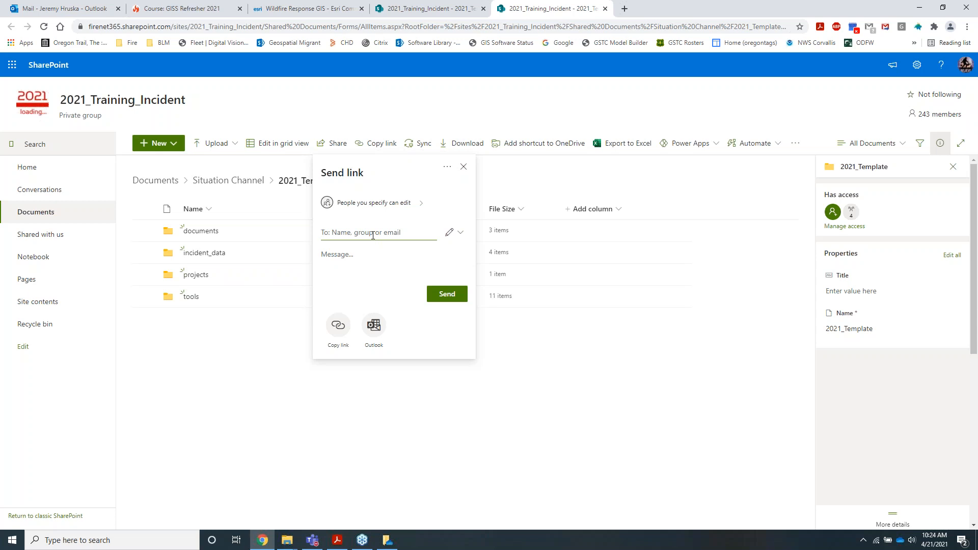
{"action": "left_click", "coordinate": [463, 167]}
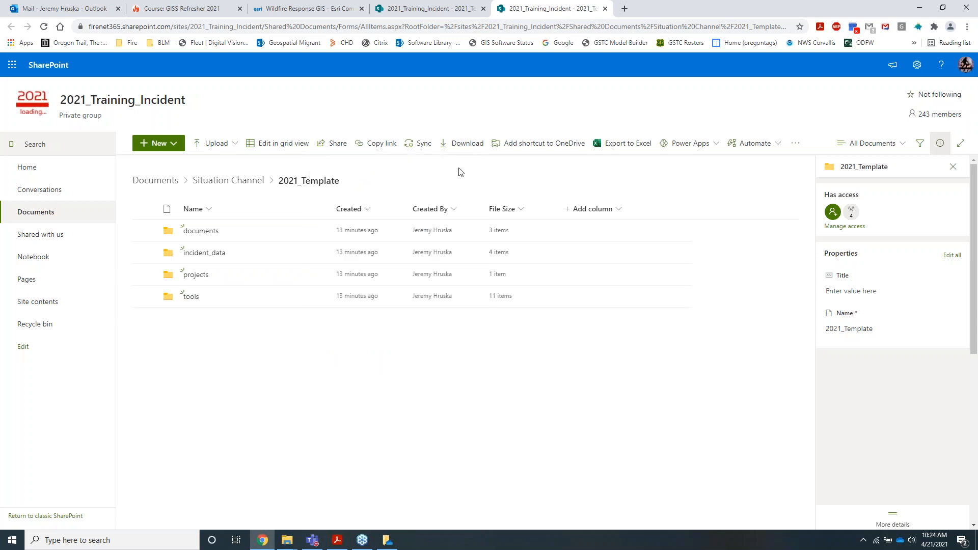
Check which account is signed in to SharePoint, and view the site's Shared with us page
{"action": "left_click", "coordinate": [966, 66]}
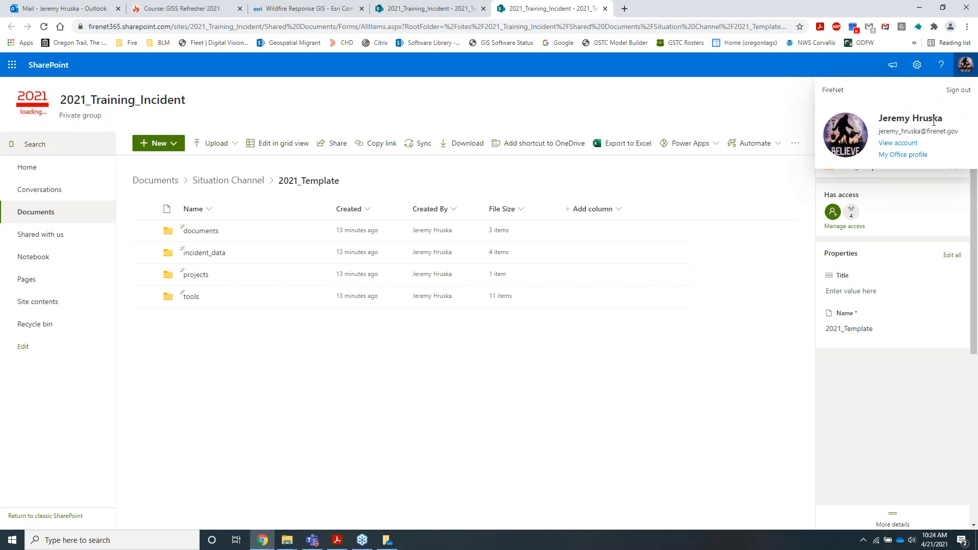
{"action": "left_click", "coordinate": [687, 106]}
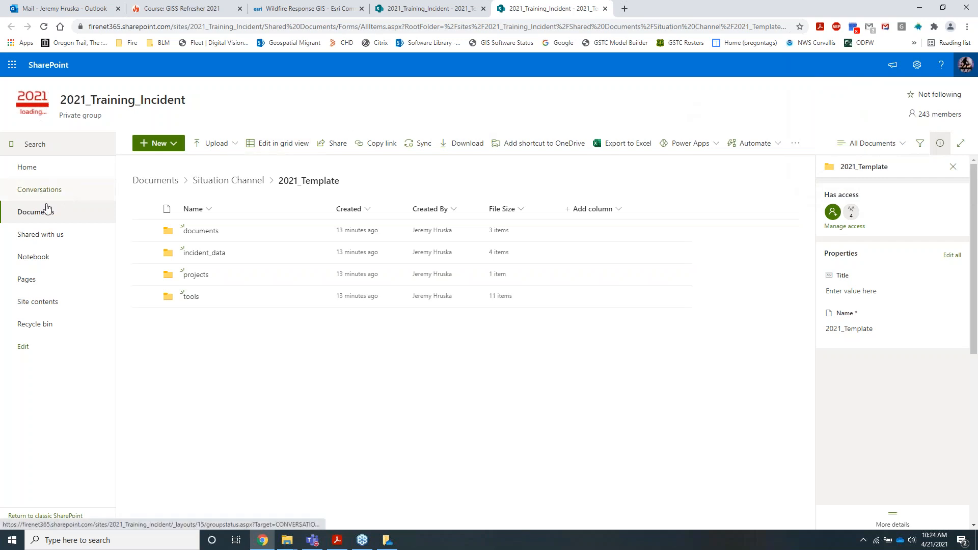
{"action": "left_click", "coordinate": [26, 238]}
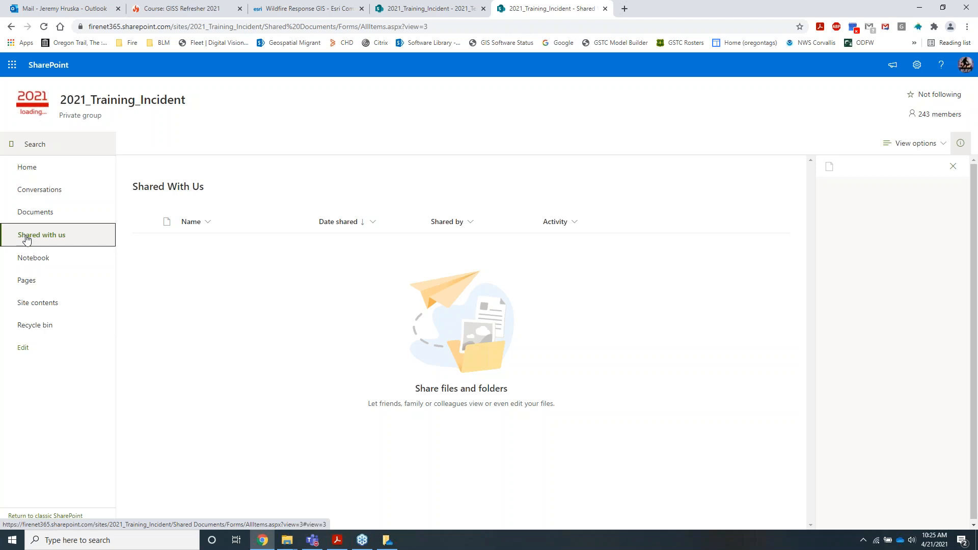
Switch to File Explorer and view the contents of the synced 2021_Template folder's incident_data and projects subfolders
{"action": "left_click", "coordinate": [284, 541]}
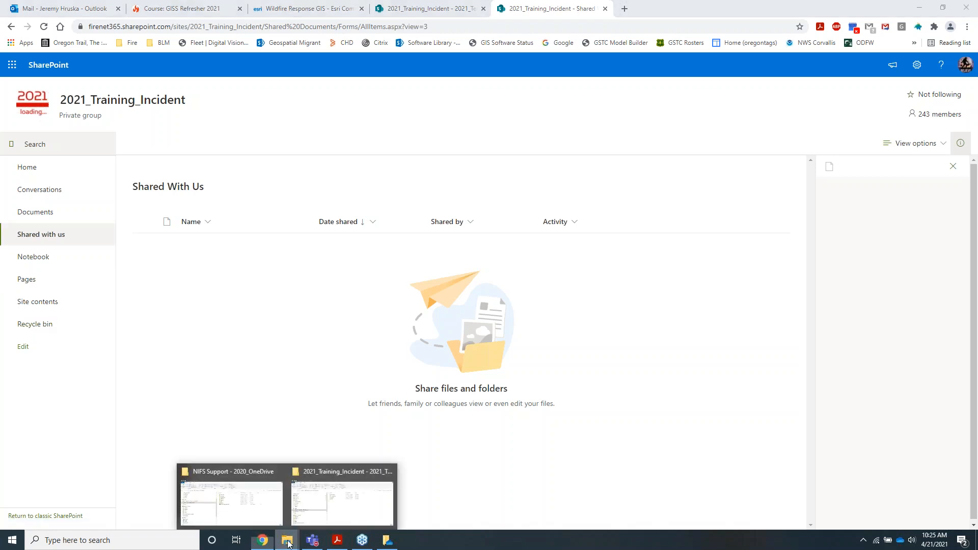
{"action": "left_click", "coordinate": [330, 511]}
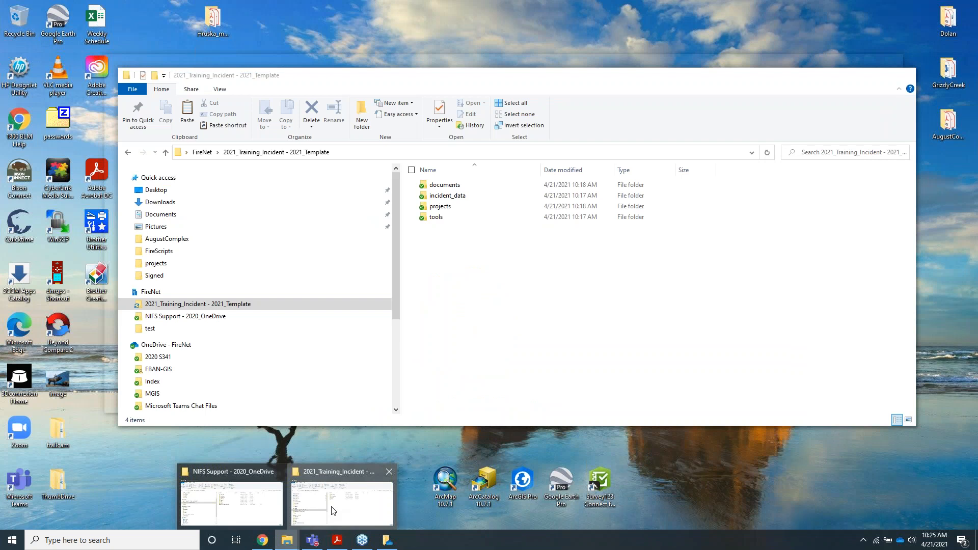
{"action": "left_click", "coordinate": [334, 511]}
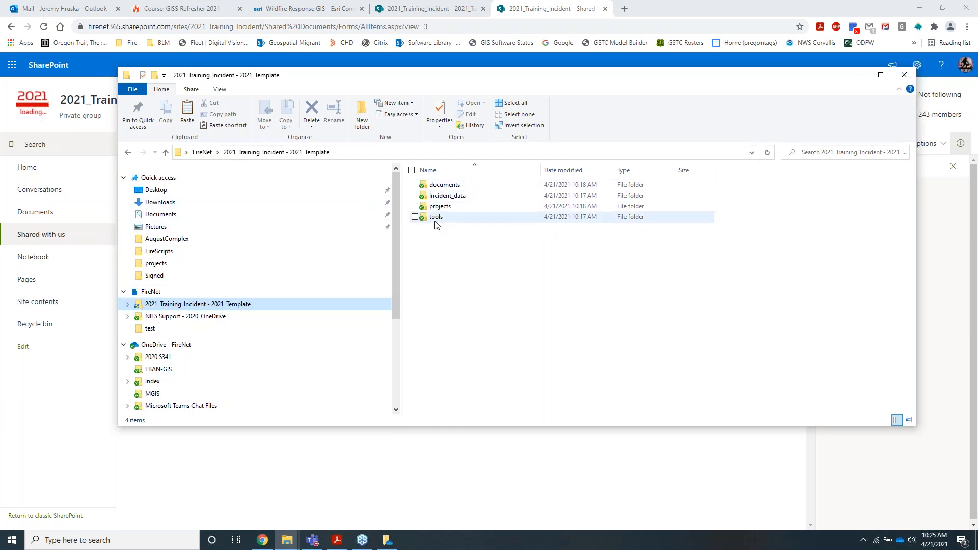
{"action": "left_click", "coordinate": [462, 199]}
{"action": "double_click", "coordinate": [462, 198]}
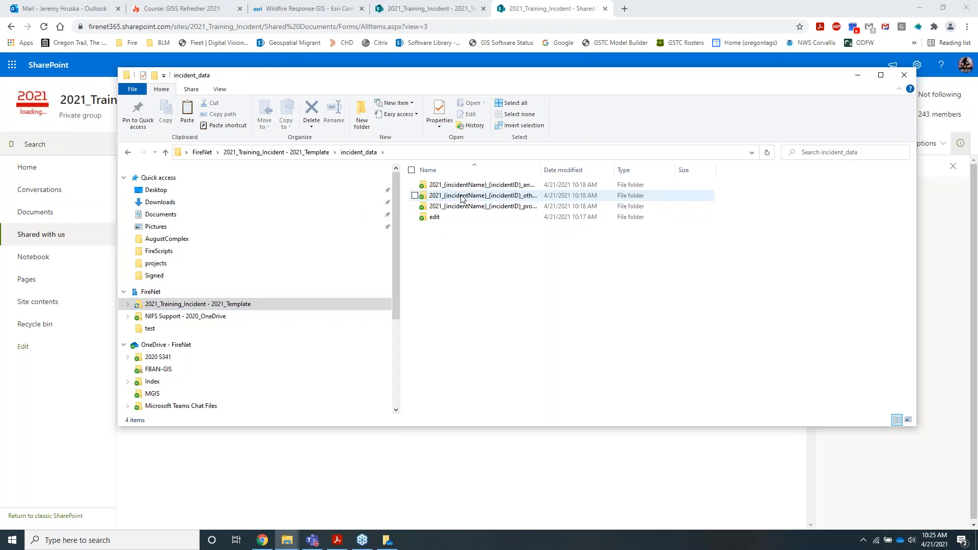
{"action": "left_click", "coordinate": [327, 154]}
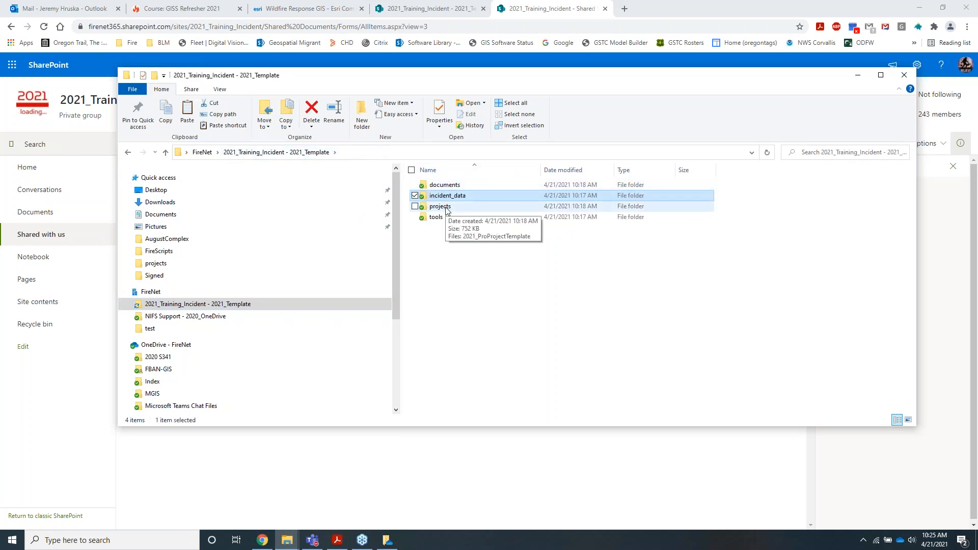
{"action": "double_click", "coordinate": [441, 207]}
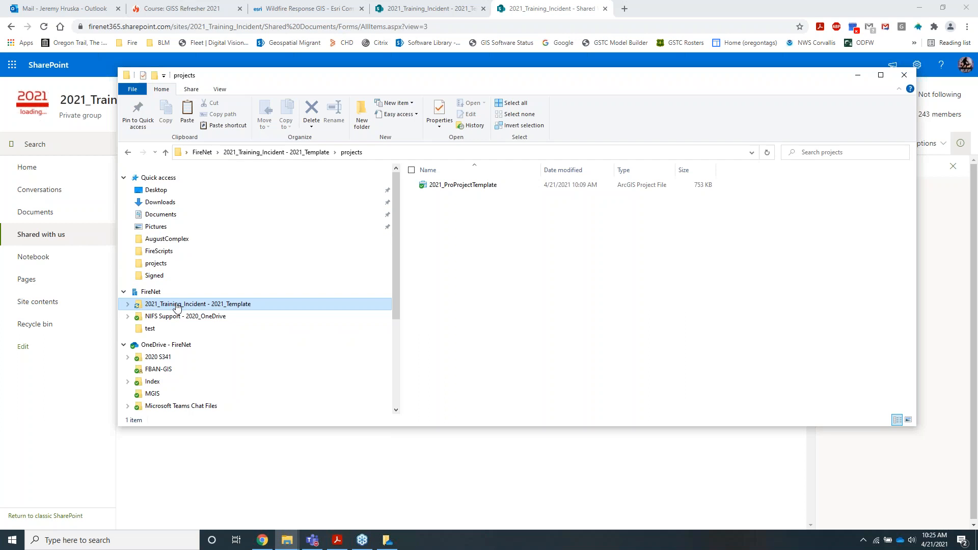
Review OneDrive's general, notification and Files On-Demand settings, and close them without changes with the synced 2021_Template folder open in File Explorer
{"action": "right_click", "coordinate": [177, 307]}
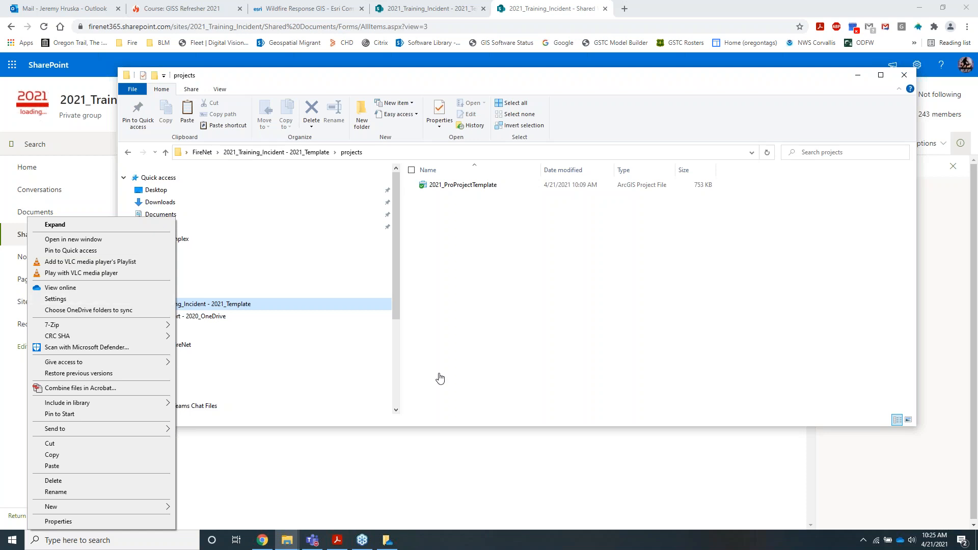
{"action": "left_click", "coordinate": [387, 541]}
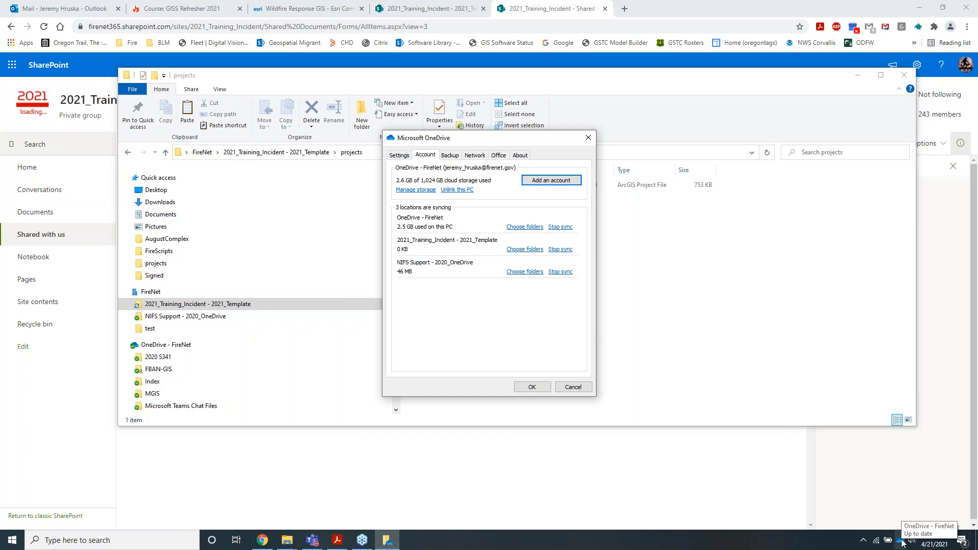
{"action": "left_click", "coordinate": [397, 156]}
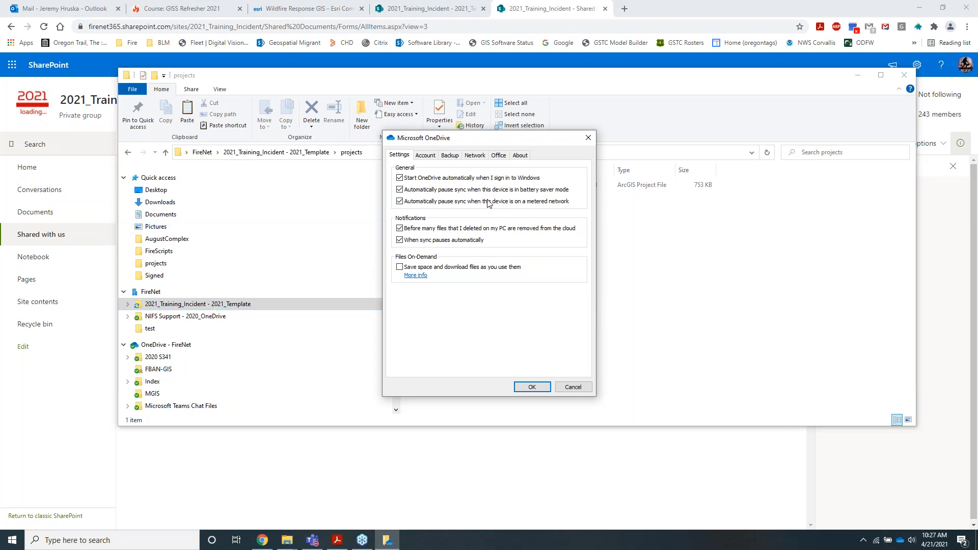
{"action": "left_click", "coordinate": [660, 317]}
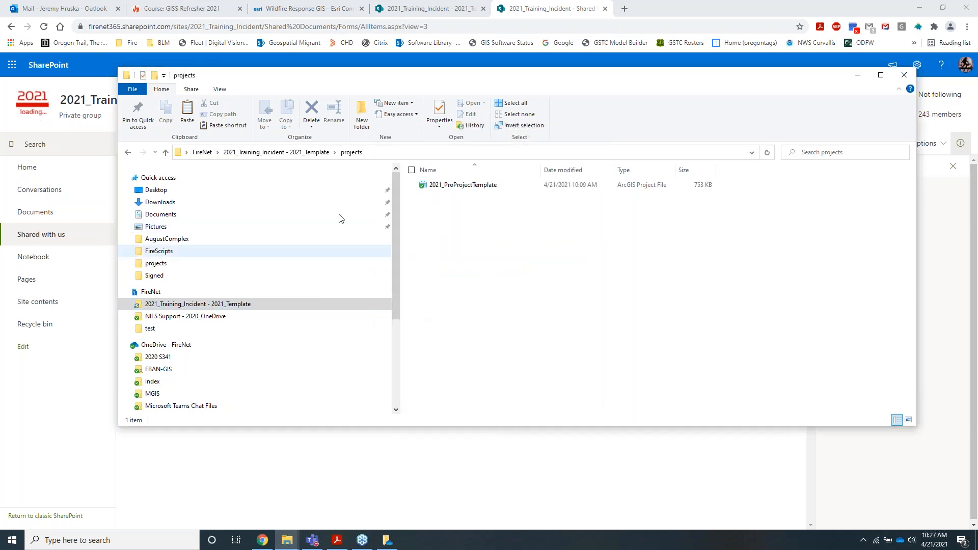
{"action": "left_click", "coordinate": [297, 153]}
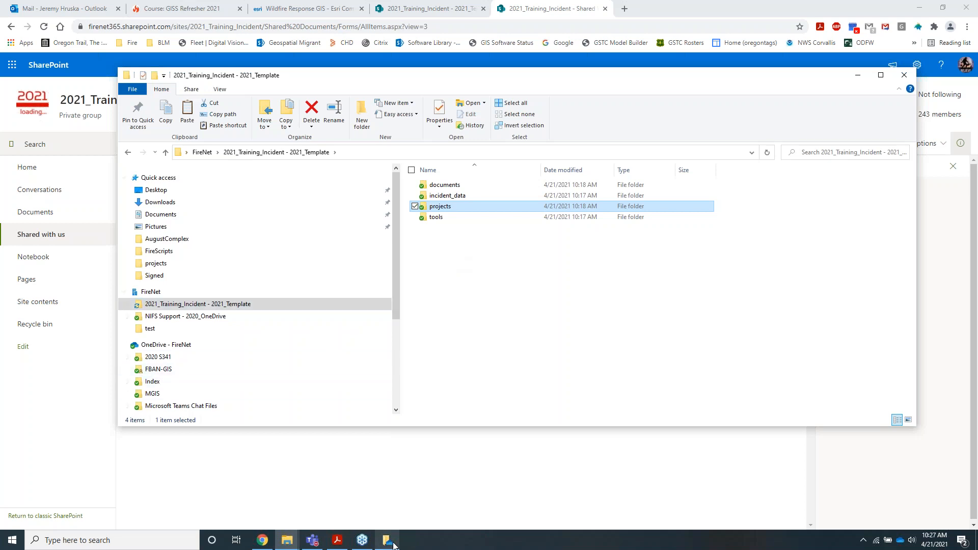
{"action": "left_click", "coordinate": [394, 545]}
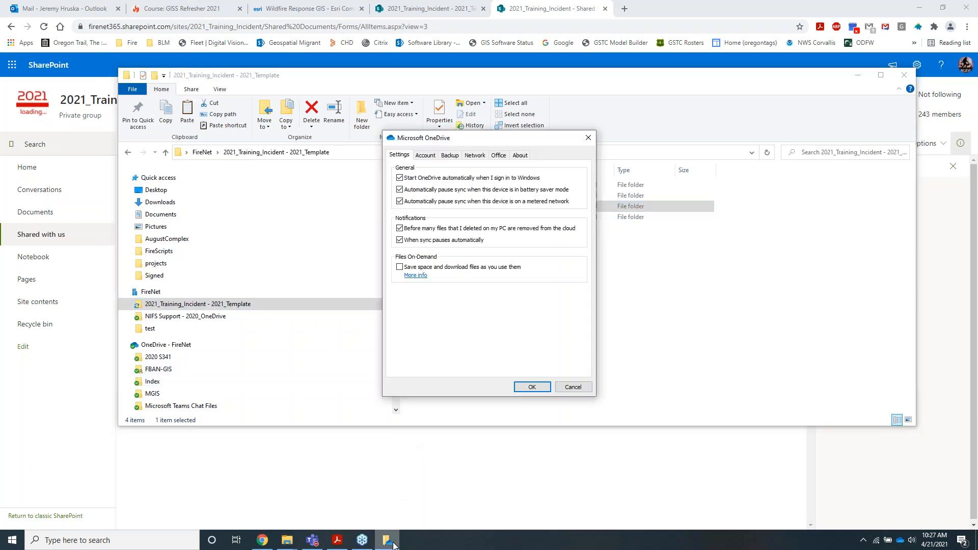
{"action": "left_click", "coordinate": [578, 390]}
Switch to SharePoint to view the 2021_Training_Incident group details and home page, and return to Teams
{"action": "left_click", "coordinate": [512, 486]}
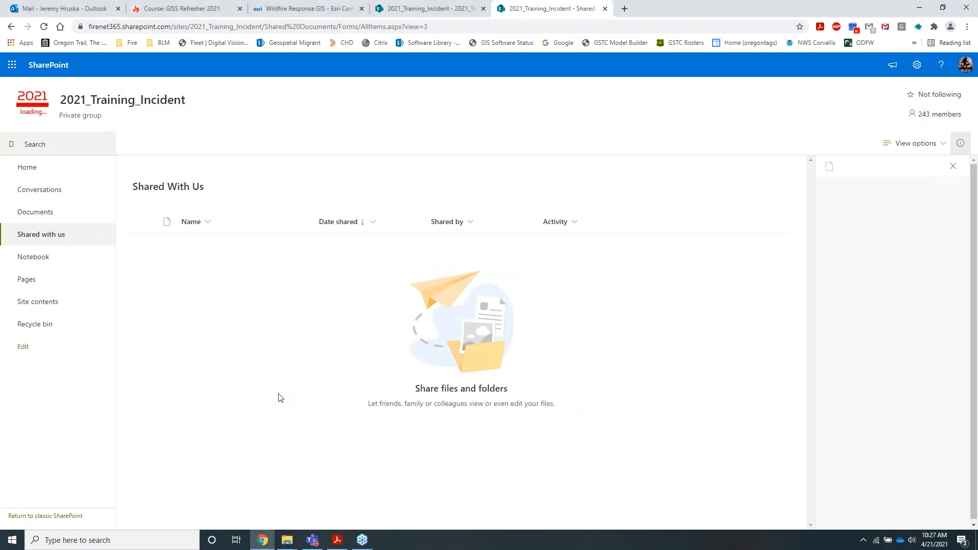
{"action": "mouse_move", "coordinate": [258, 543]}
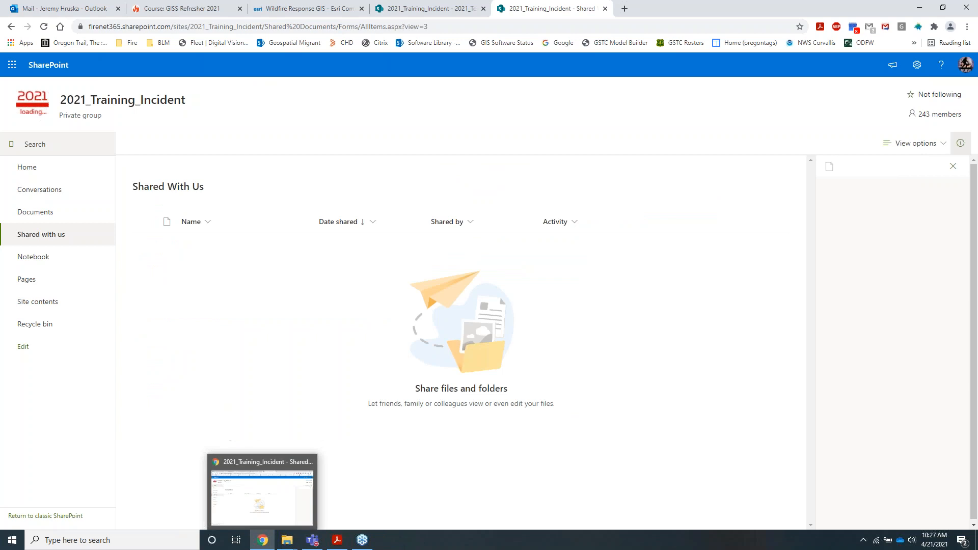
{"action": "left_click", "coordinate": [92, 101]}
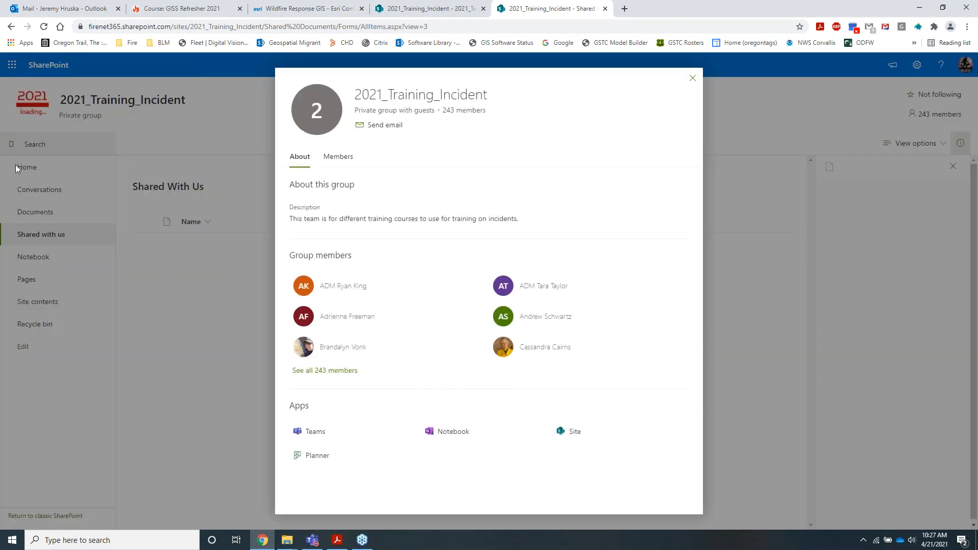
{"action": "left_click", "coordinate": [15, 164]}
{"action": "left_click", "coordinate": [15, 164]}
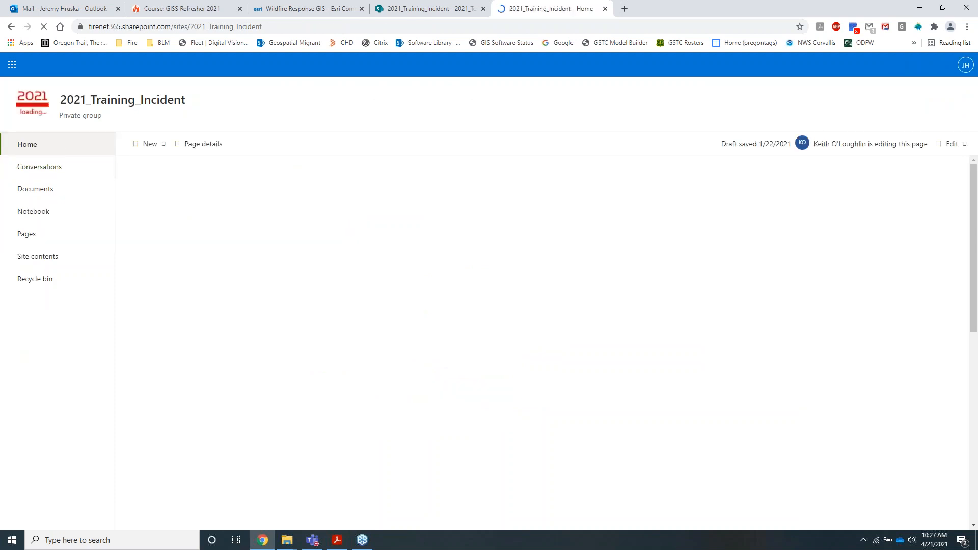
{"action": "left_click", "coordinate": [309, 539]}
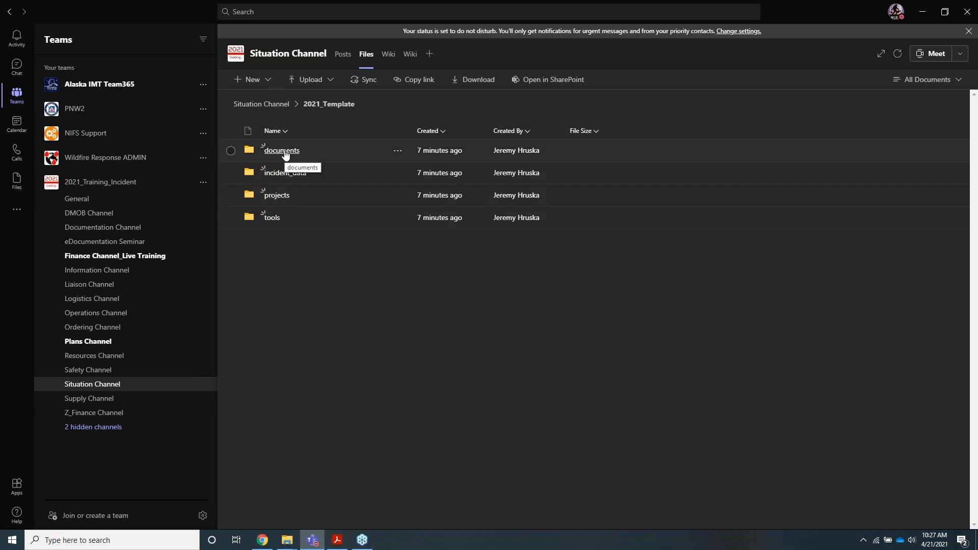
Open the 2021_Template folder in SharePoint and create a new folder named QRCode in it
{"action": "left_click", "coordinate": [534, 81]}
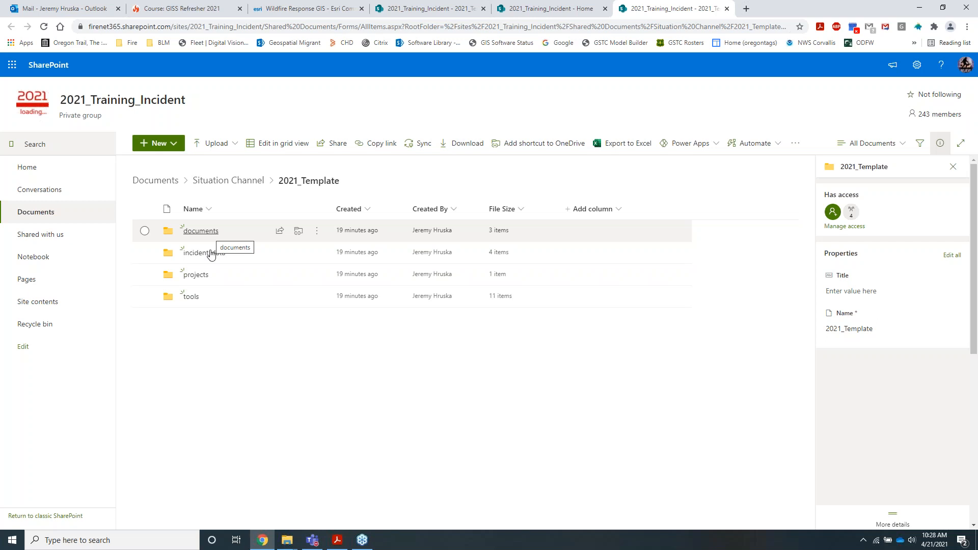
{"action": "right_click", "coordinate": [210, 339]}
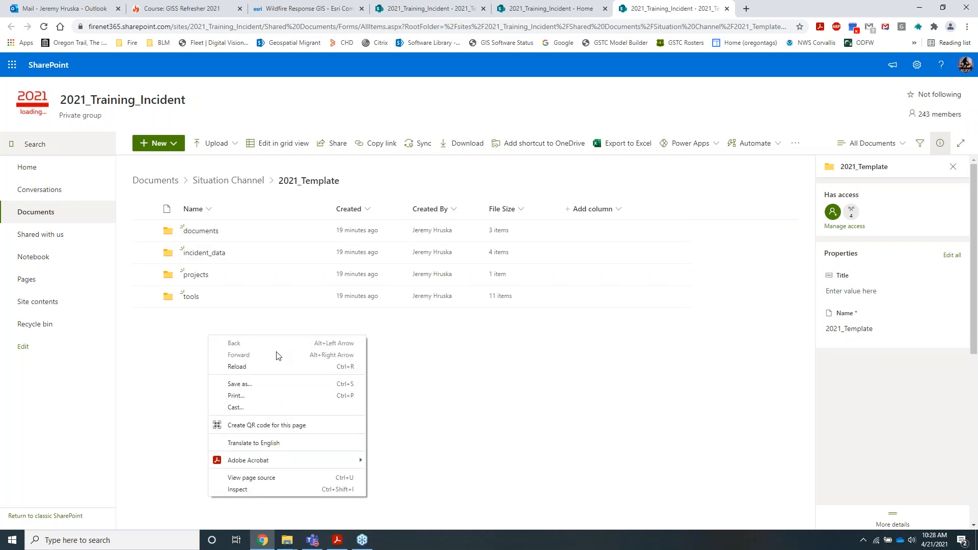
{"action": "left_click", "coordinate": [186, 346]}
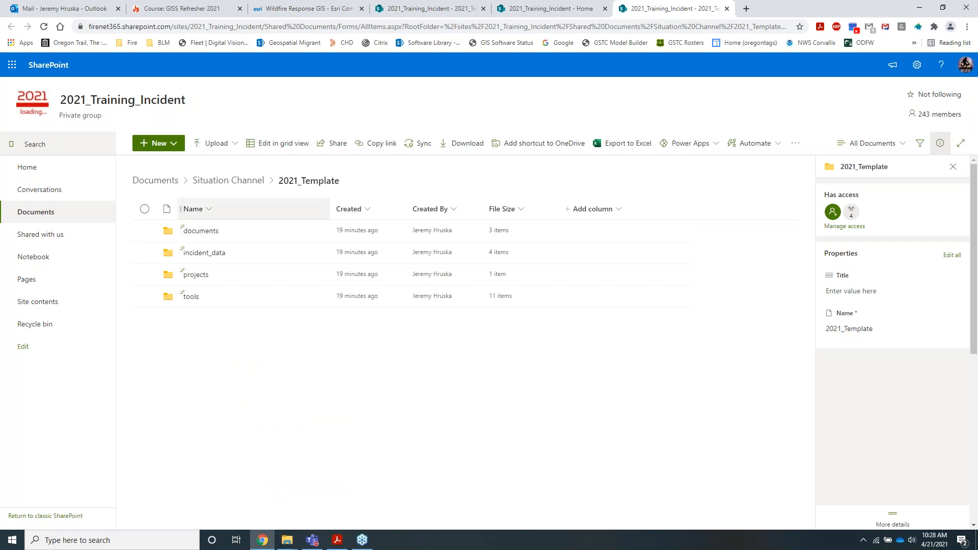
{"action": "left_click", "coordinate": [174, 144]}
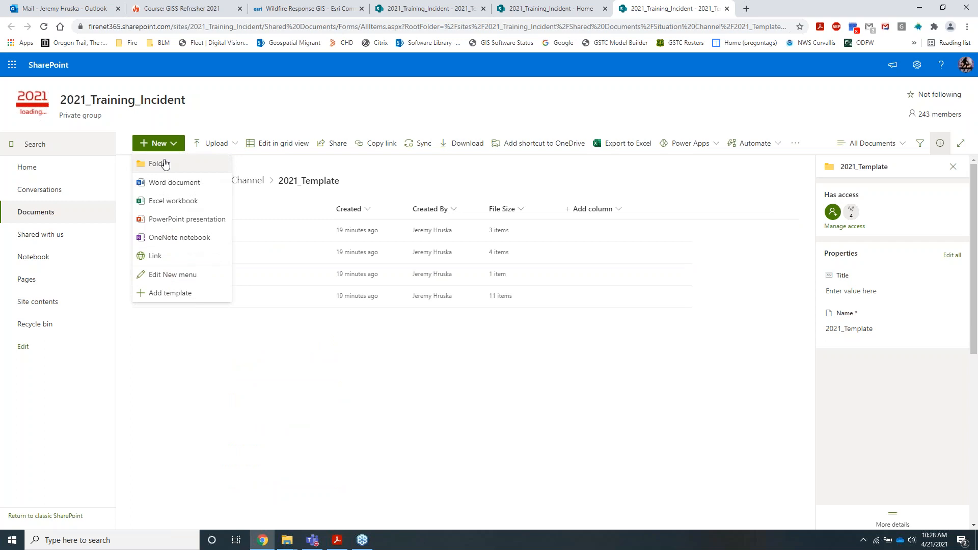
{"action": "left_click", "coordinate": [155, 162]}
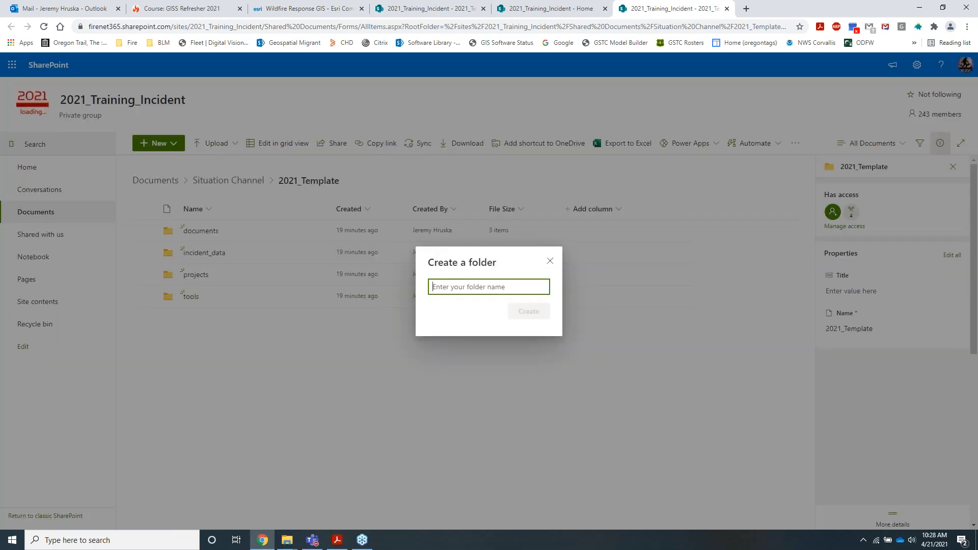
{"action": "type", "text": "QR"}
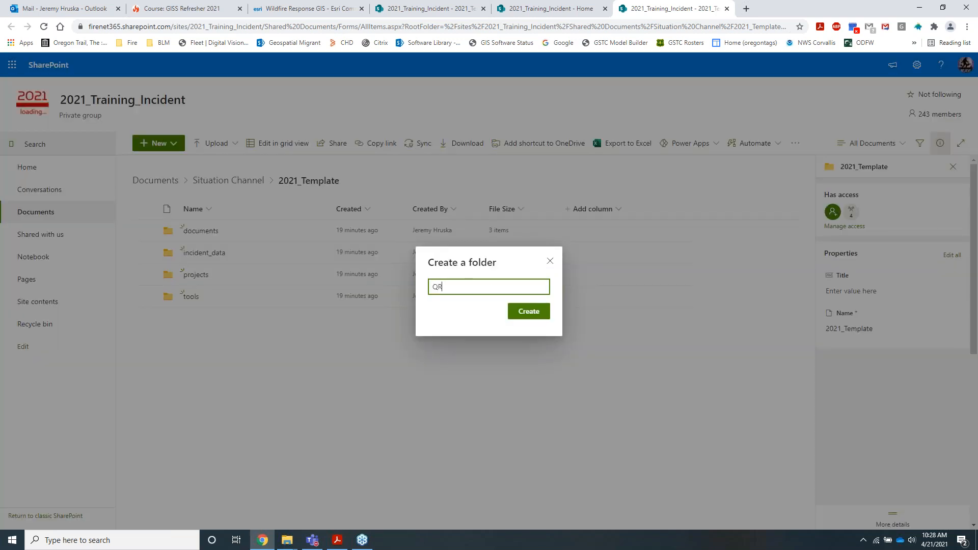
{"action": "type", "text": "Code"}
{"action": "left_click", "coordinate": [538, 312]}
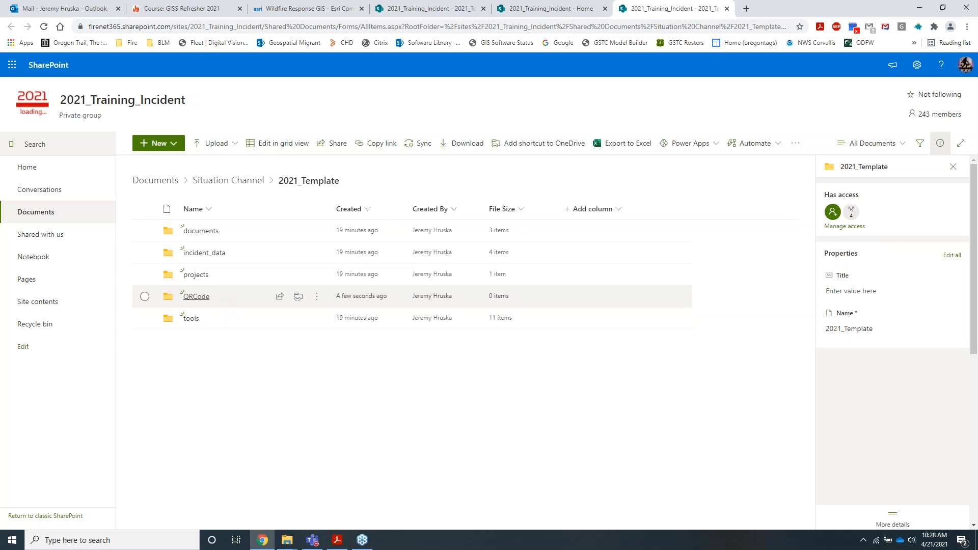
Open the QRCode folder, create a view-only sharing link that works for anyone with the link, and copy it
{"action": "left_click", "coordinate": [194, 299]}
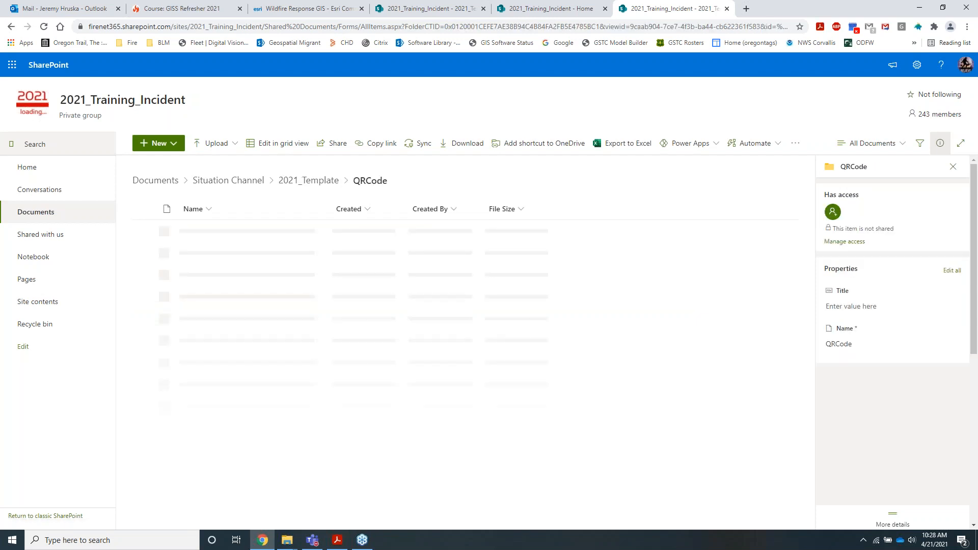
{"action": "left_click", "coordinate": [333, 147]}
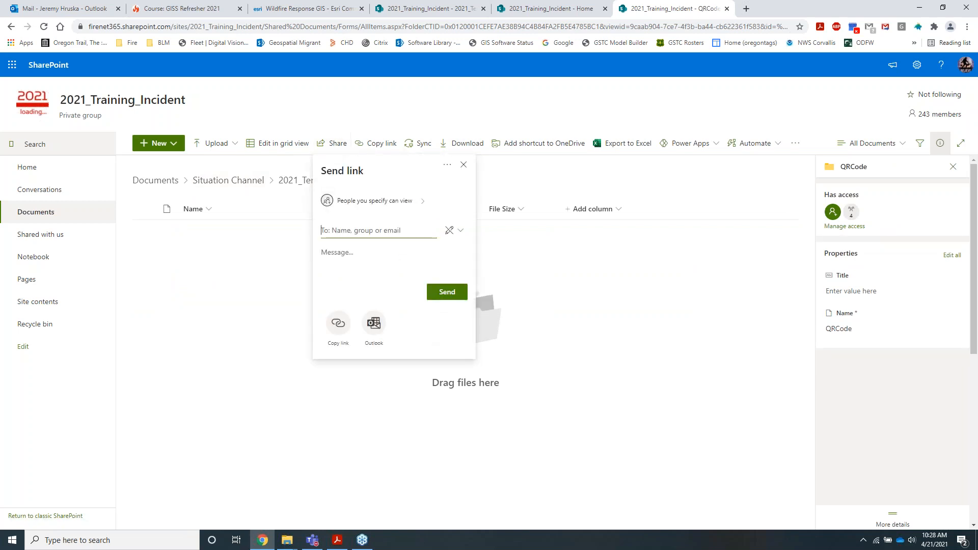
{"action": "left_click", "coordinate": [357, 201]}
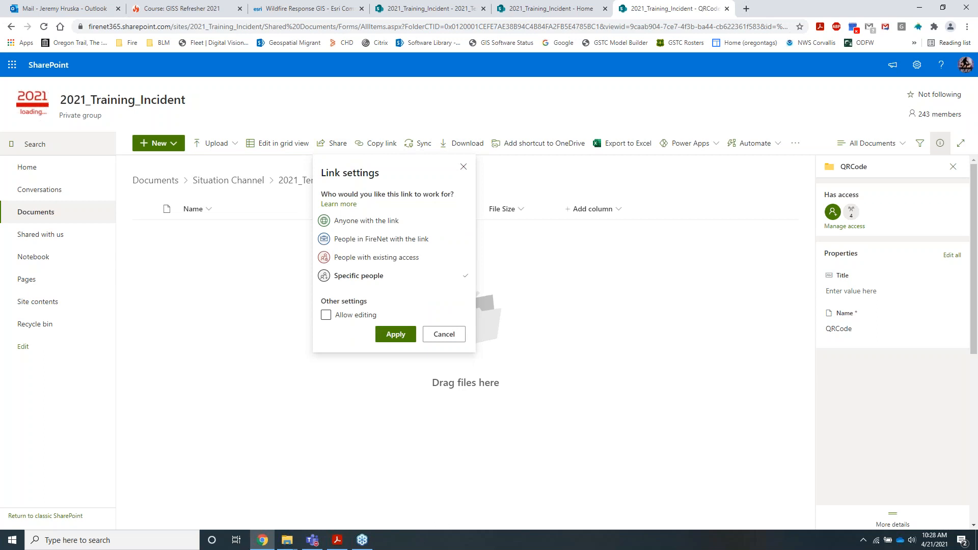
{"action": "left_click", "coordinate": [366, 222]}
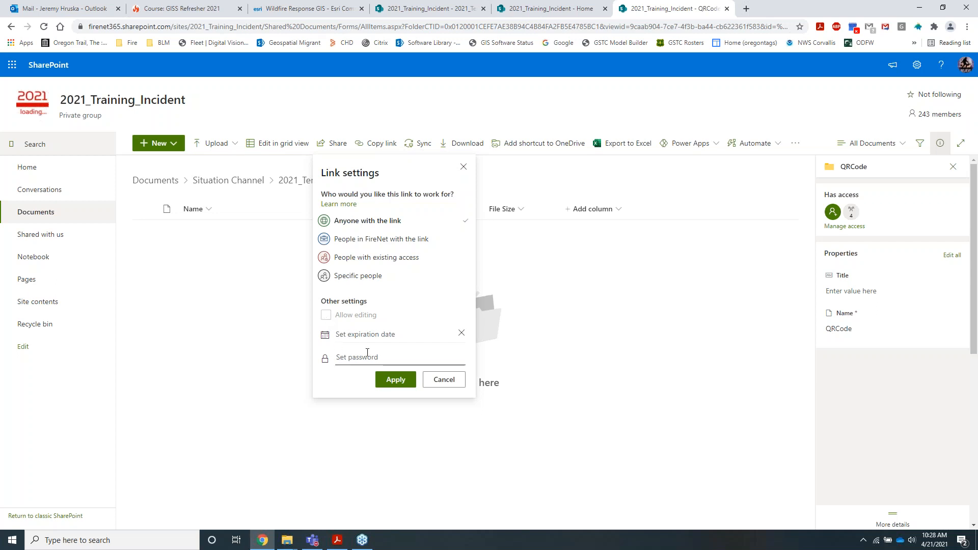
{"action": "left_click", "coordinate": [387, 381]}
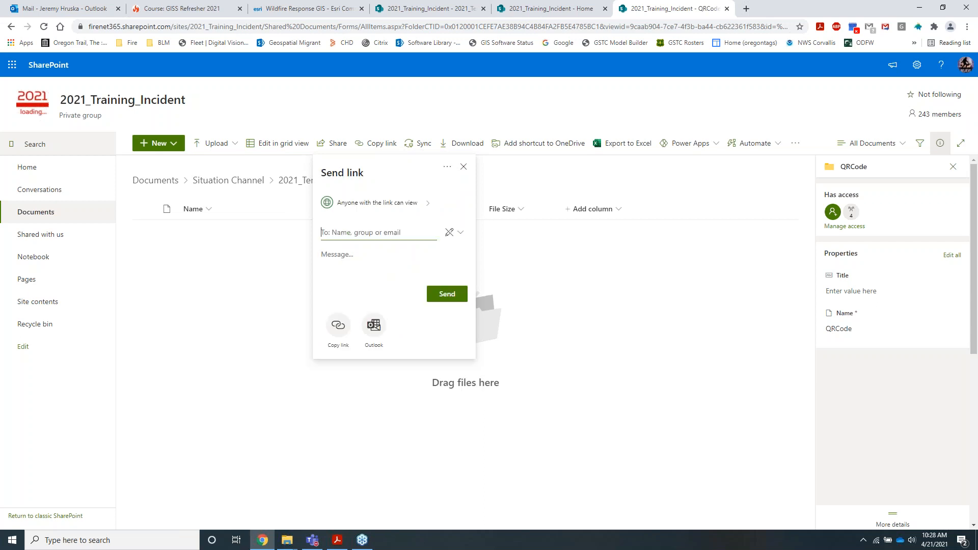
{"action": "left_click", "coordinate": [336, 328]}
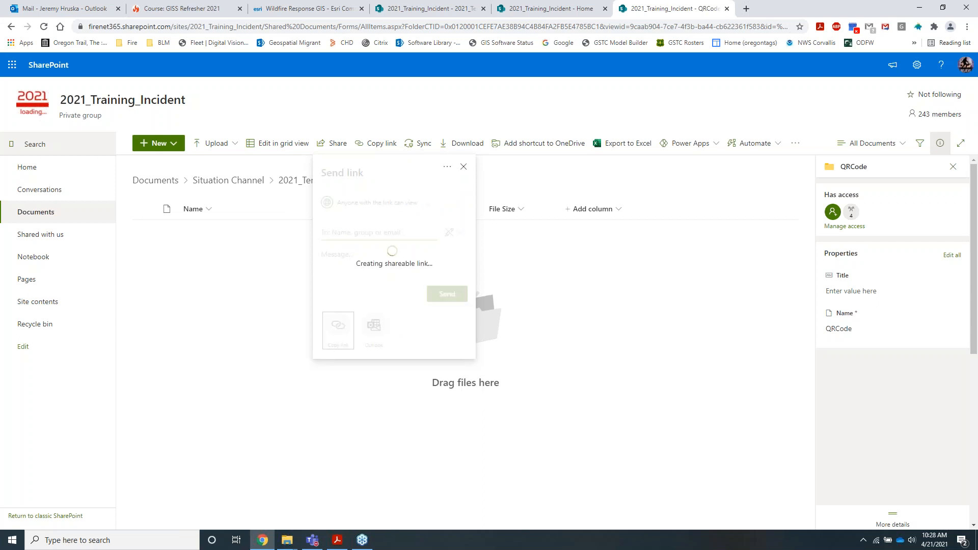
{"action": "left_click", "coordinate": [451, 229]}
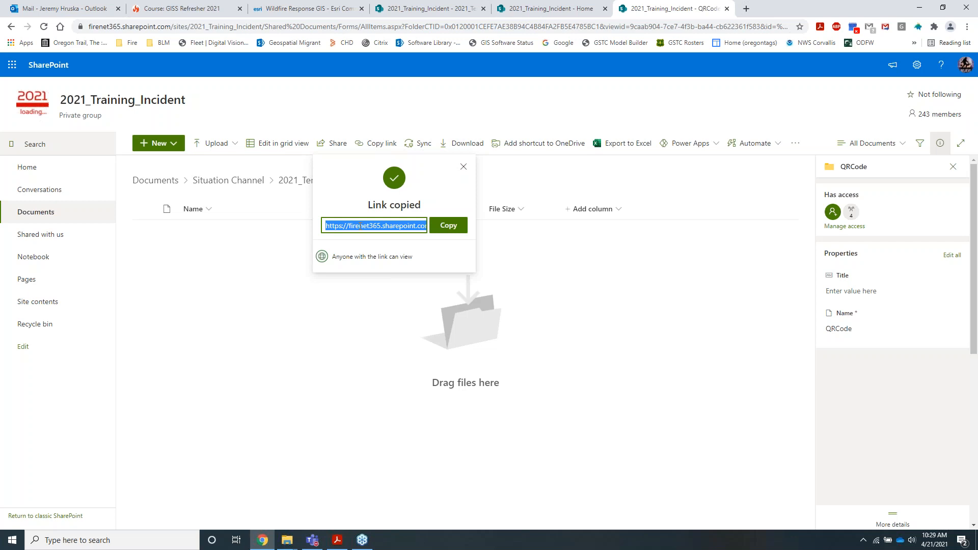
{"action": "left_click", "coordinate": [630, 271]}
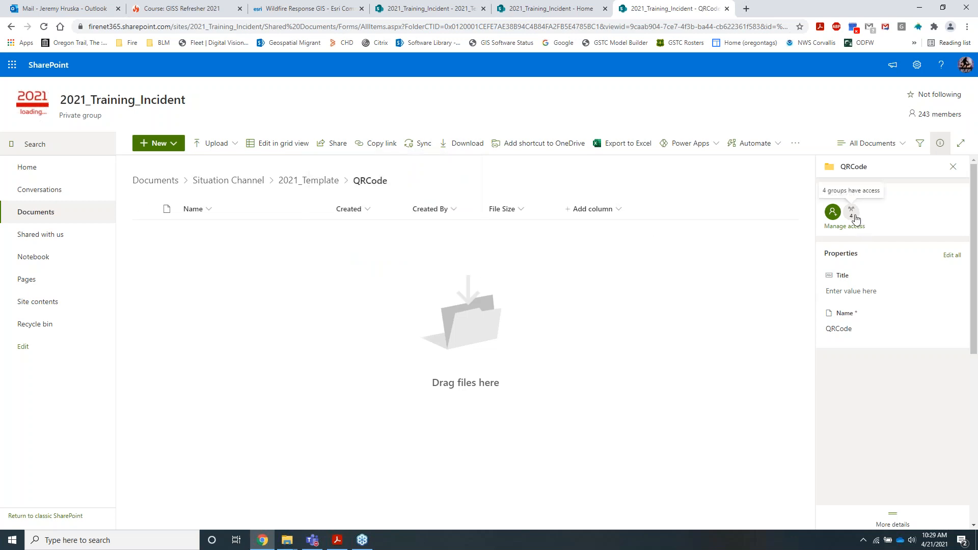
Review the QRCode folder's access list and its sharing link's settings, and switch to Teams
{"action": "left_click", "coordinate": [832, 211]}
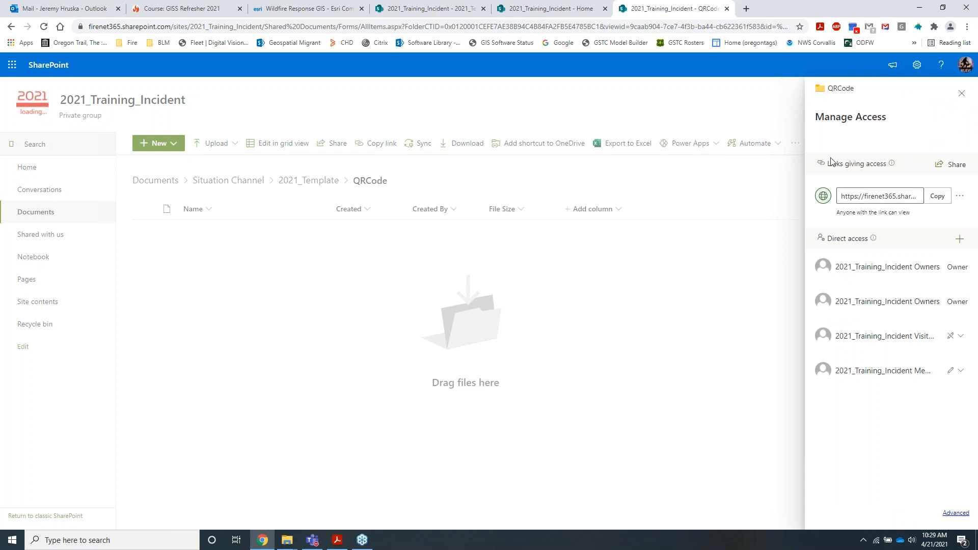
{"action": "left_click", "coordinate": [959, 196]}
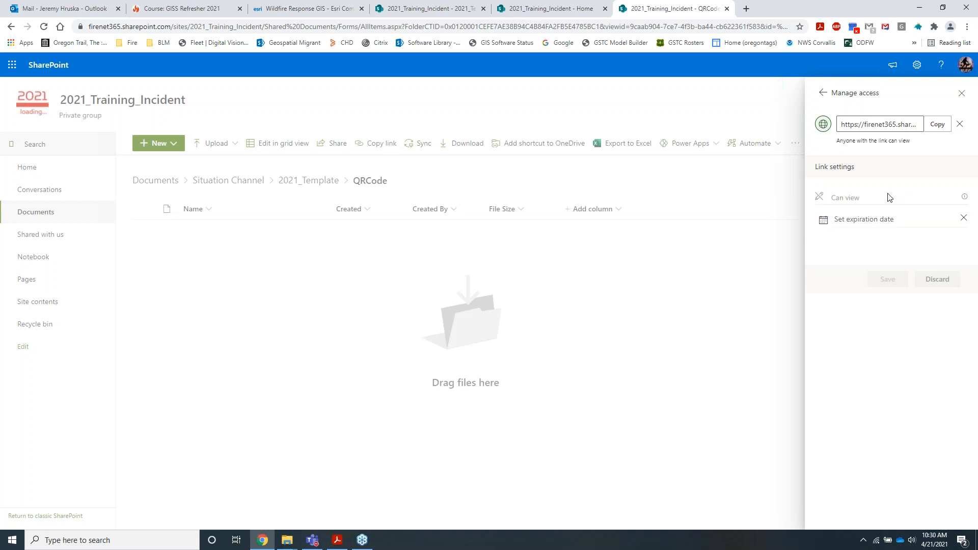
{"action": "left_click", "coordinate": [309, 542]}
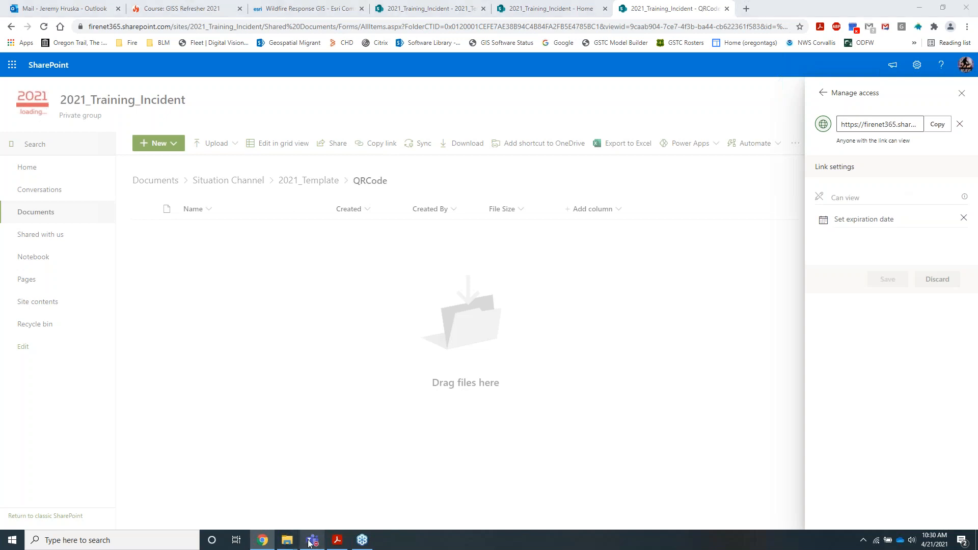
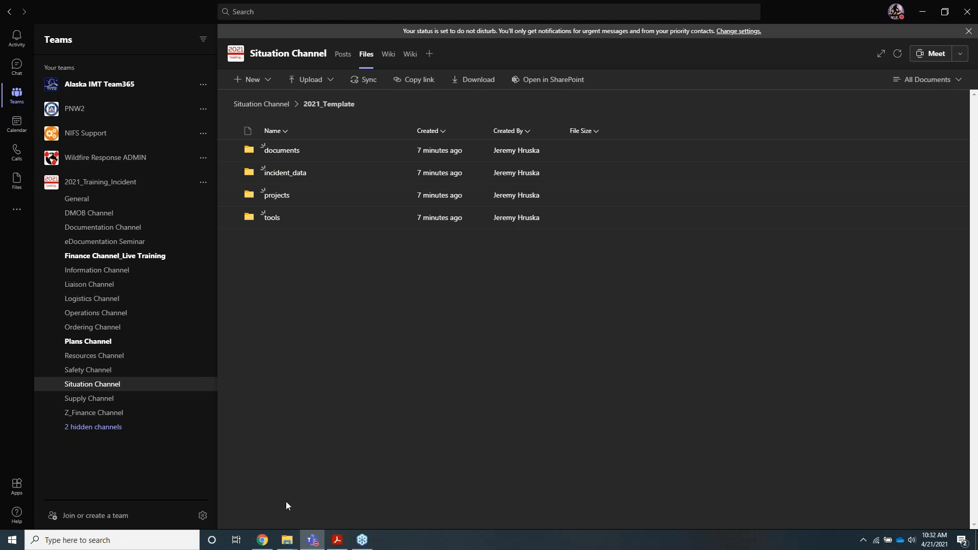
Switch to File Explorer and view the available actions for the synced 2021_Training_Incident - 2021_Template folder
{"action": "left_click", "coordinate": [287, 541]}
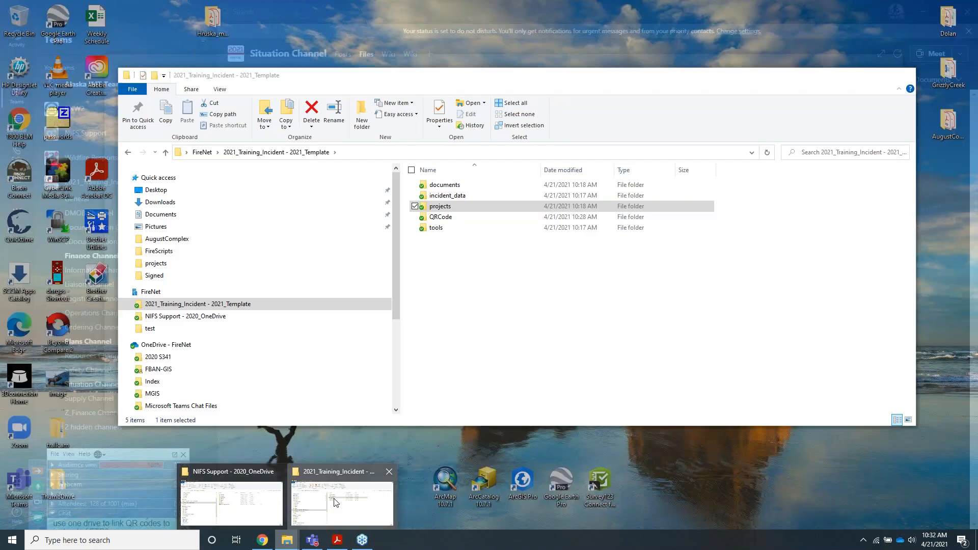
{"action": "left_click", "coordinate": [335, 502]}
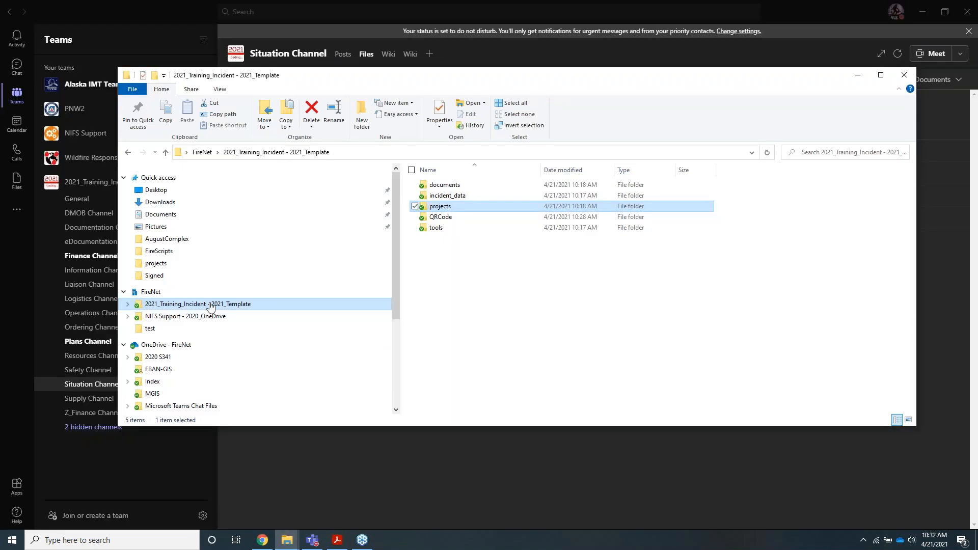
{"action": "right_click", "coordinate": [211, 306]}
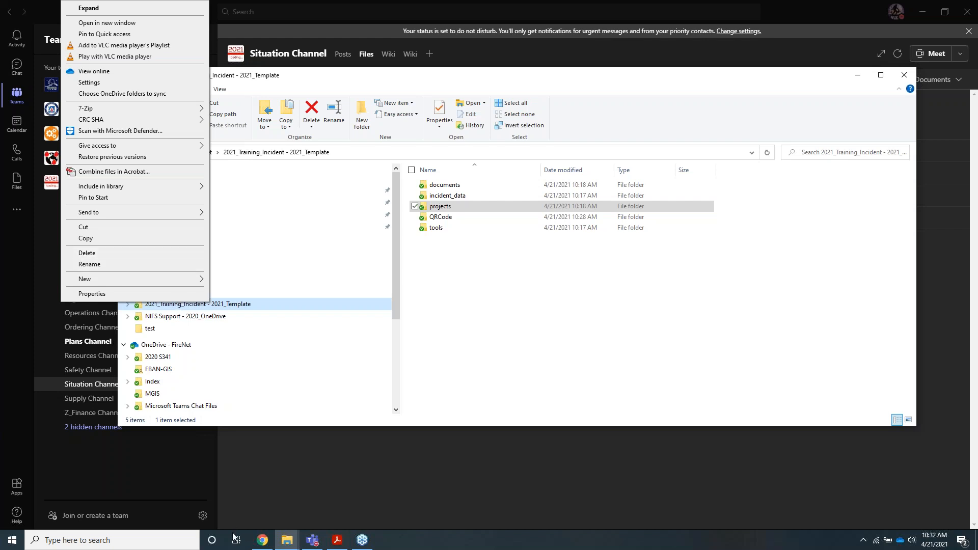
Switch to SharePoint, return to the 2021_Template folder, and view the site's recycle bin and its options for a deleted file
{"action": "left_click", "coordinate": [269, 546]}
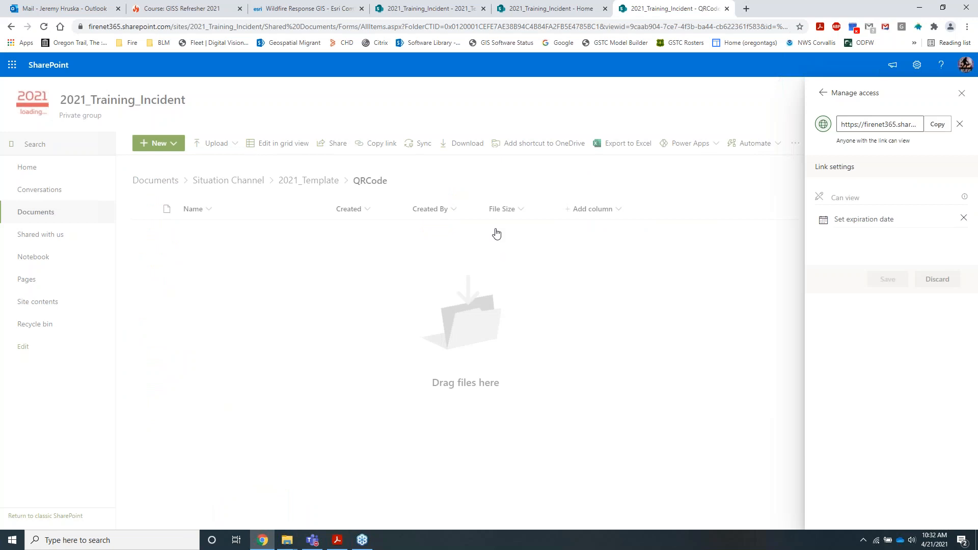
{"action": "left_click", "coordinate": [303, 183]}
{"action": "left_click", "coordinate": [303, 184]}
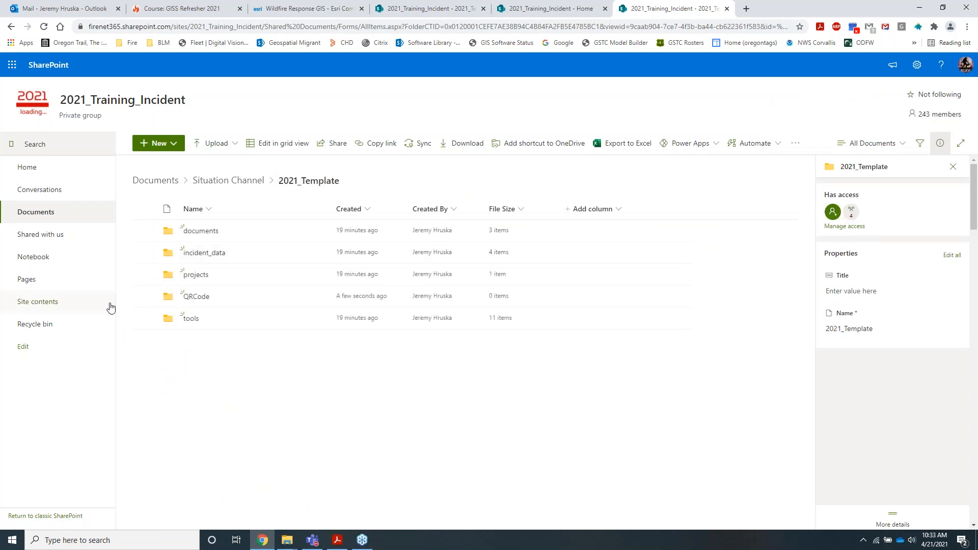
{"action": "left_click", "coordinate": [35, 324]}
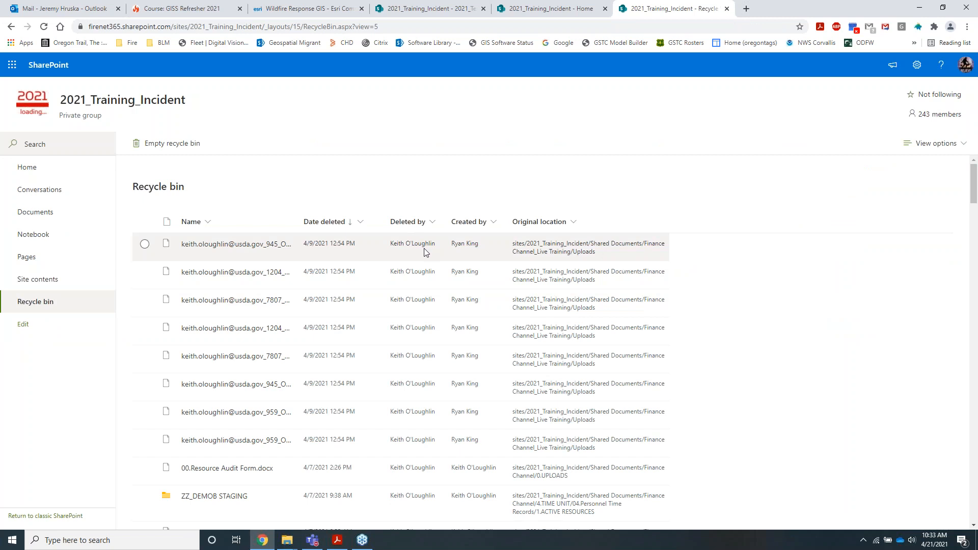
{"action": "mouse_move", "coordinate": [421, 250]}
{"action": "right_click", "coordinate": [193, 249]}
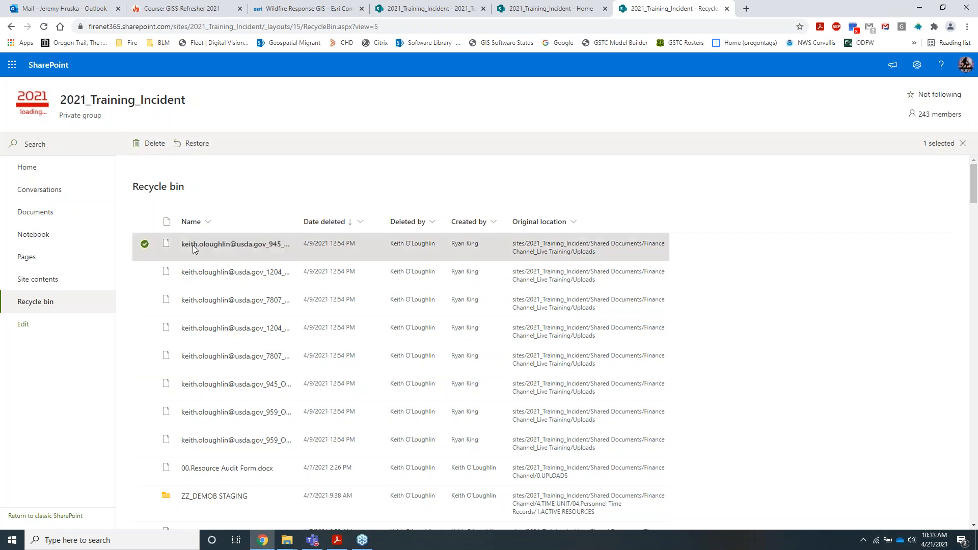
{"action": "left_click", "coordinate": [265, 186]}
{"action": "left_click", "coordinate": [265, 186]}
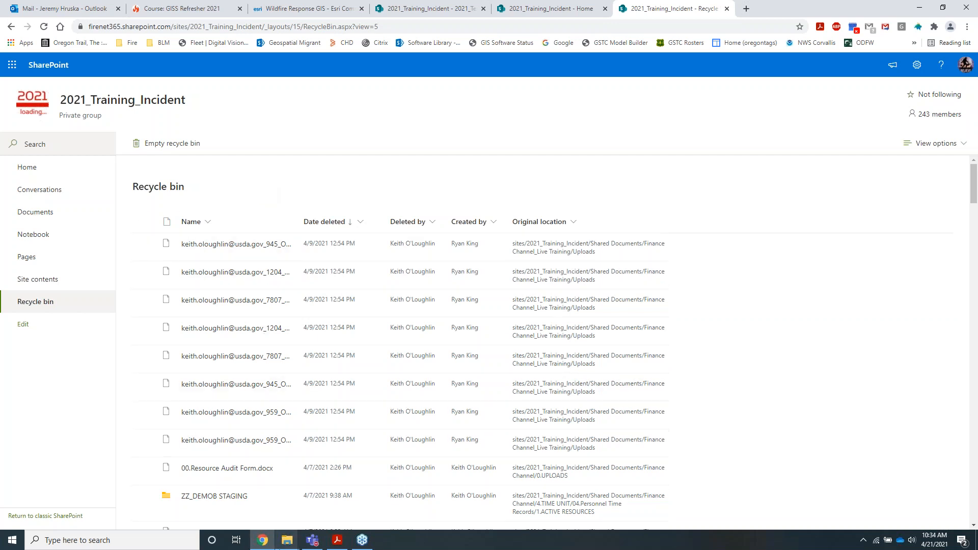
Switch to File Explorer and stop syncing 2021_Training_Incident - 2021_Template in OneDrive's account settings, leaving the local folder in place
{"action": "left_click", "coordinate": [283, 544]}
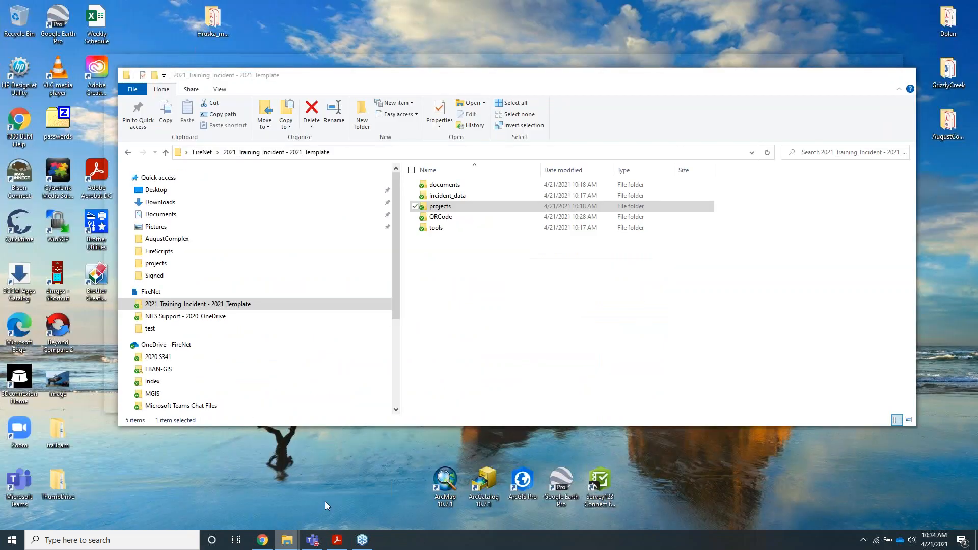
{"action": "left_click", "coordinate": [326, 504]}
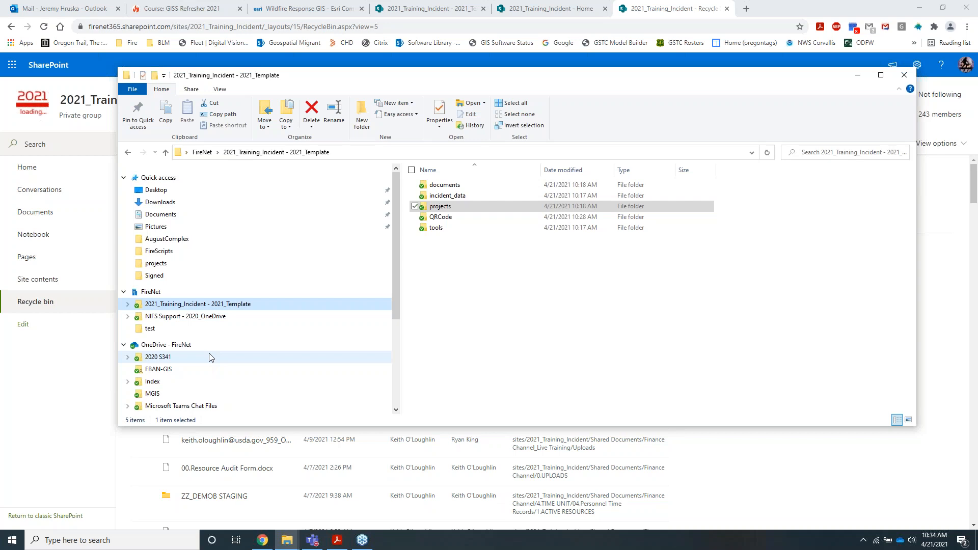
{"action": "right_click", "coordinate": [900, 541]}
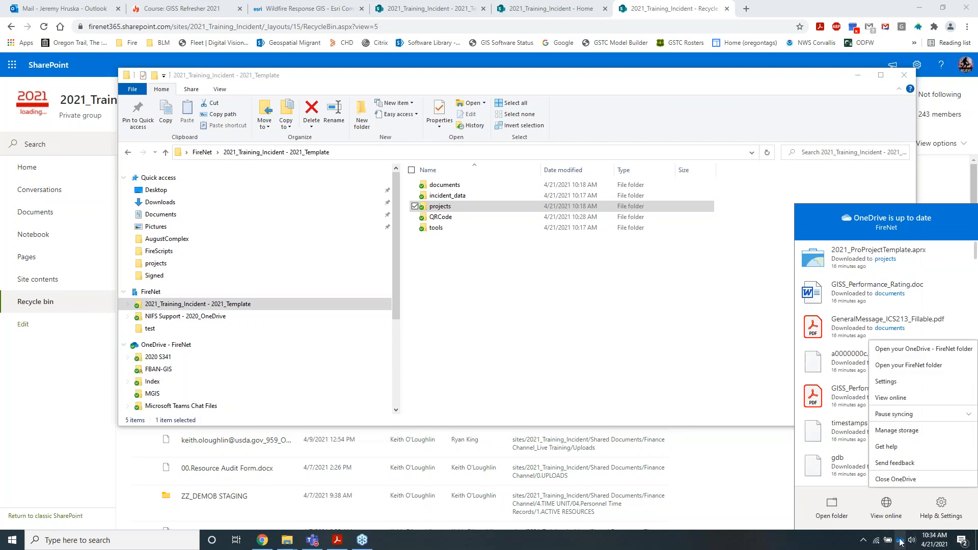
{"action": "left_click", "coordinate": [897, 386]}
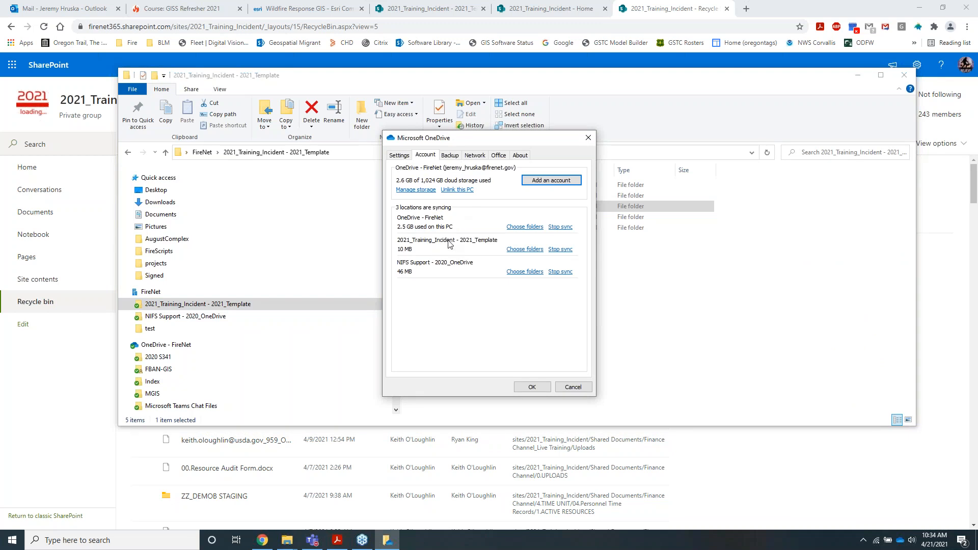
{"action": "left_click", "coordinate": [561, 249]}
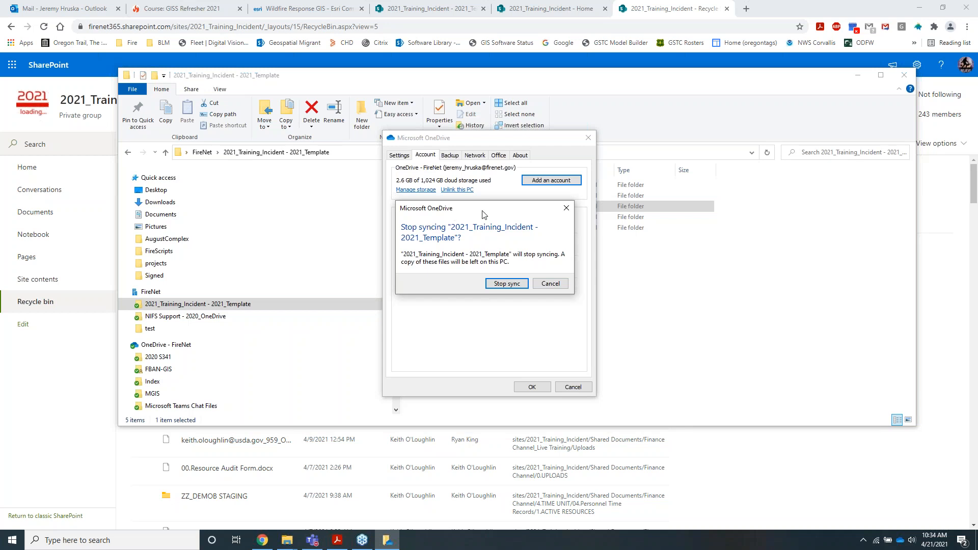
{"action": "left_click", "coordinate": [496, 284]}
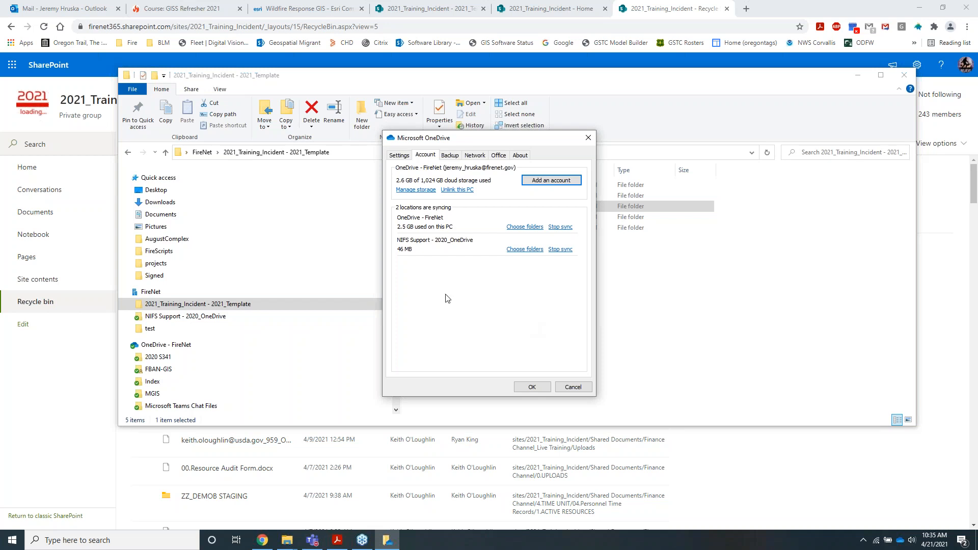
{"action": "left_click", "coordinate": [539, 389]}
{"action": "right_click", "coordinate": [219, 305]}
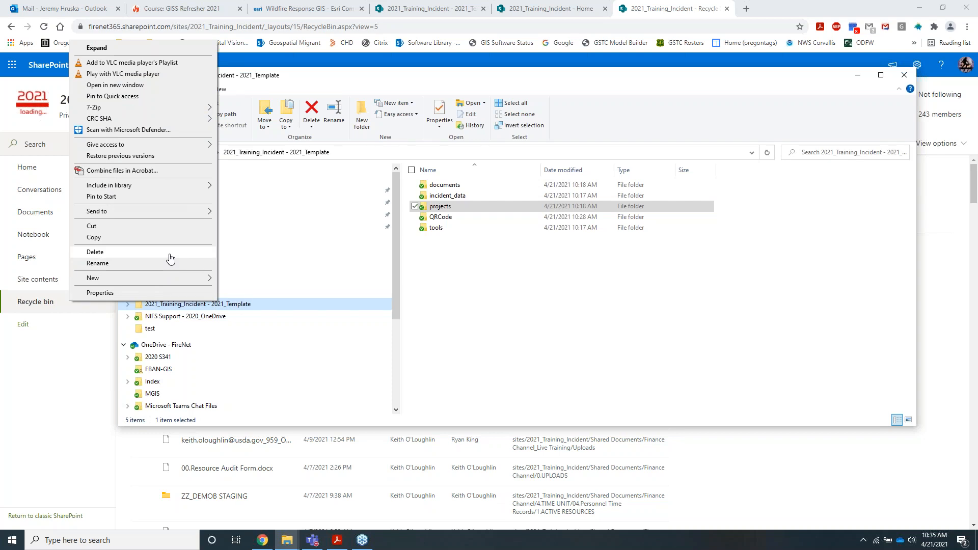
{"action": "left_click", "coordinate": [656, 330]}
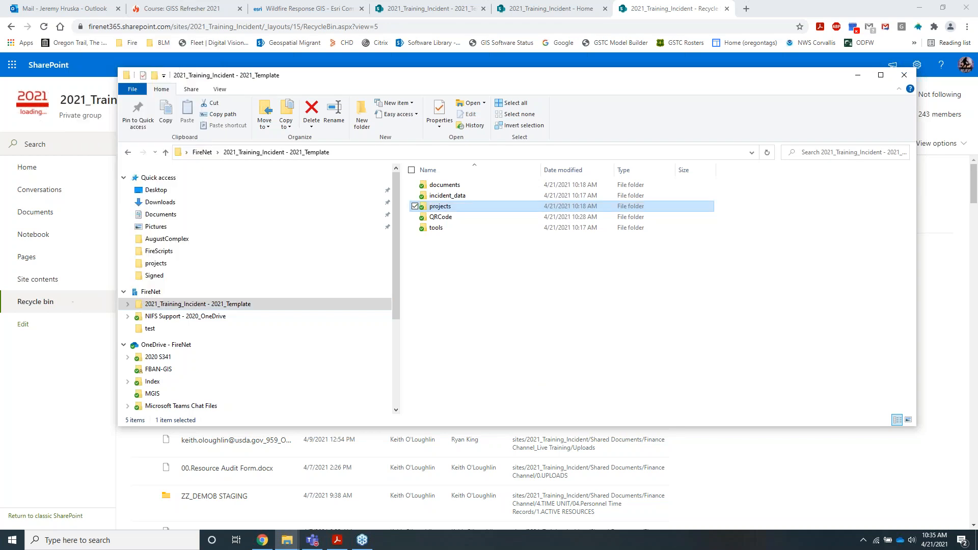
View the option to unlink this PC in OneDrive's account settings, and cancel without unlinking the account
{"action": "right_click", "coordinate": [904, 544]}
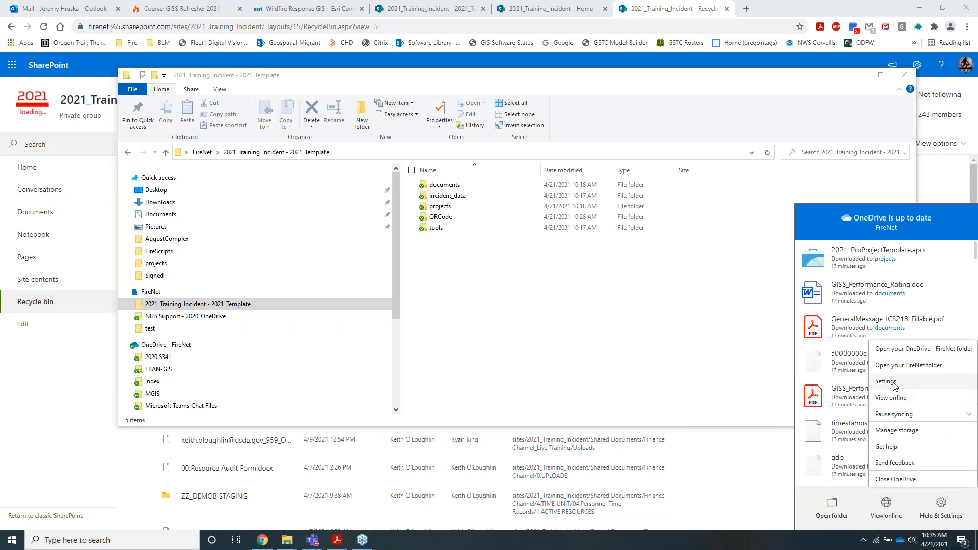
{"action": "left_click", "coordinate": [886, 382]}
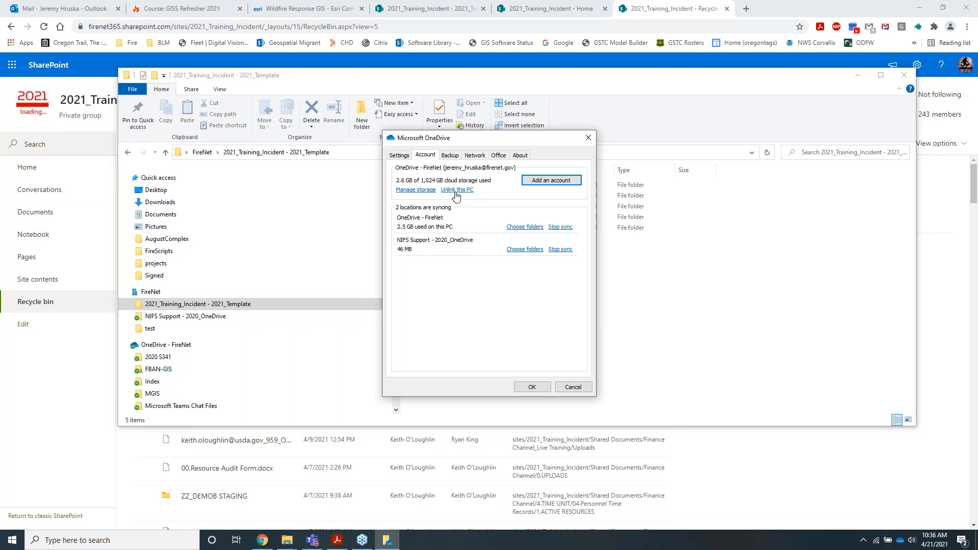
{"action": "left_click", "coordinate": [455, 192]}
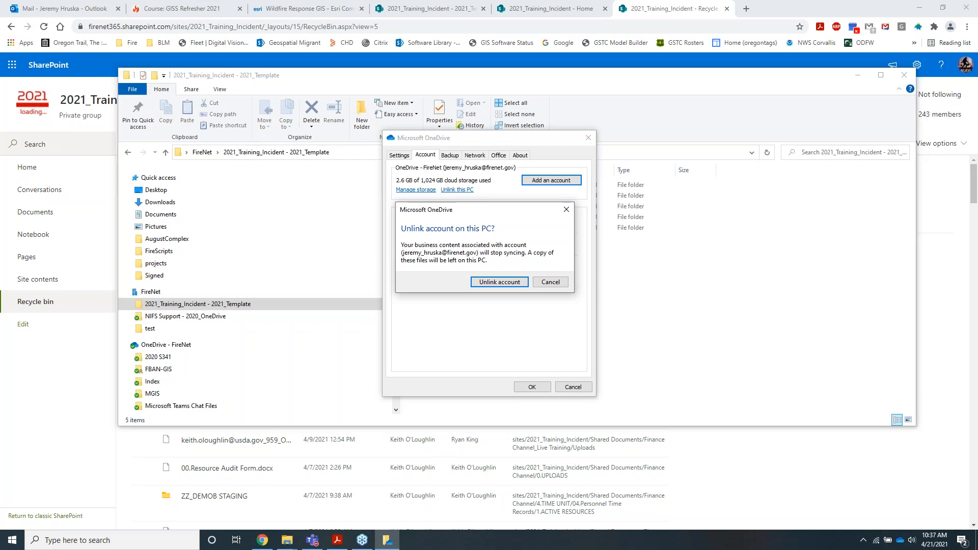
{"action": "left_click", "coordinate": [547, 282]}
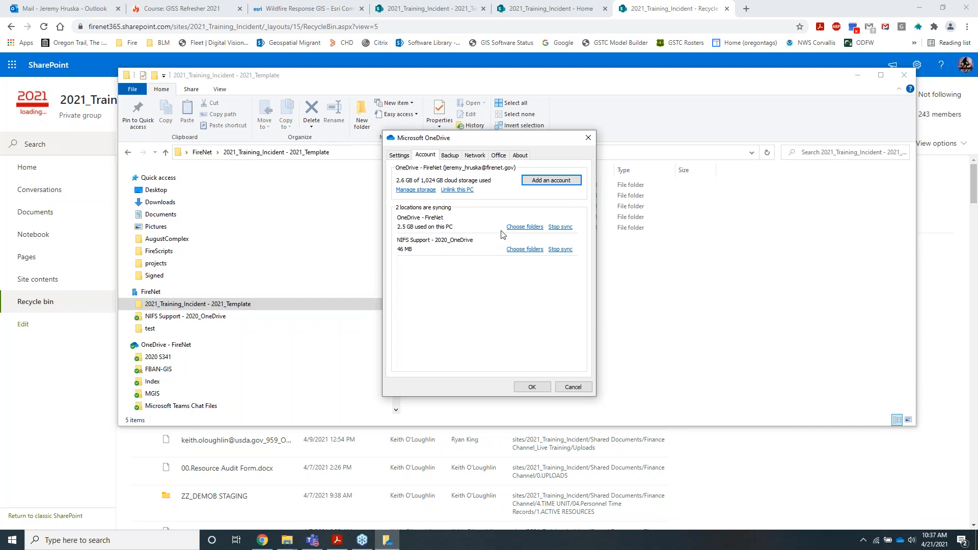
In the folder selection for OneDrive - FireNet, deselect syncing all files and select only the 2020 S341 folder
{"action": "left_click", "coordinate": [514, 227]}
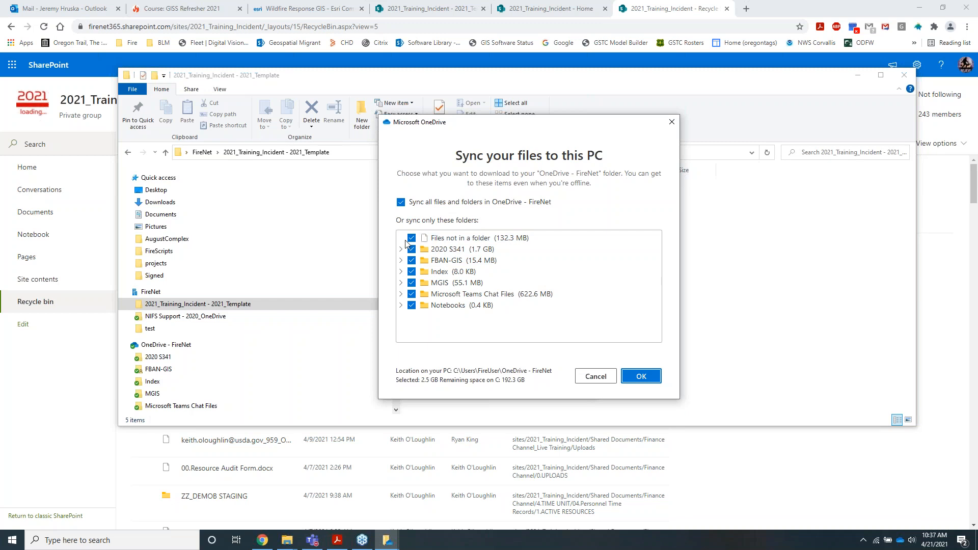
{"action": "left_click", "coordinate": [401, 202]}
{"action": "left_click", "coordinate": [411, 249]}
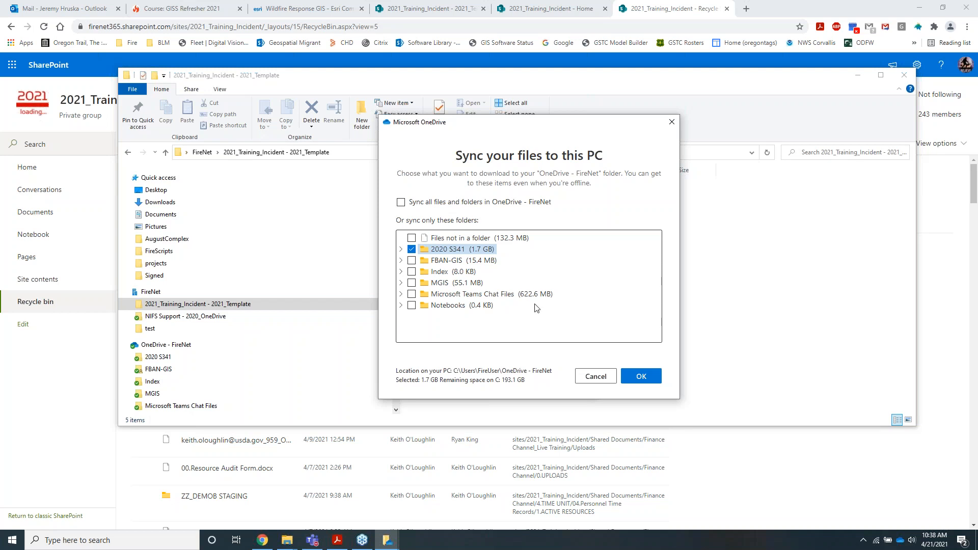
Switch to Teams and view the options for joining a team and for adding a channel to the 2021_Training_Incident team
{"action": "left_click", "coordinate": [310, 541]}
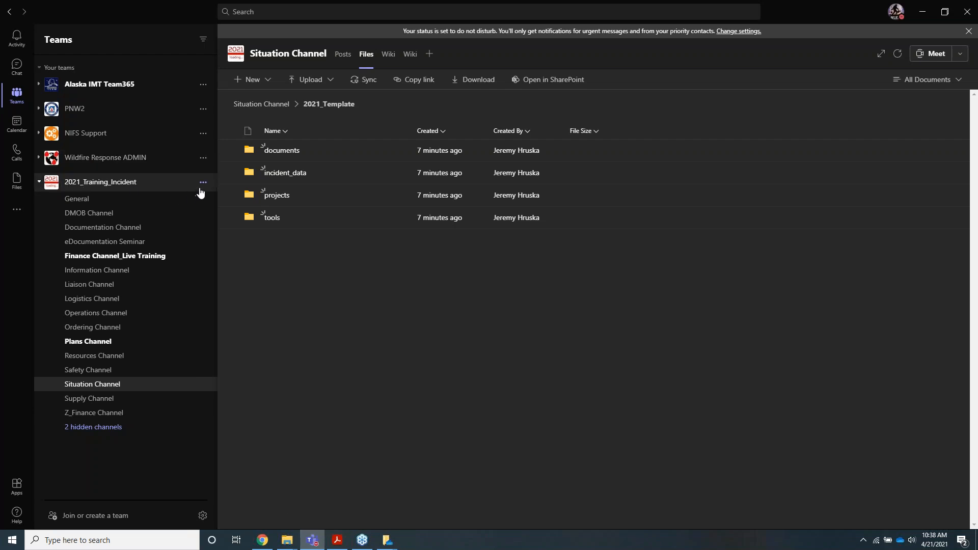
{"action": "left_click", "coordinate": [39, 182]}
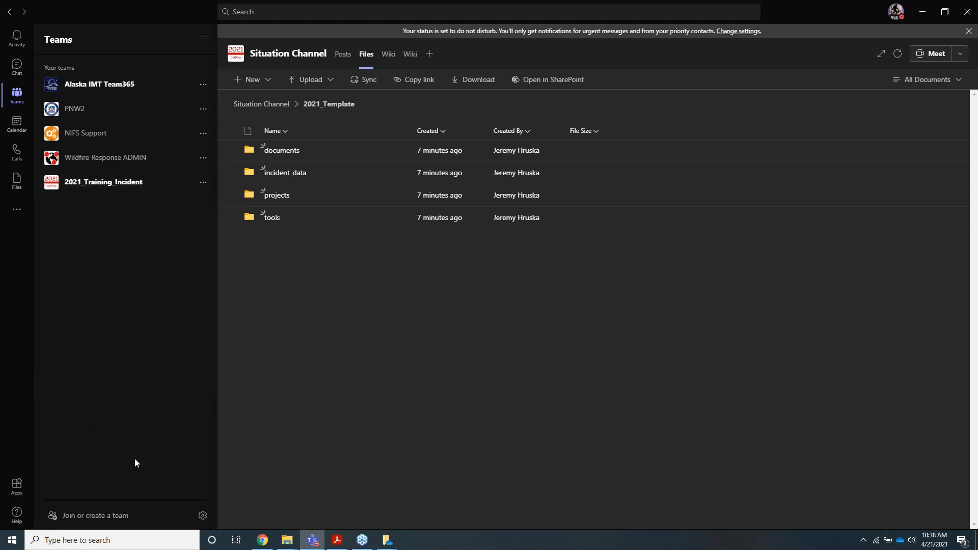
{"action": "key", "text": "alt+Tab"}
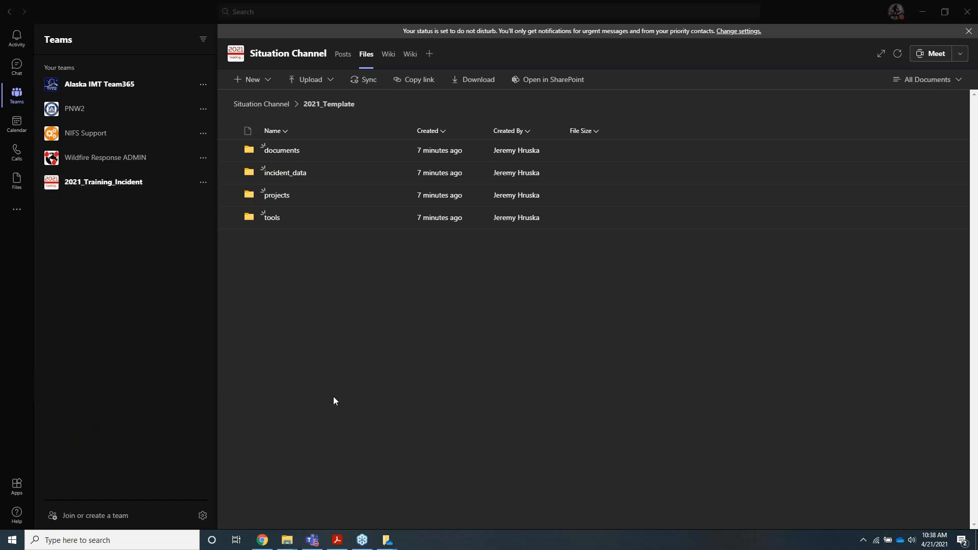
{"action": "left_click", "coordinate": [87, 515]}
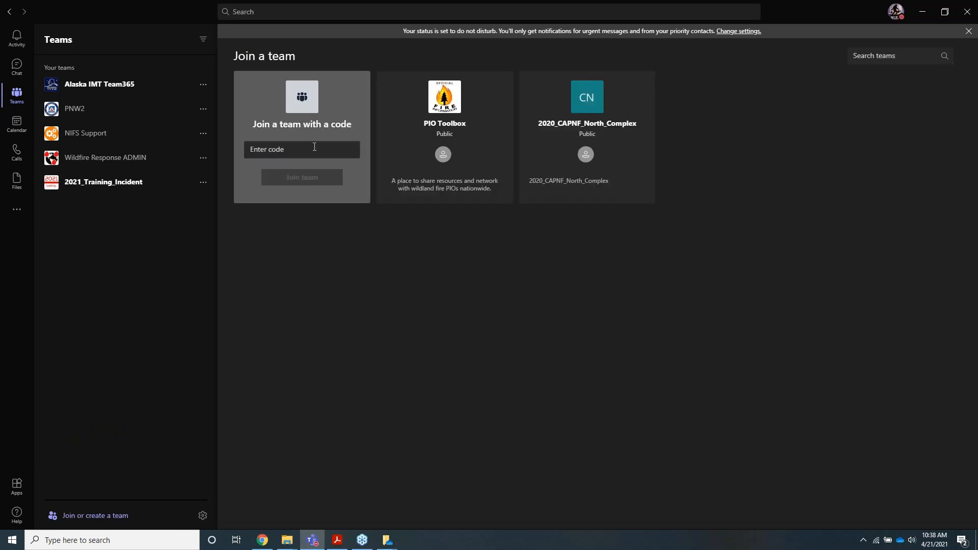
{"action": "left_click", "coordinate": [38, 183]}
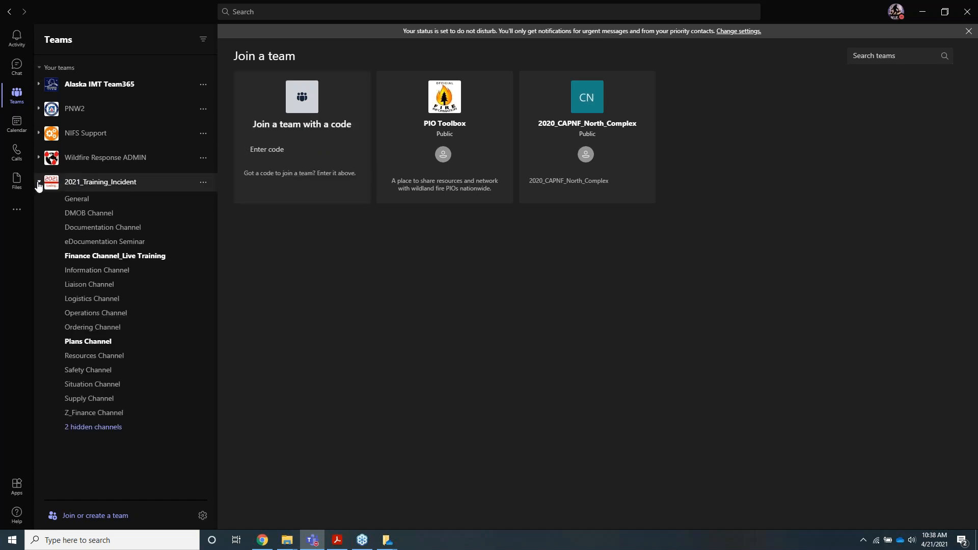
{"action": "left_click", "coordinate": [202, 184]}
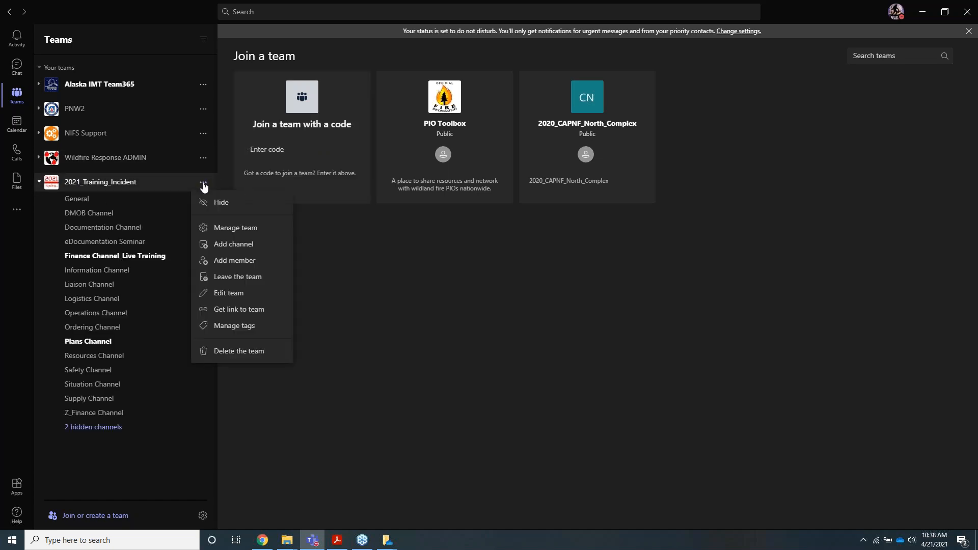
{"action": "left_click", "coordinate": [214, 247]}
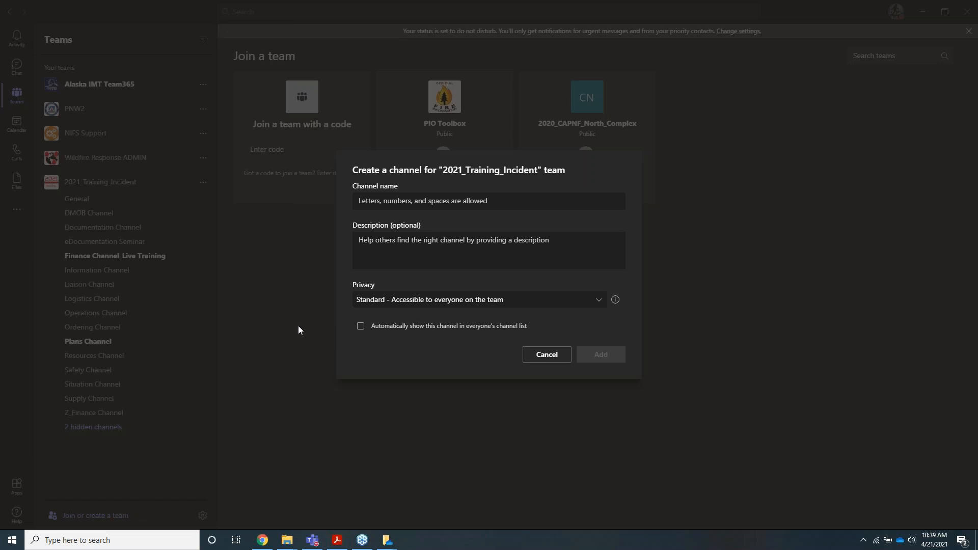
{"action": "key", "text": "Escape"}
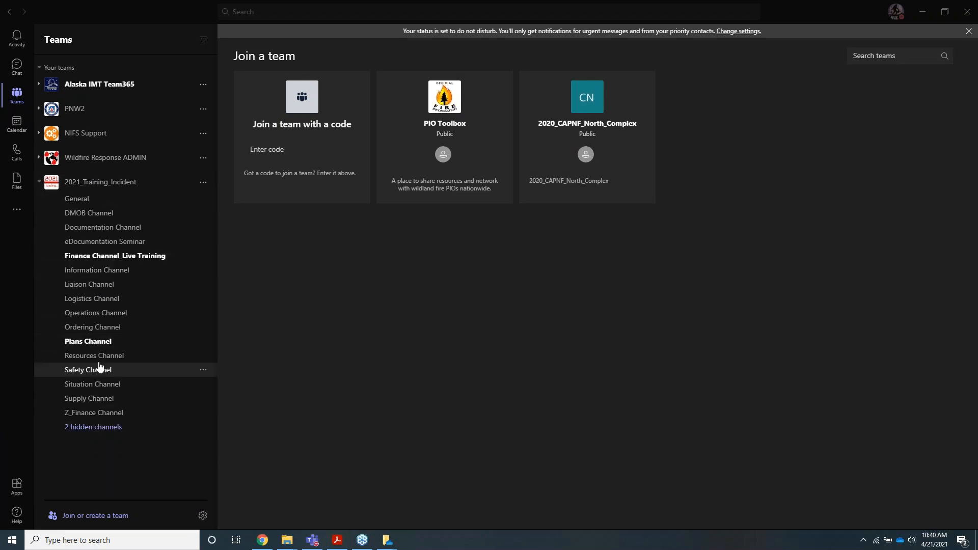
View the Situation Channel and start a new channel for the 2021_Training_Incident team with Private privacy
{"action": "left_click", "coordinate": [85, 386]}
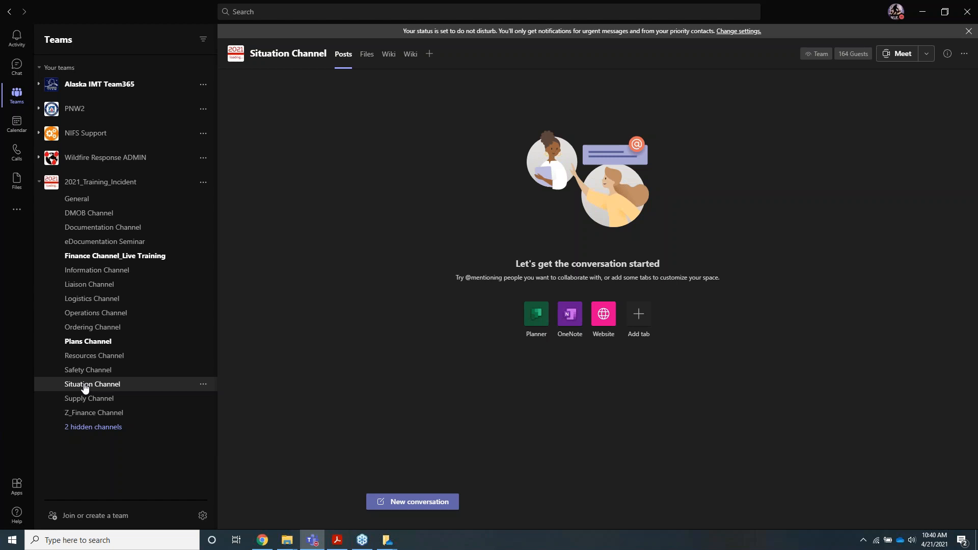
{"action": "left_click", "coordinate": [203, 184]}
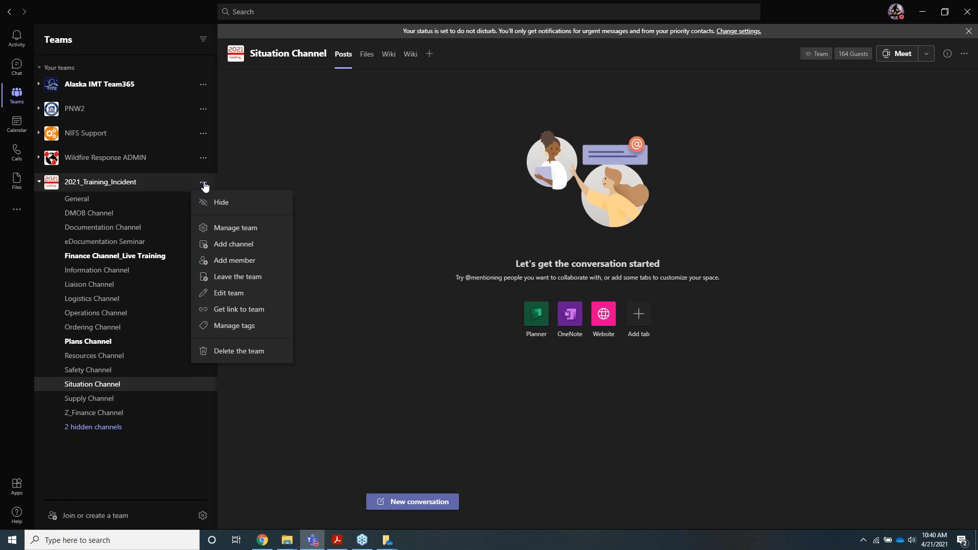
{"action": "left_click", "coordinate": [216, 244]}
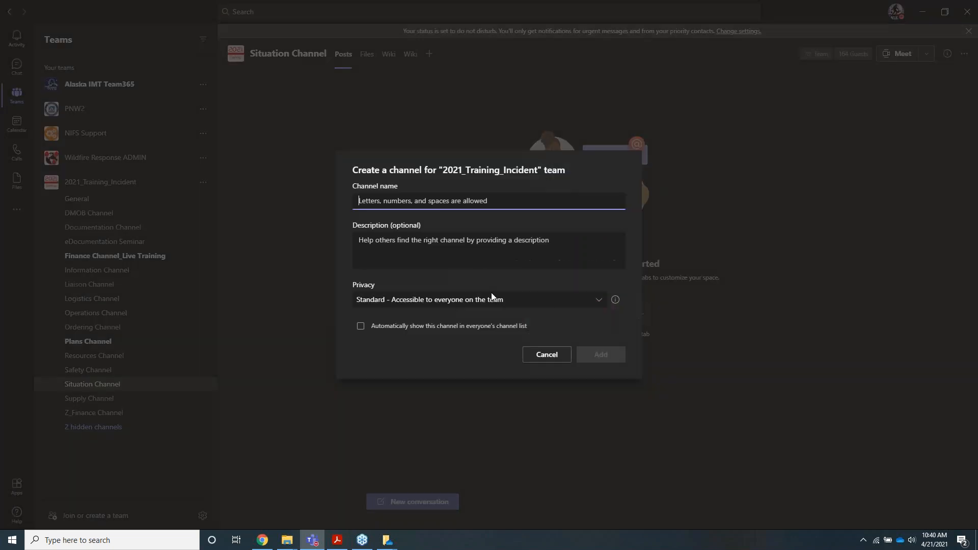
{"action": "left_click", "coordinate": [266, 270]}
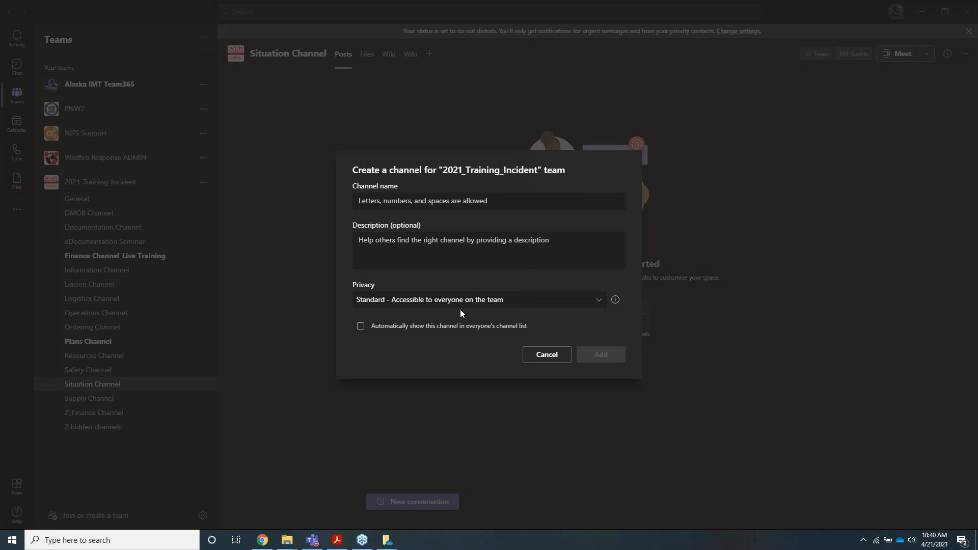
{"action": "left_click", "coordinate": [480, 303]}
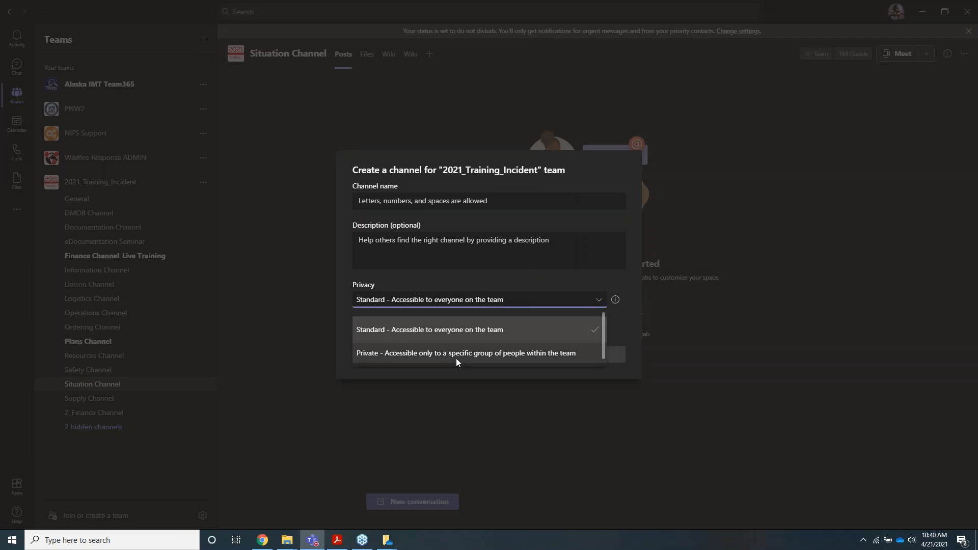
{"action": "left_click", "coordinate": [456, 359]}
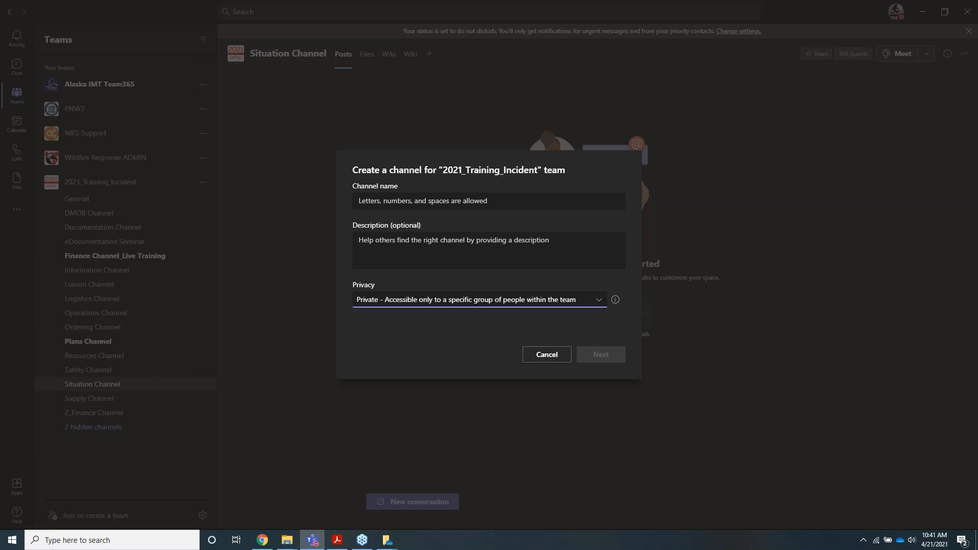
Switch to File Explorer, examine the full path of the edit folder inside incident_data, and cancel the new channel in Teams
{"action": "left_click", "coordinate": [287, 540]}
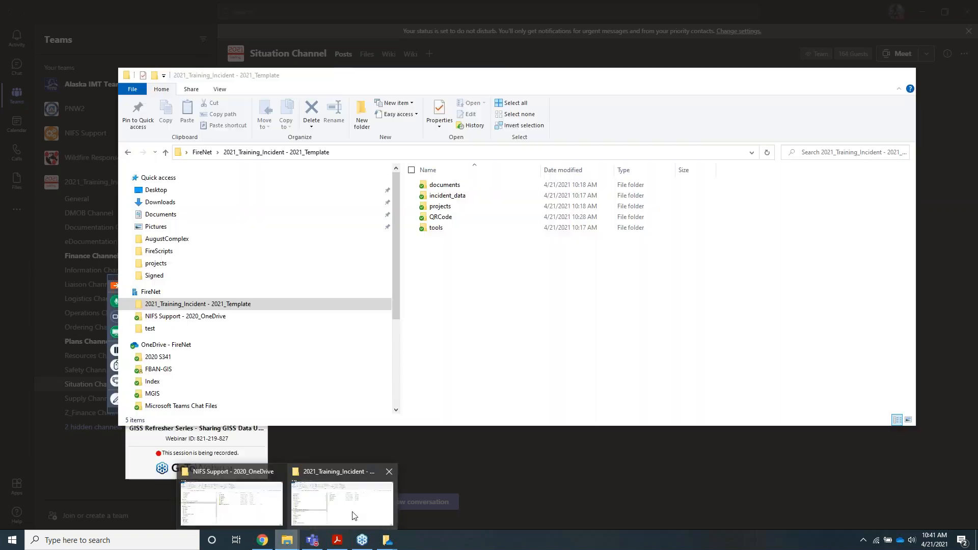
{"action": "left_click", "coordinate": [354, 516]}
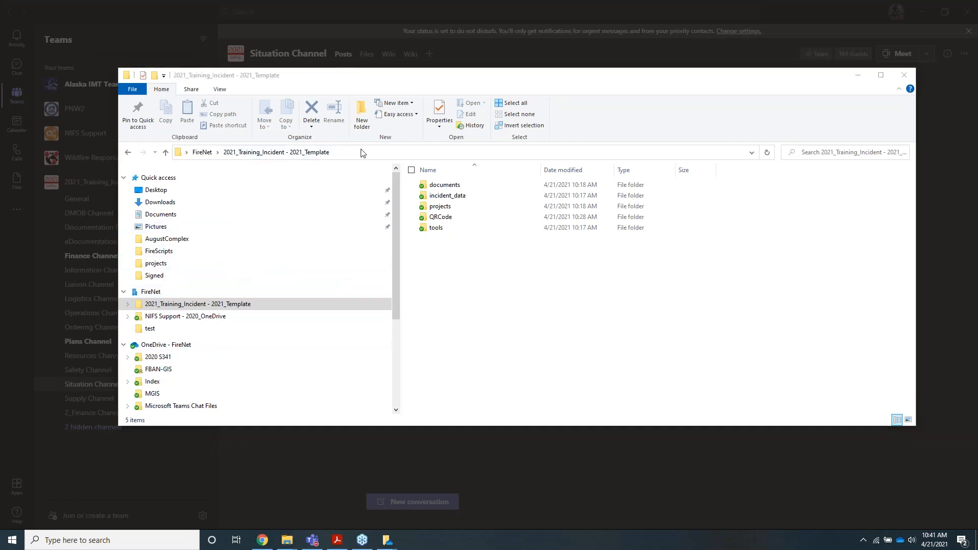
{"action": "left_click", "coordinate": [382, 153]}
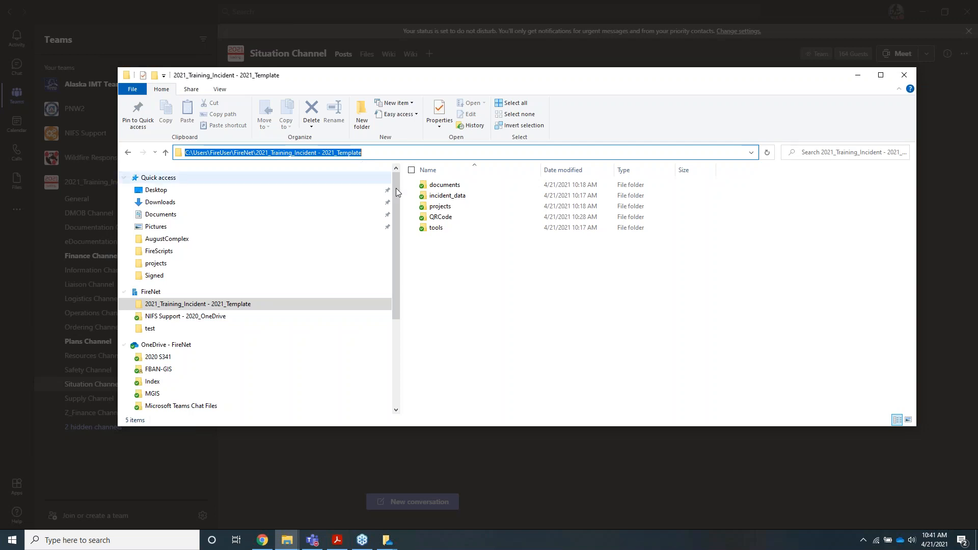
{"action": "double_click", "coordinate": [435, 197]}
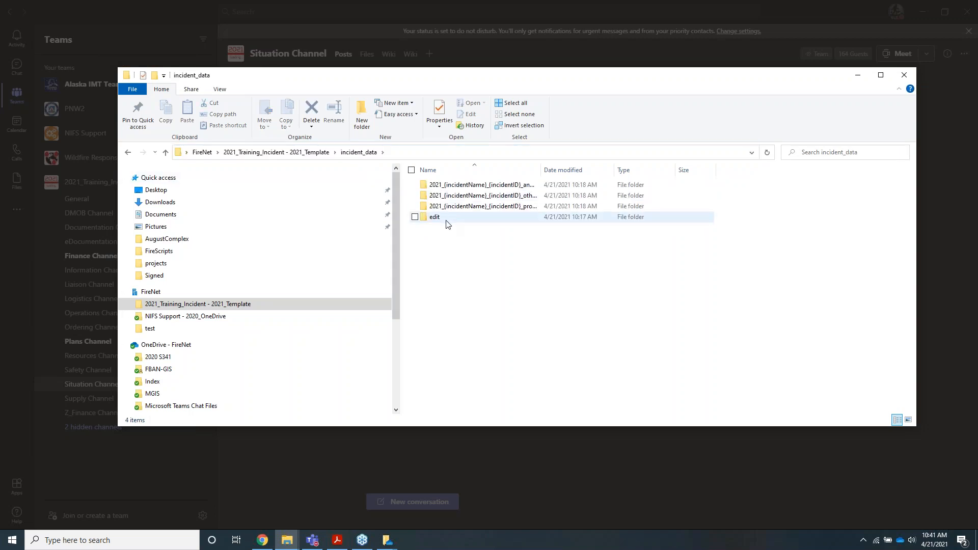
{"action": "double_click", "coordinate": [435, 217]}
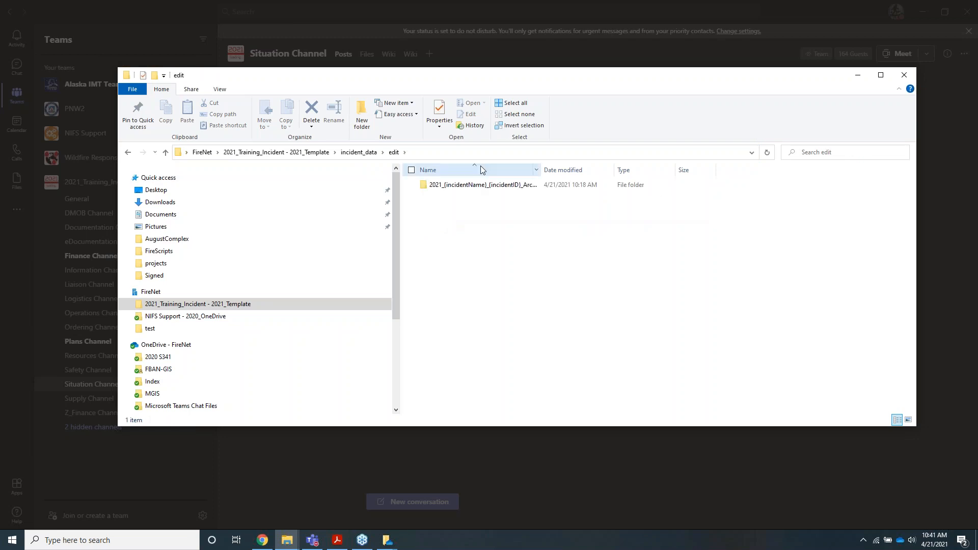
{"action": "left_click", "coordinate": [481, 153]}
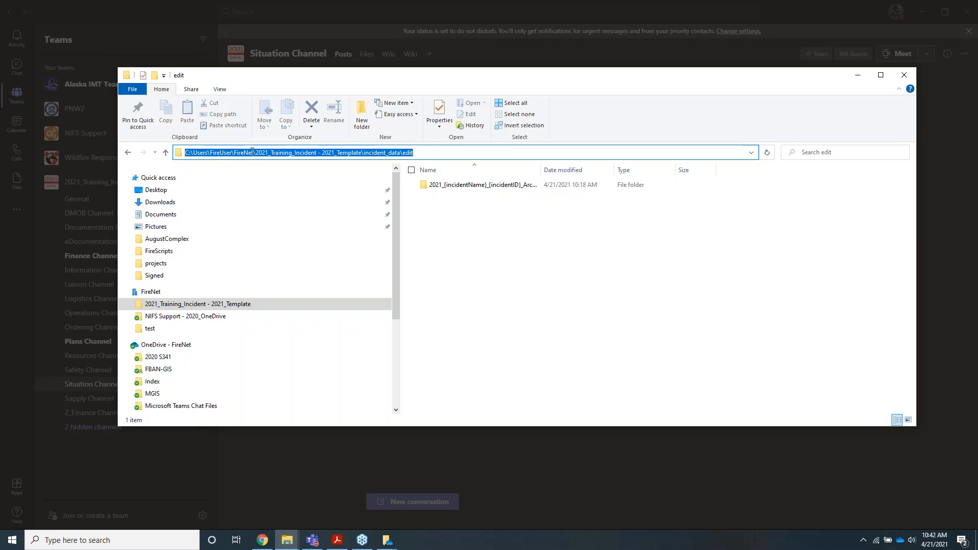
{"action": "left_click", "coordinate": [257, 151]}
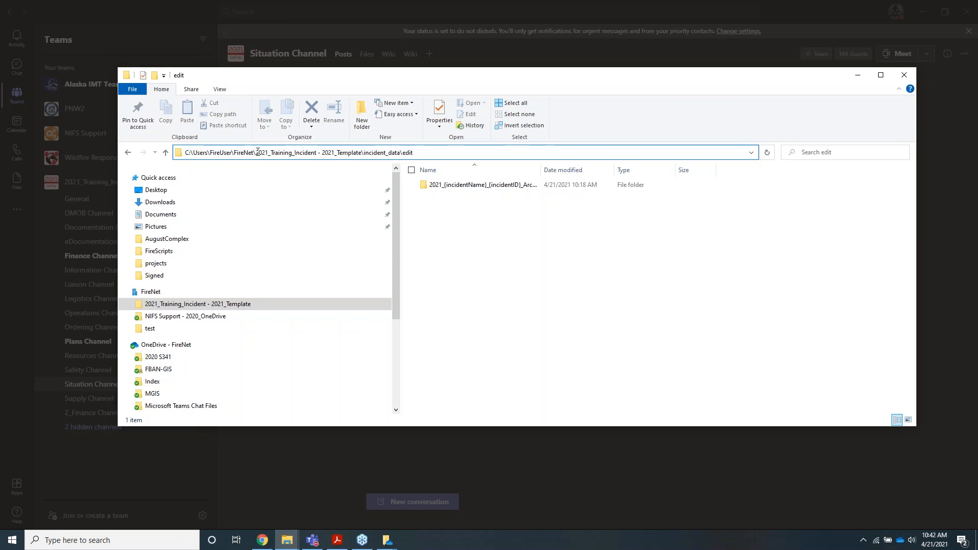
{"action": "left_click_drag", "start_coordinate": [257, 151], "coordinate": [363, 161]}
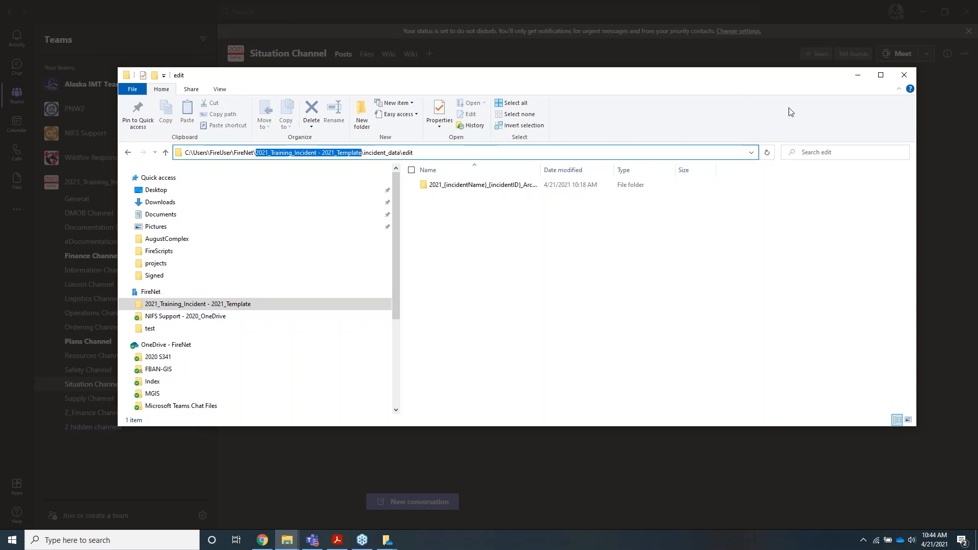
{"action": "left_click", "coordinate": [903, 76]}
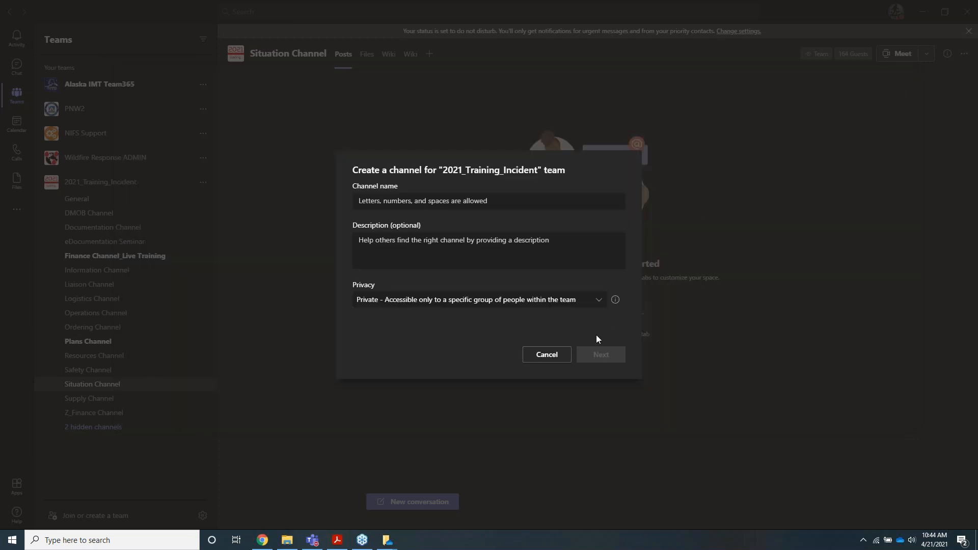
{"action": "left_click", "coordinate": [557, 354]}
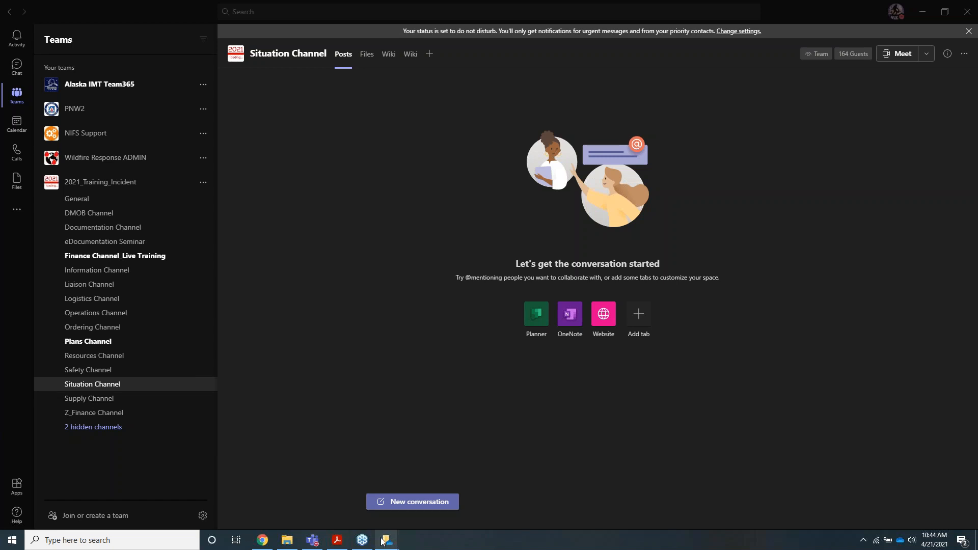
Switch to SharePoint in Chrome and view the 2021_Training_Incident site's group details, home page and Site Pages list
{"action": "mouse_move", "coordinate": [383, 541]}
{"action": "mouse_move", "coordinate": [403, 489]}
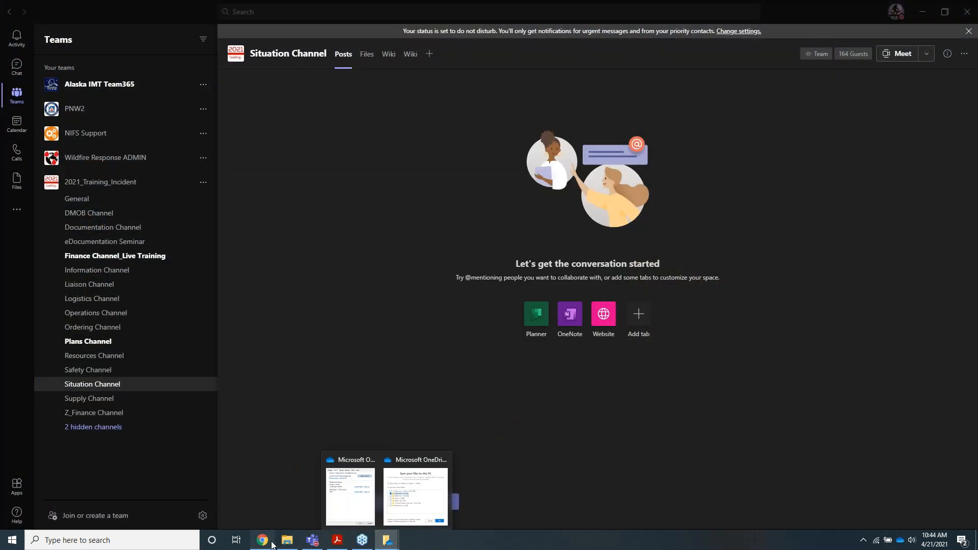
{"action": "left_click", "coordinate": [263, 539]}
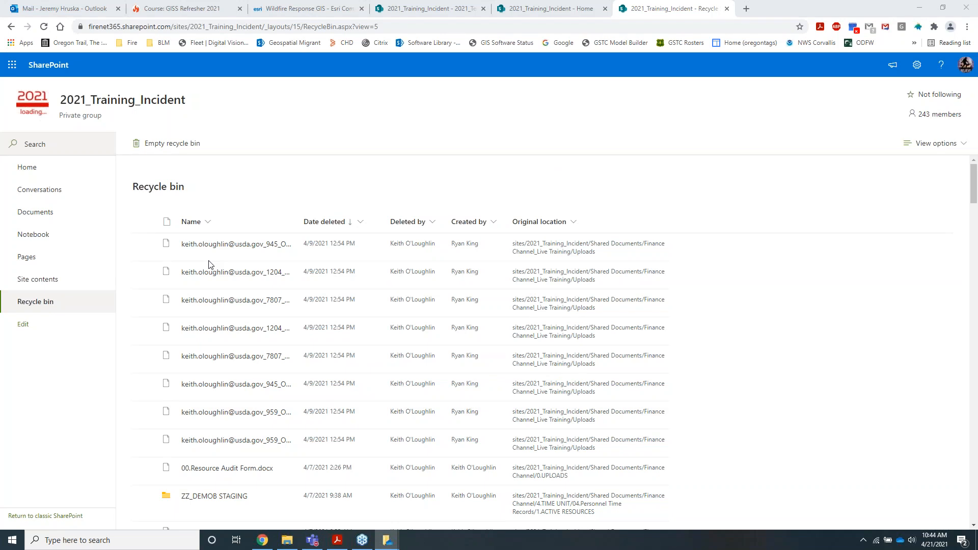
{"action": "left_click", "coordinate": [132, 99]}
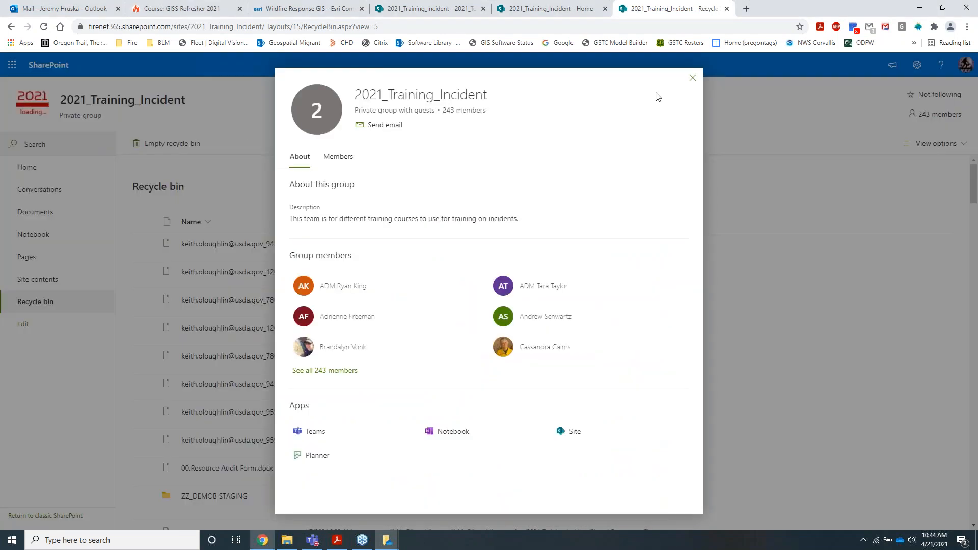
{"action": "left_click", "coordinate": [694, 85]}
{"action": "left_click", "coordinate": [30, 169]}
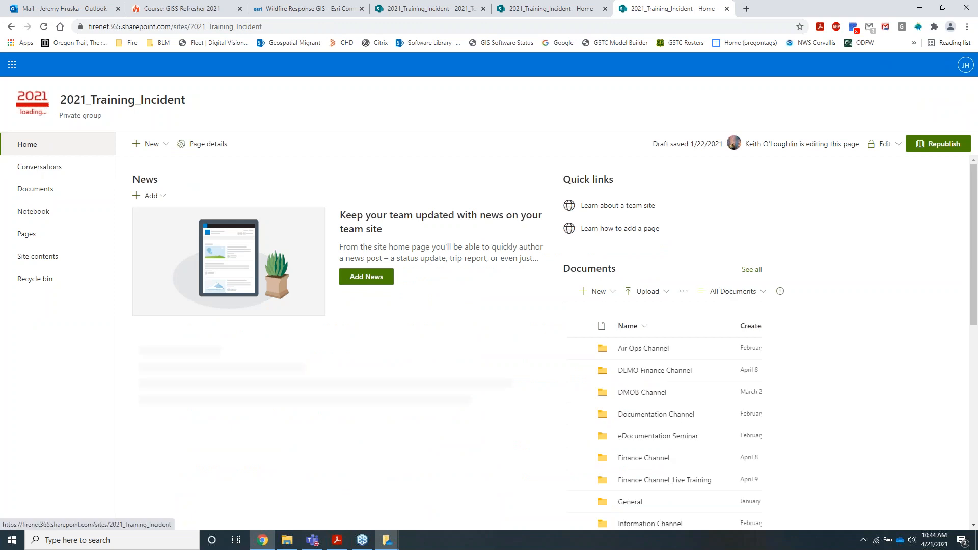
{"action": "left_click", "coordinate": [27, 257]}
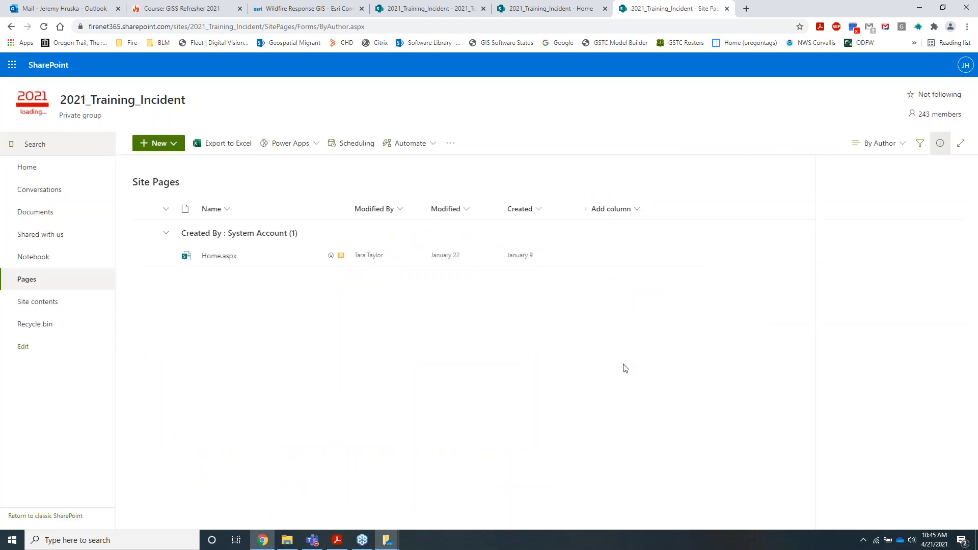
Switch to Teams, show the Situation Channel's files in SharePoint, and open the 2021_Template folder there
{"action": "left_click", "coordinate": [312, 546]}
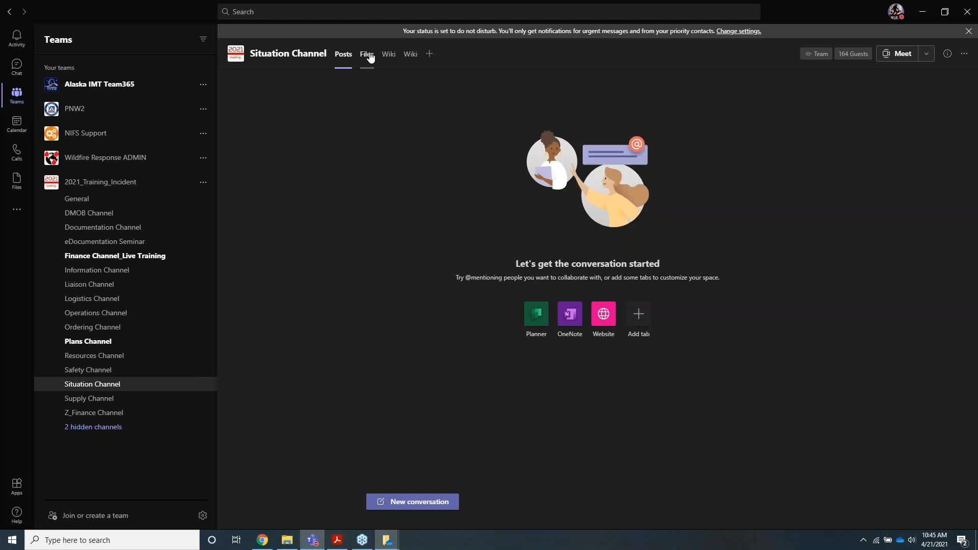
{"action": "left_click", "coordinate": [367, 54]}
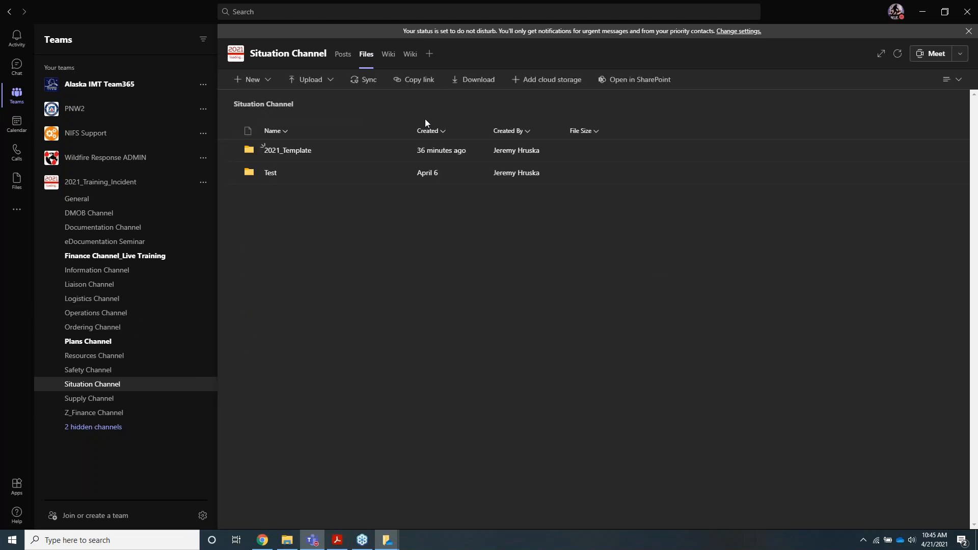
{"action": "left_click", "coordinate": [634, 80]}
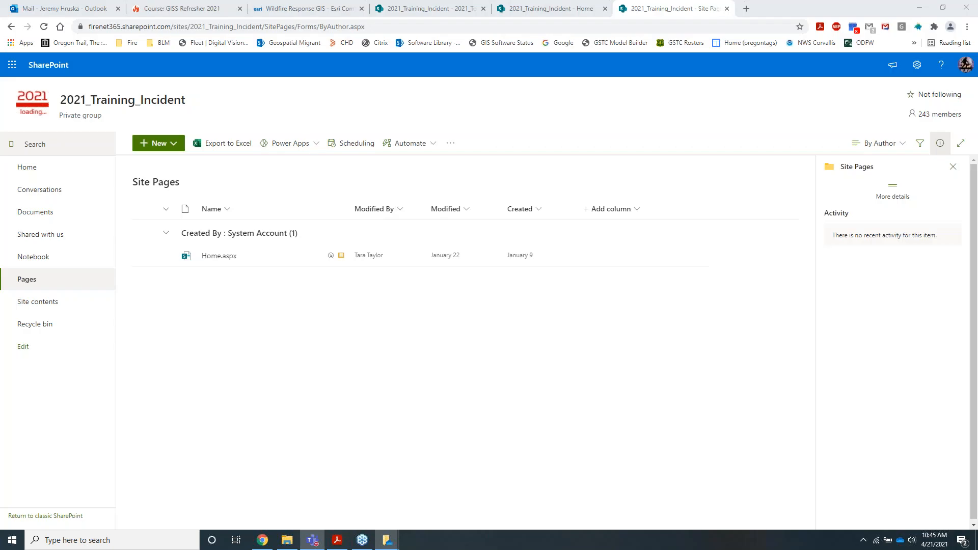
{"action": "left_click", "coordinate": [214, 230]}
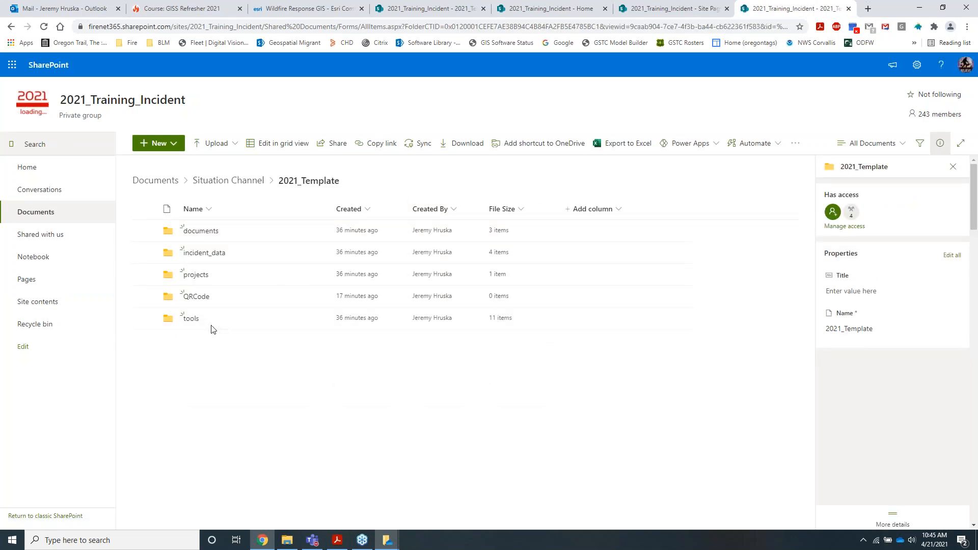
Create and copy a view-only sharing link to the 2021_Template folder that works for anyone with the link
{"action": "left_click", "coordinate": [338, 144]}
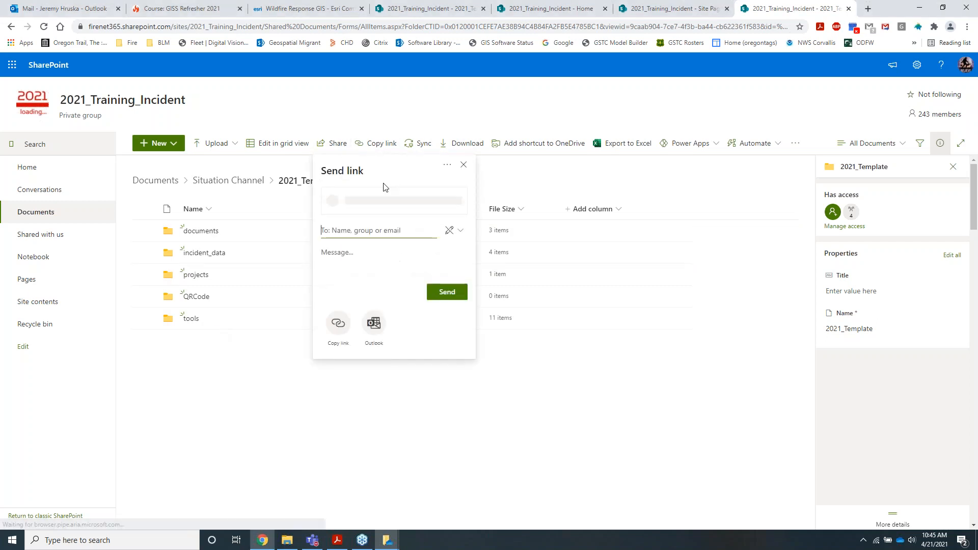
{"action": "left_click", "coordinate": [379, 202]}
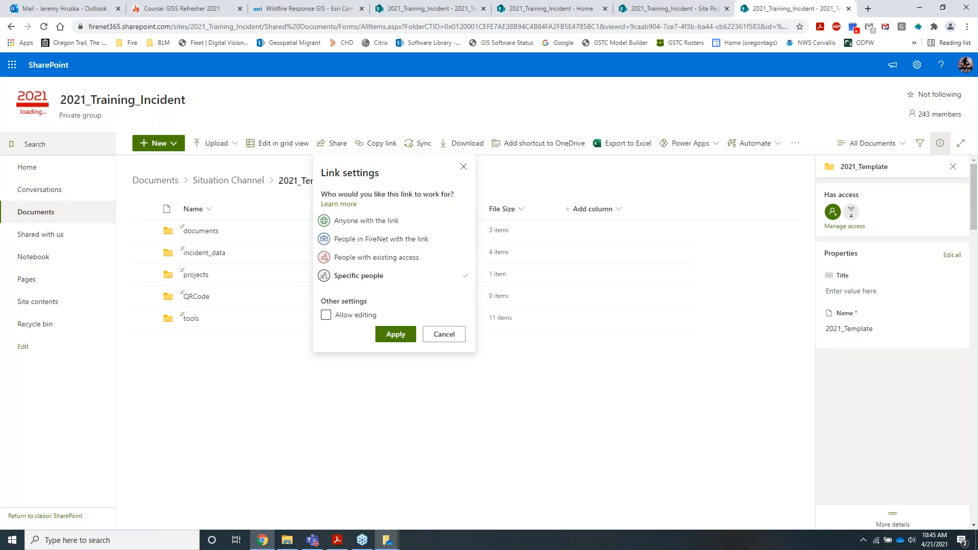
{"action": "left_click", "coordinate": [356, 224]}
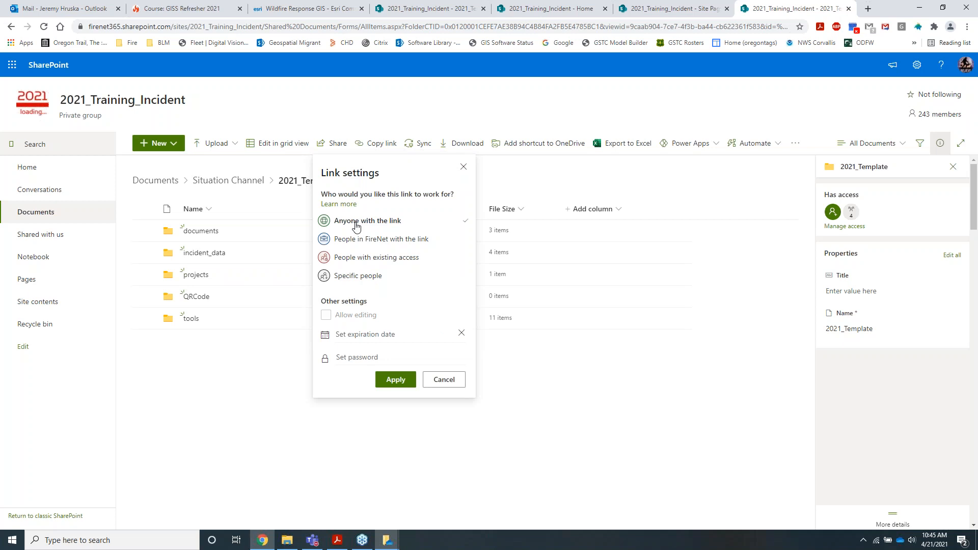
{"action": "left_click", "coordinate": [379, 382]}
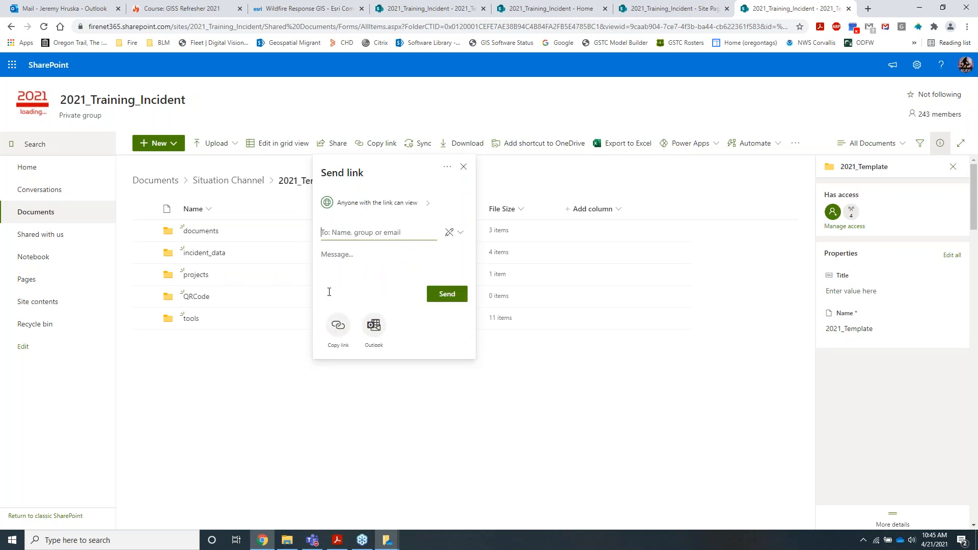
{"action": "left_click", "coordinate": [338, 326]}
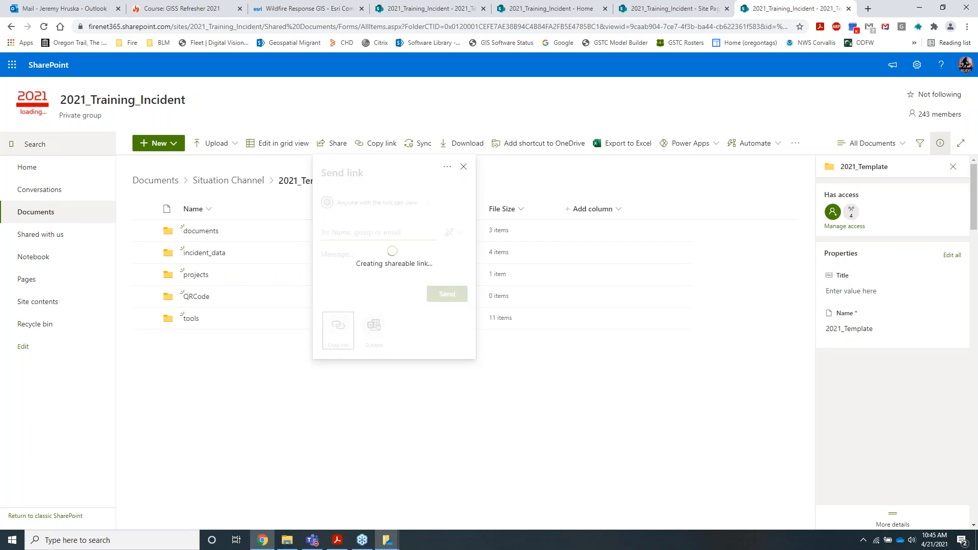
{"action": "left_click", "coordinate": [466, 170]}
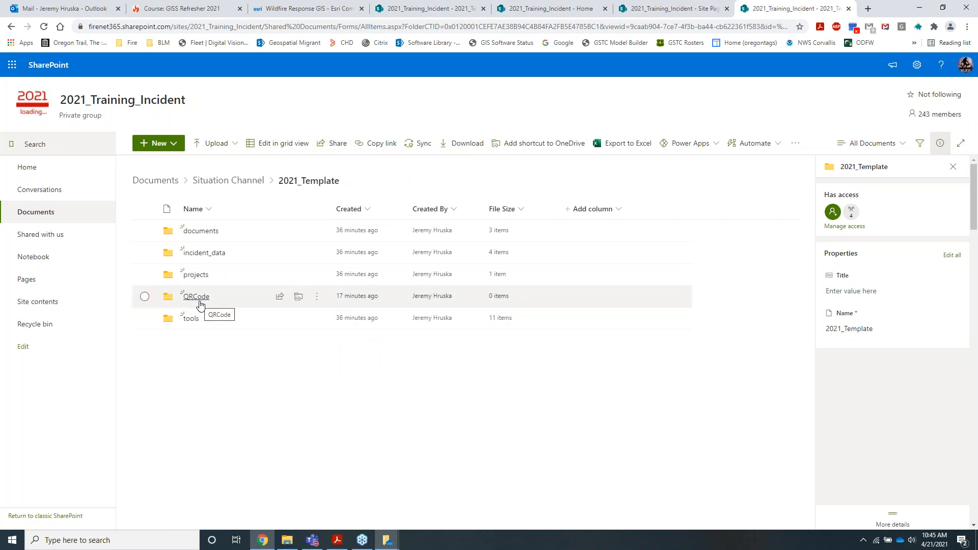
Compare the 2021_Template link settings for anyone, specific people and people with existing access, and cancel without applying them
{"action": "left_click", "coordinate": [340, 147]}
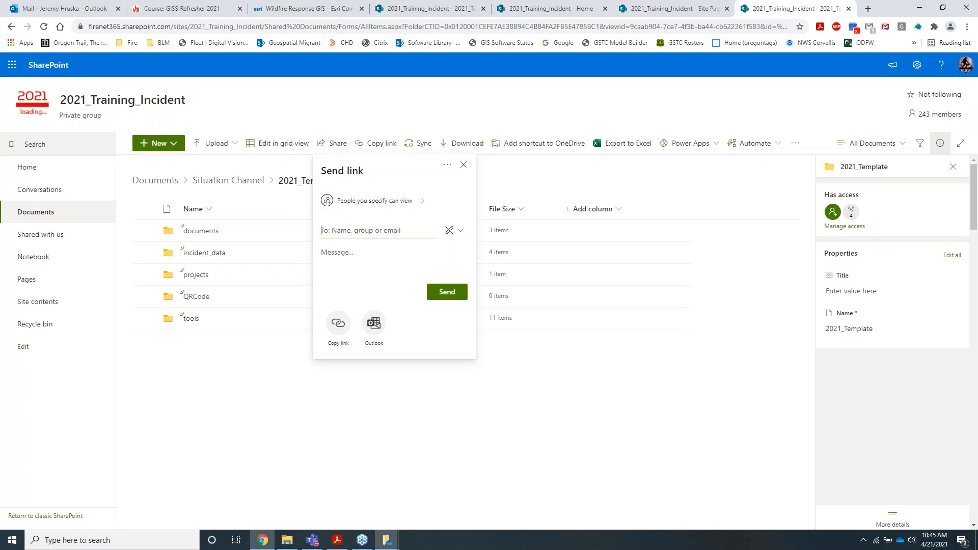
{"action": "left_click", "coordinate": [386, 204]}
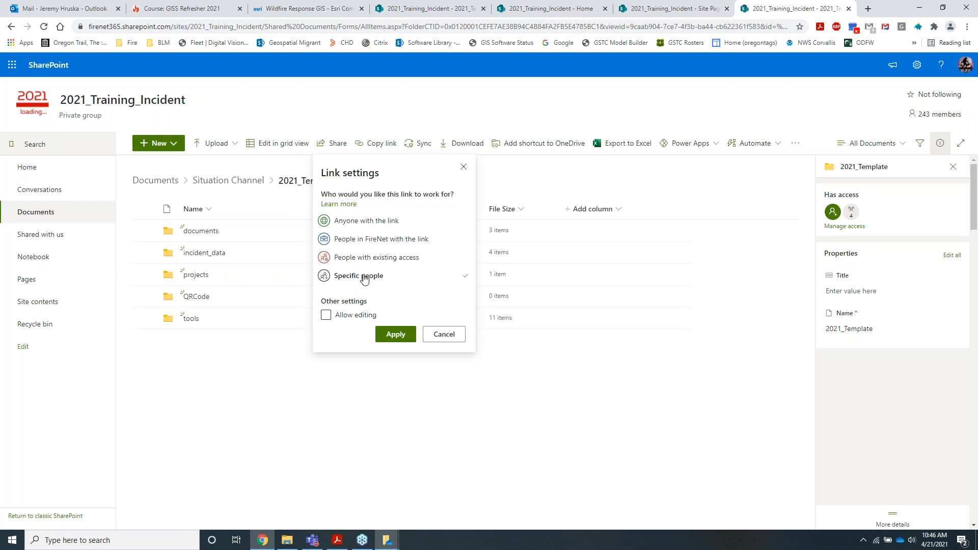
{"action": "left_click", "coordinate": [357, 224]}
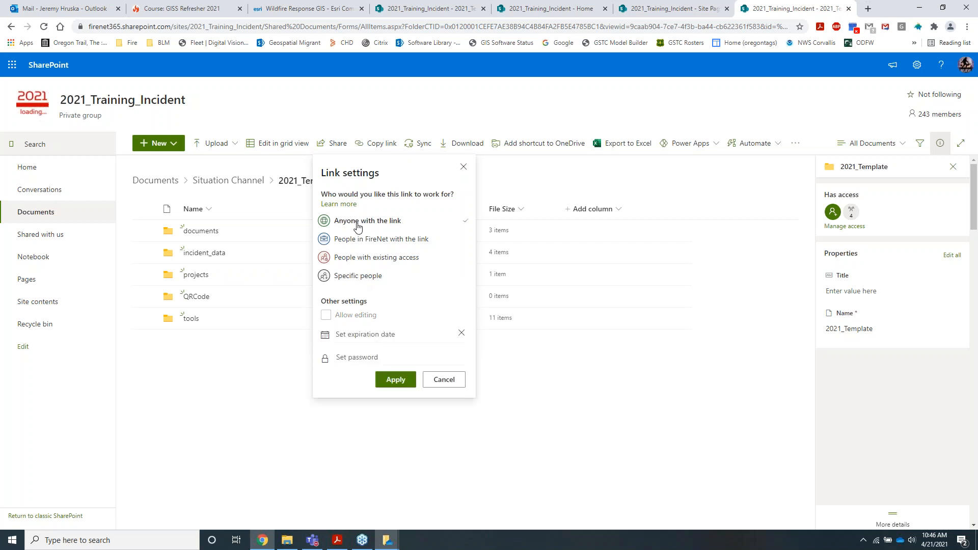
{"action": "left_click", "coordinate": [346, 273]}
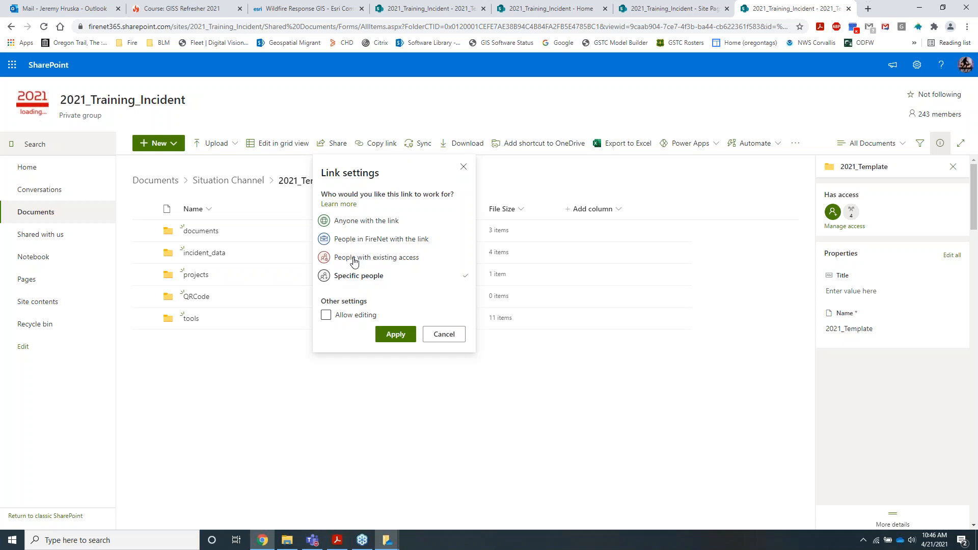
{"action": "left_click", "coordinate": [354, 260]}
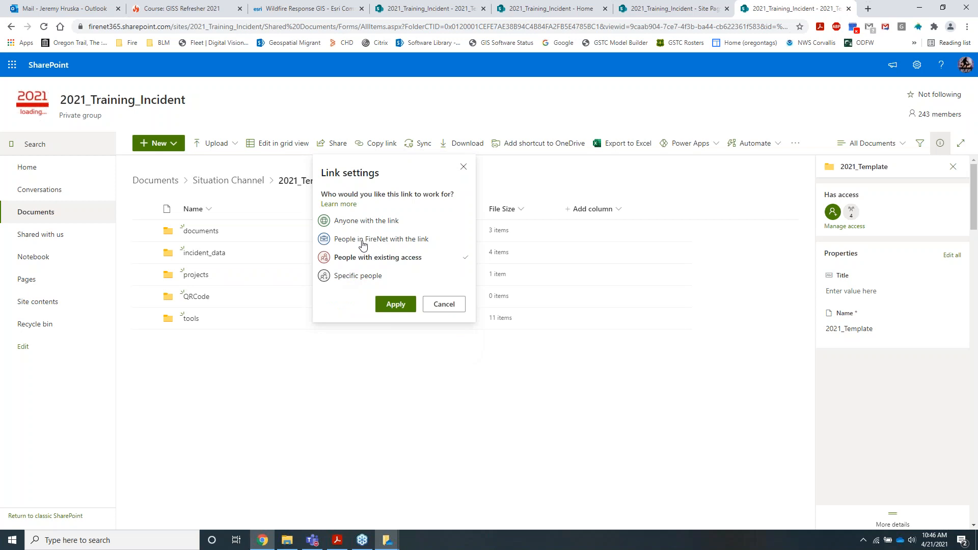
{"action": "left_click", "coordinate": [438, 305]}
{"action": "left_click", "coordinate": [607, 466]}
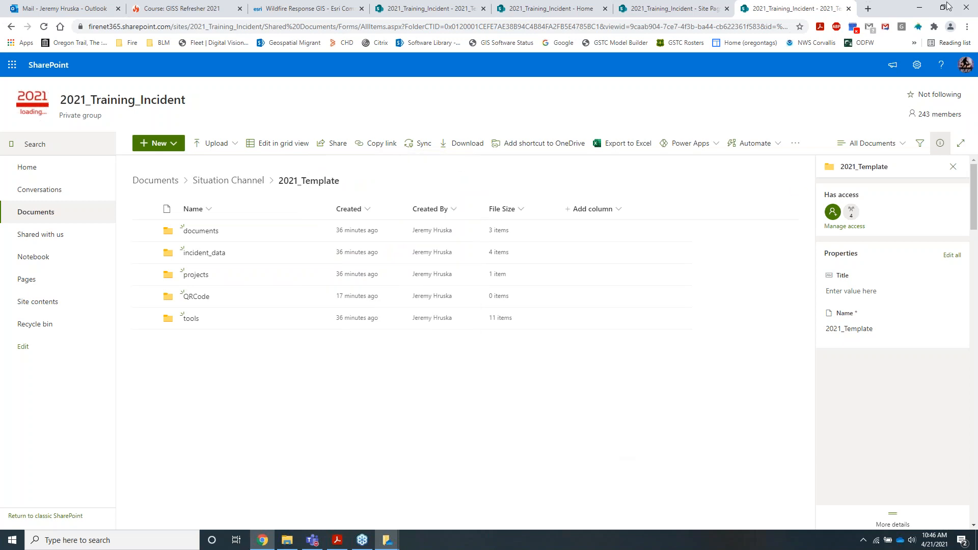
{"action": "left_click", "coordinate": [963, 7]}
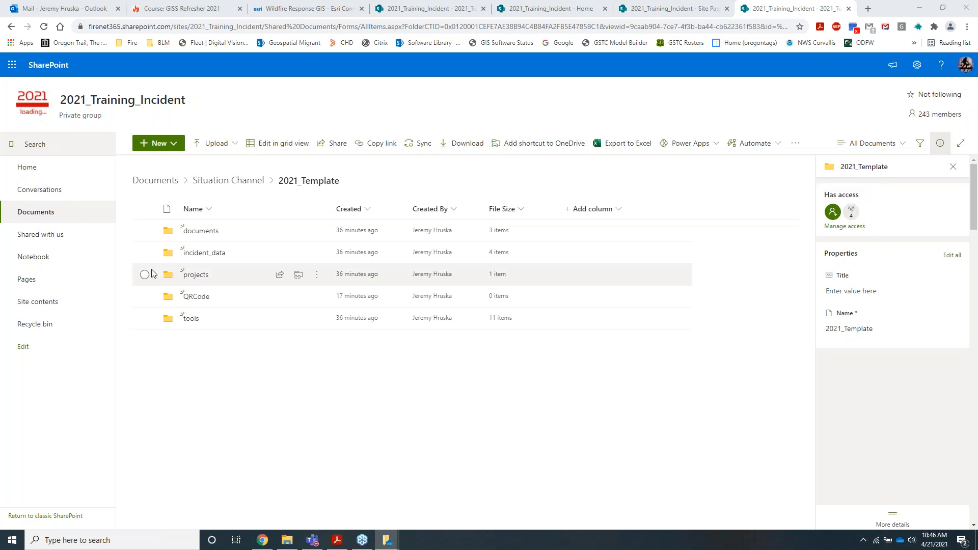
Open the QRCode folder, and switch to the OneDrive options window to view its account and Files On-Demand settings
{"action": "left_click", "coordinate": [195, 298]}
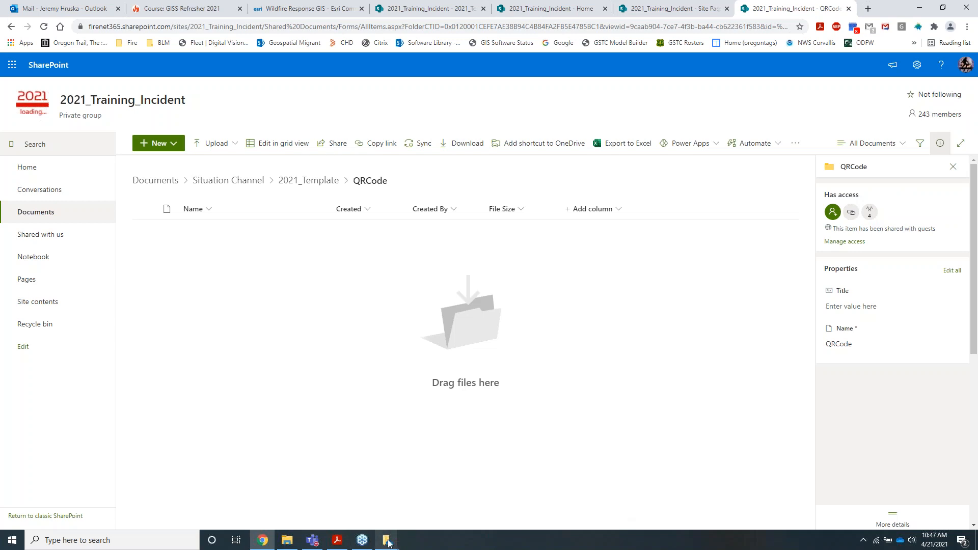
{"action": "mouse_move", "coordinate": [387, 541]}
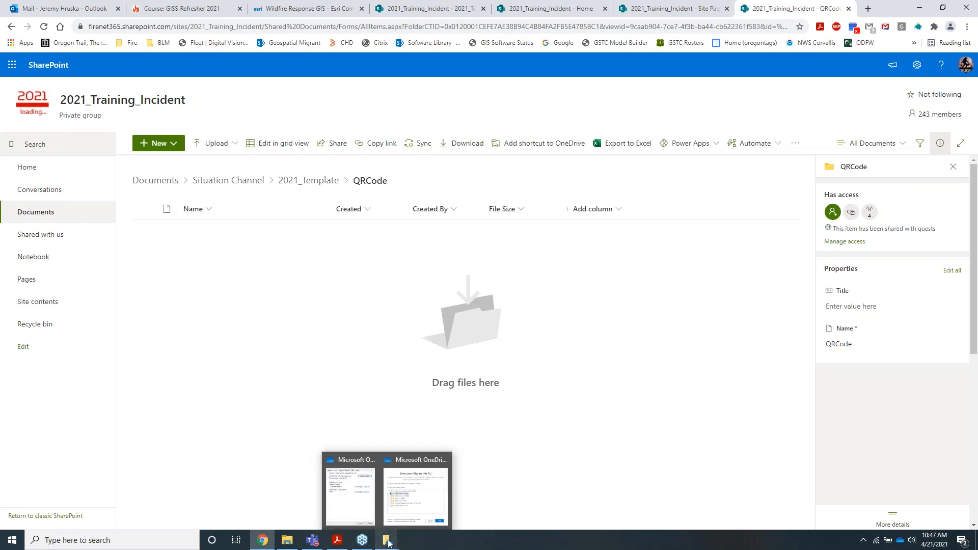
{"action": "left_click", "coordinate": [347, 458]}
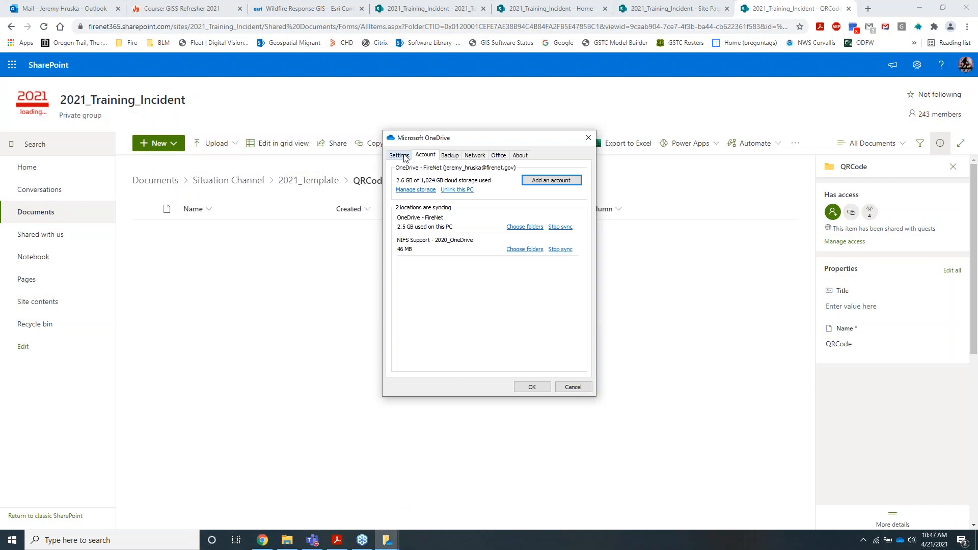
{"action": "left_click", "coordinate": [401, 156]}
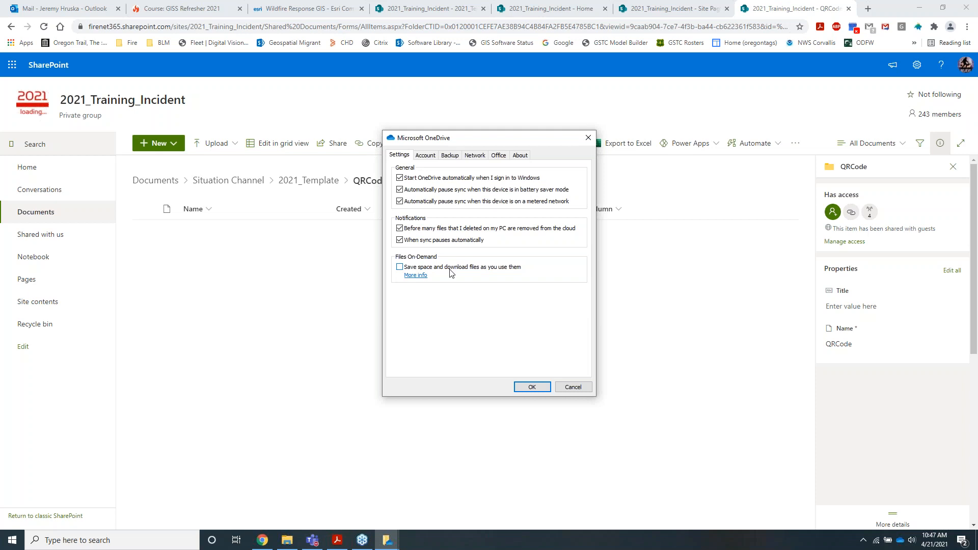
Examine OneDrive's sync activity and command list, its version and help information, and its synced locations and general settings
{"action": "right_click", "coordinate": [899, 544]}
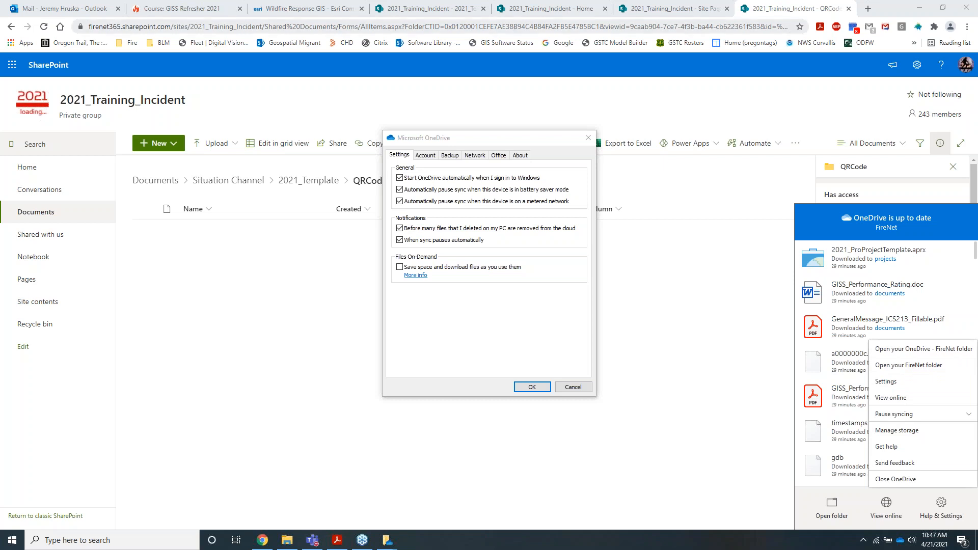
{"action": "left_click", "coordinate": [520, 155]}
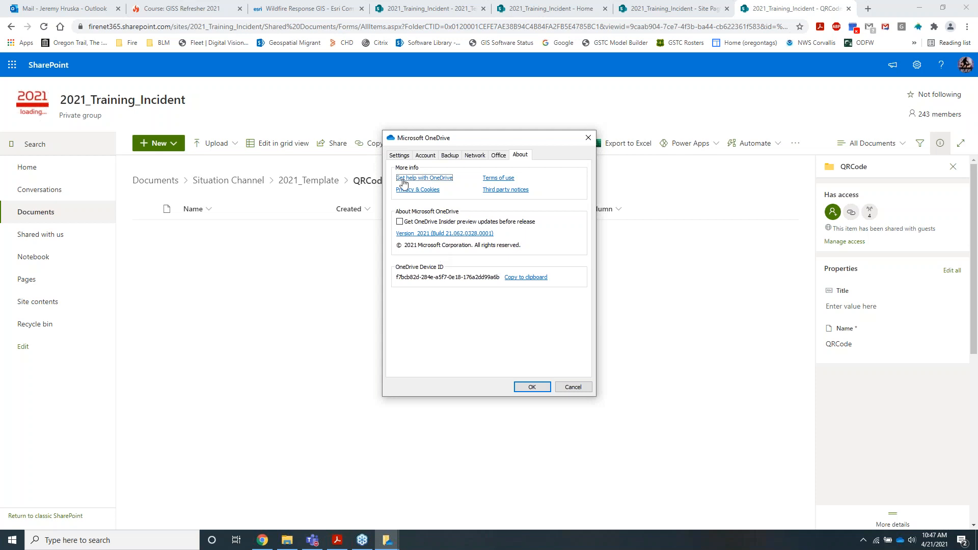
{"action": "left_click", "coordinate": [410, 155]}
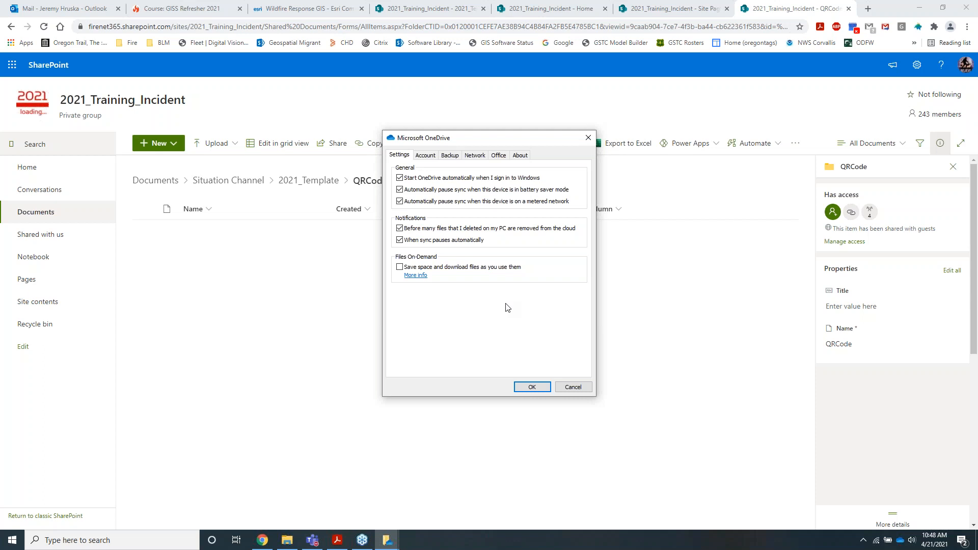
{"action": "left_click", "coordinate": [421, 159]}
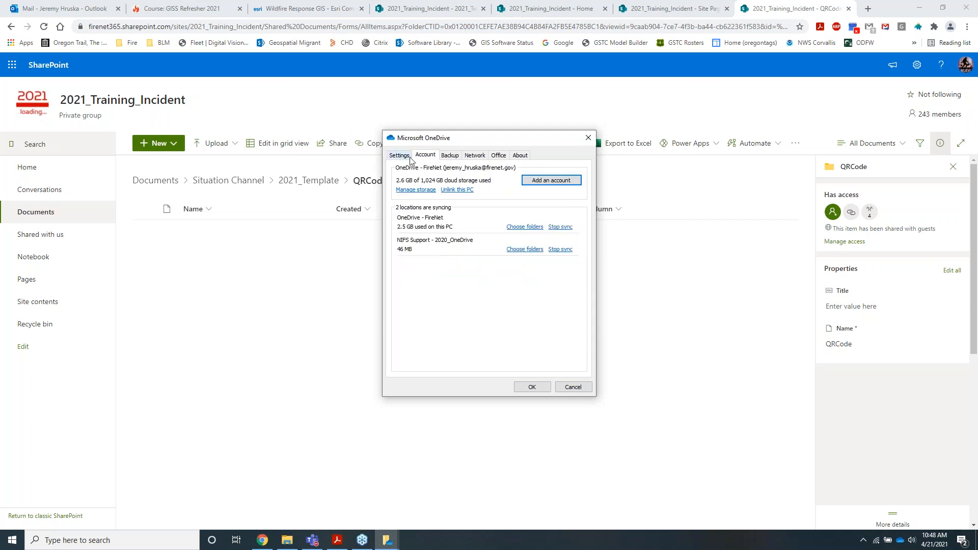
{"action": "left_click", "coordinate": [403, 156]}
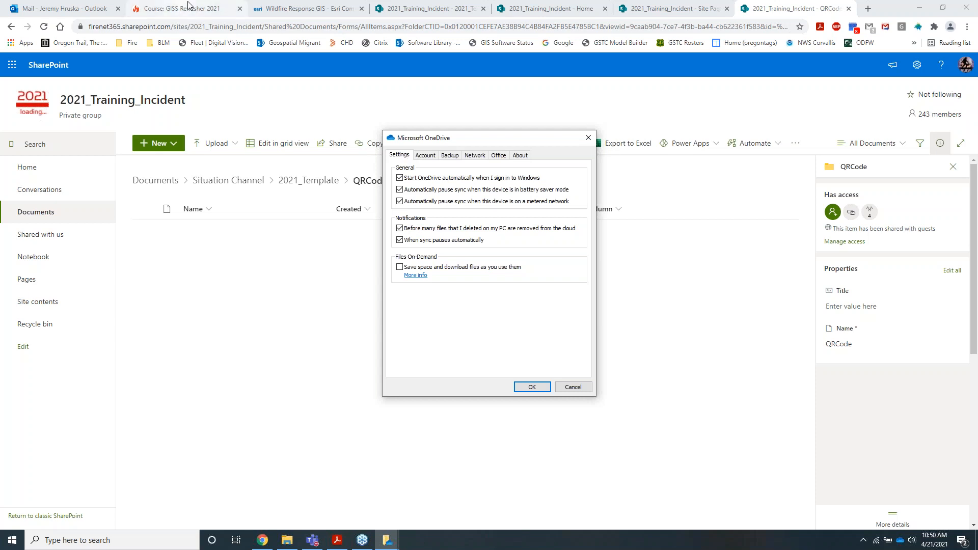
Switch to the PDF in Acrobat, follow its FireNet access link, and close the Google Sites sign-in page
{"action": "left_click", "coordinate": [336, 540]}
{"action": "left_click", "coordinate": [494, 253]}
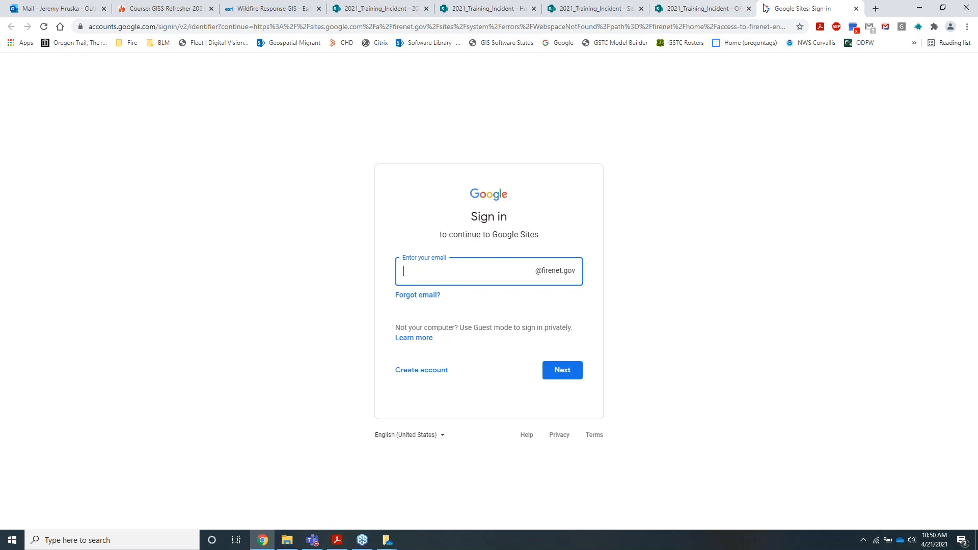
{"action": "left_click", "coordinate": [856, 9]}
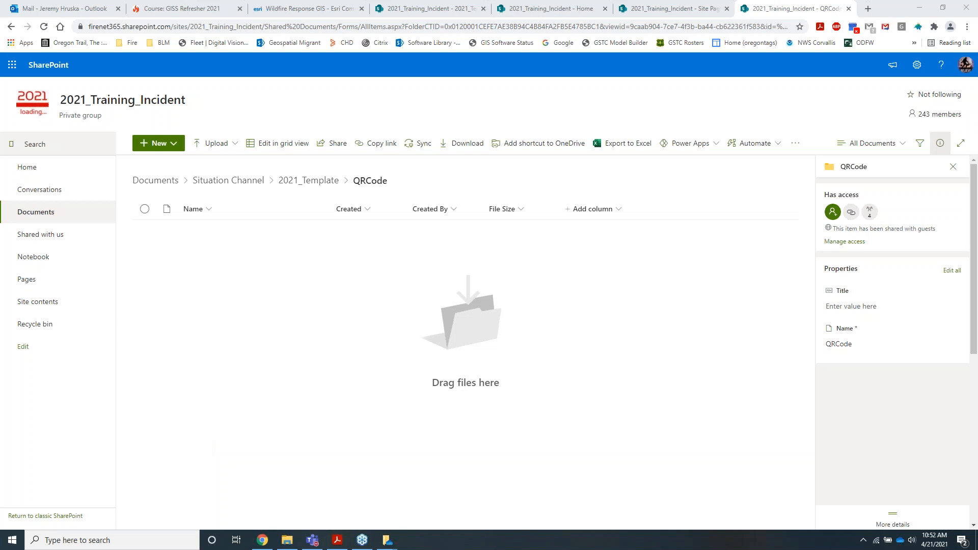
View the signed-in account details in SharePoint, and switch to Teams to open member management for the 2021_Training_Incident team
{"action": "left_click", "coordinate": [966, 63]}
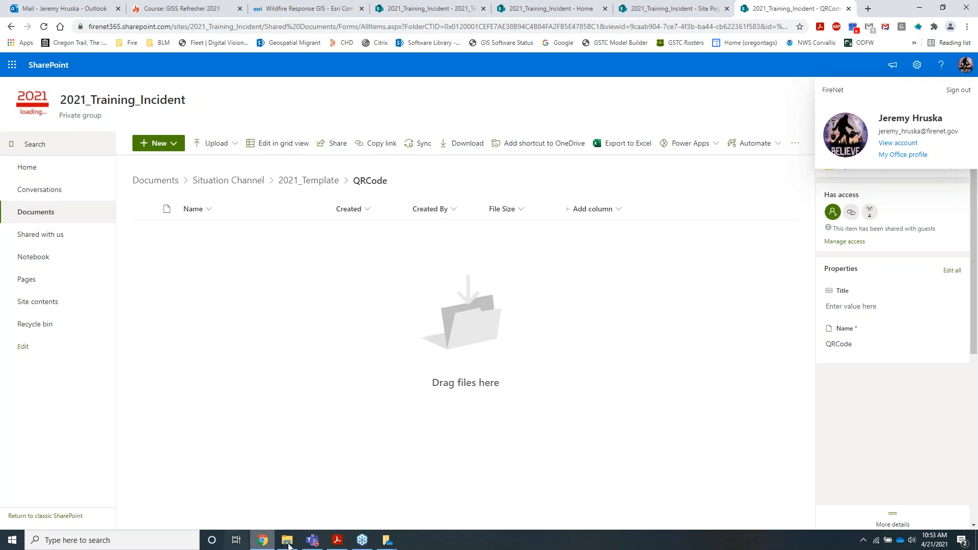
{"action": "left_click", "coordinate": [309, 541]}
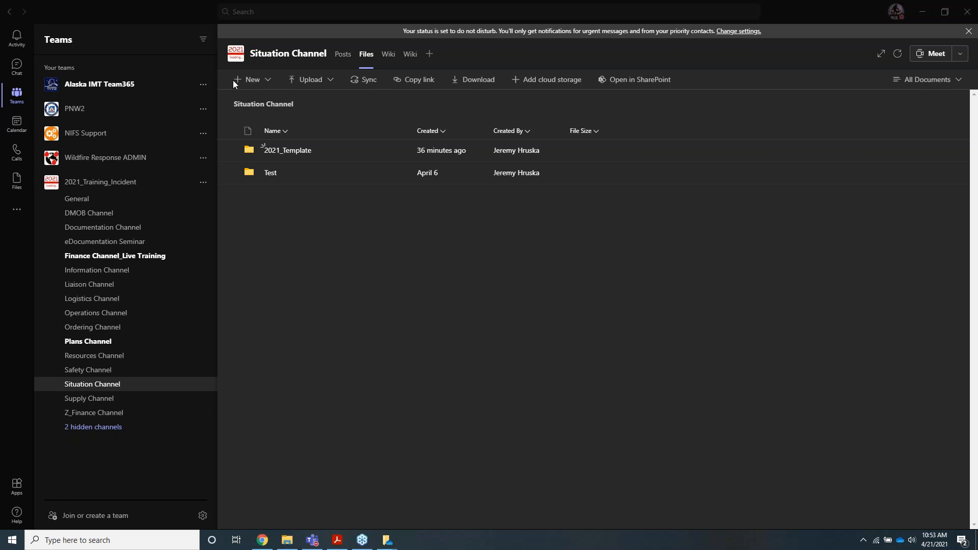
{"action": "left_click", "coordinate": [203, 183]}
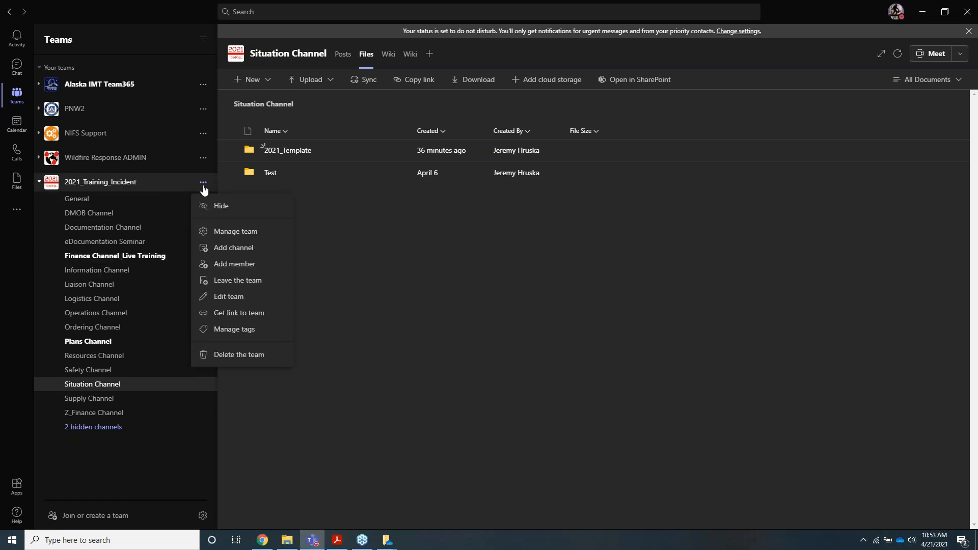
{"action": "left_click", "coordinate": [230, 233]}
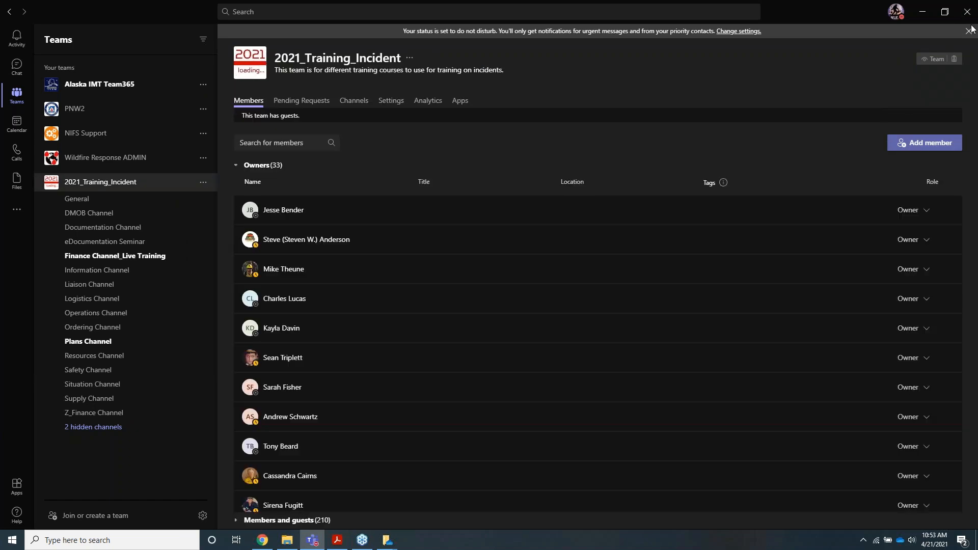
Examine the owners, members and guests of the 2021_Training_Incident team, and minimise Teams to return to SharePoint
{"action": "left_click", "coordinate": [290, 519]}
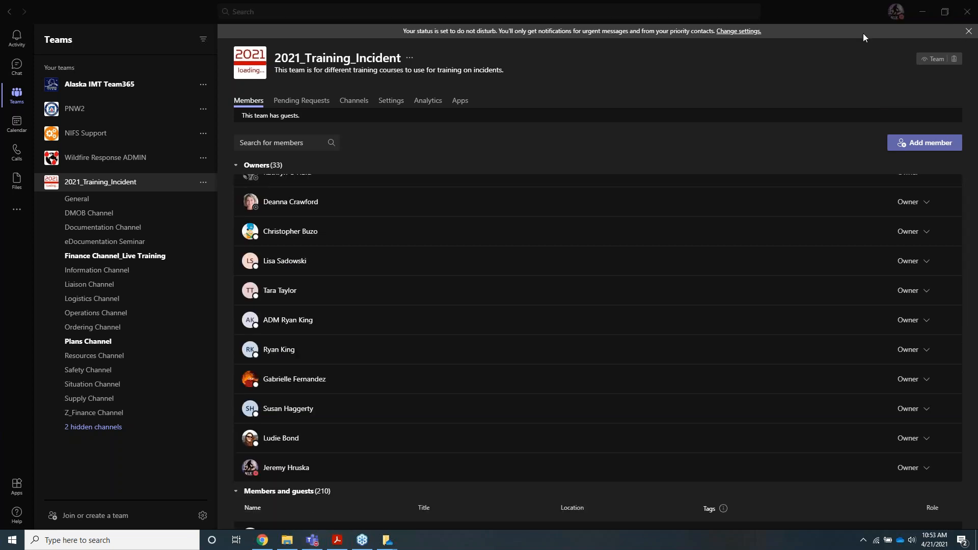
{"action": "left_click_drag", "start_coordinate": [964, 296], "coordinate": [977, 348]}
{"action": "scroll", "coordinate": [386, 354], "scroll_direction": "down", "scroll_amount": 1}
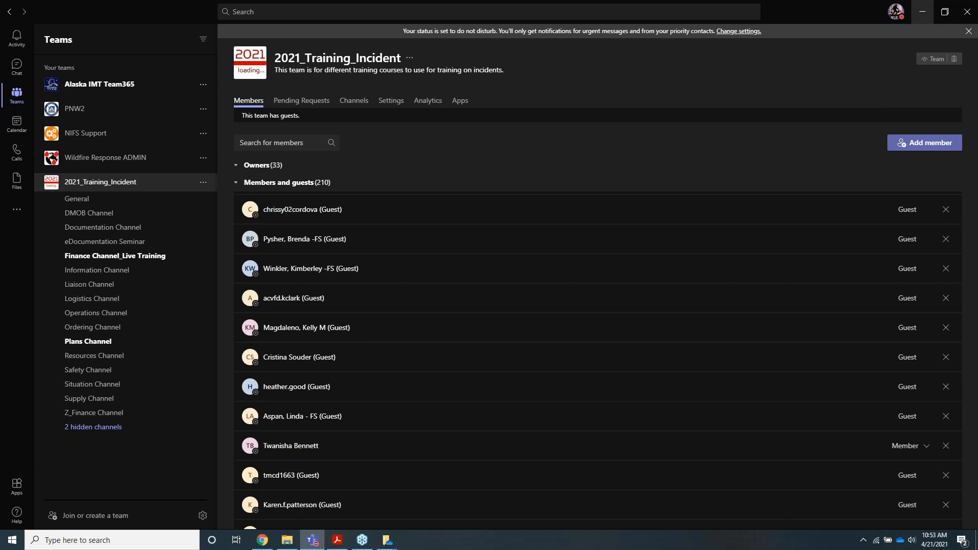
{"action": "left_click", "coordinate": [921, 12]}
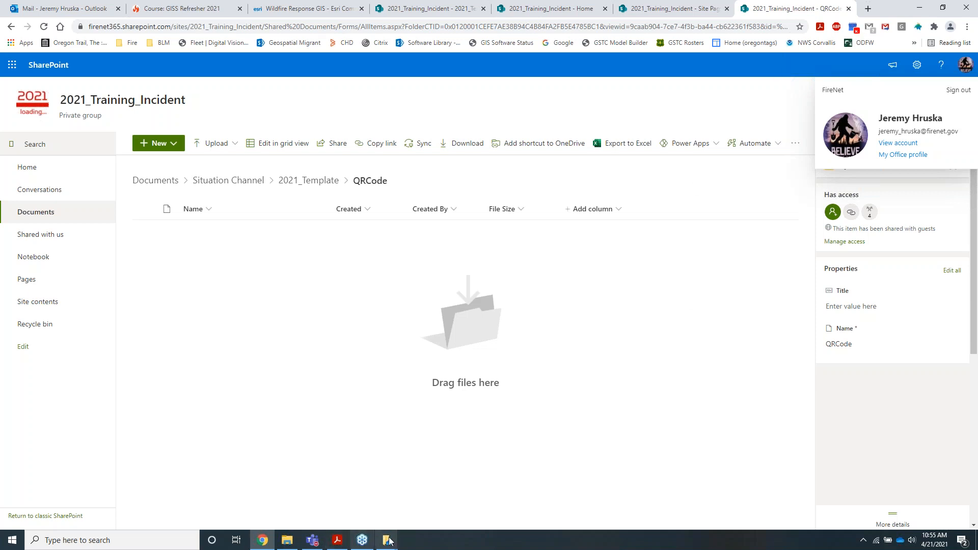
Bring up the OneDrive settings window and examine the account's syncing locations and the FireNet sync activity
{"action": "mouse_move", "coordinate": [386, 541]}
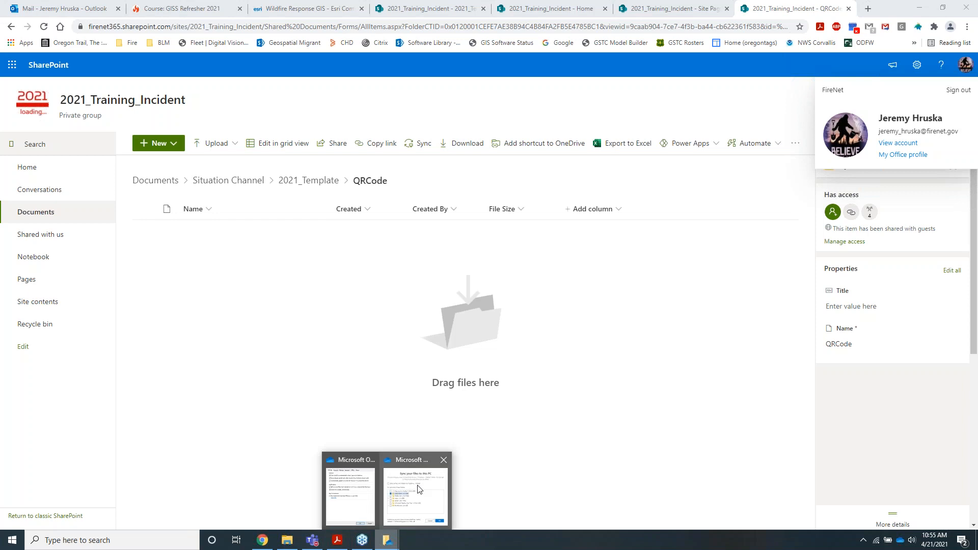
{"action": "left_click", "coordinate": [418, 489]}
{"action": "mouse_move", "coordinate": [418, 489]}
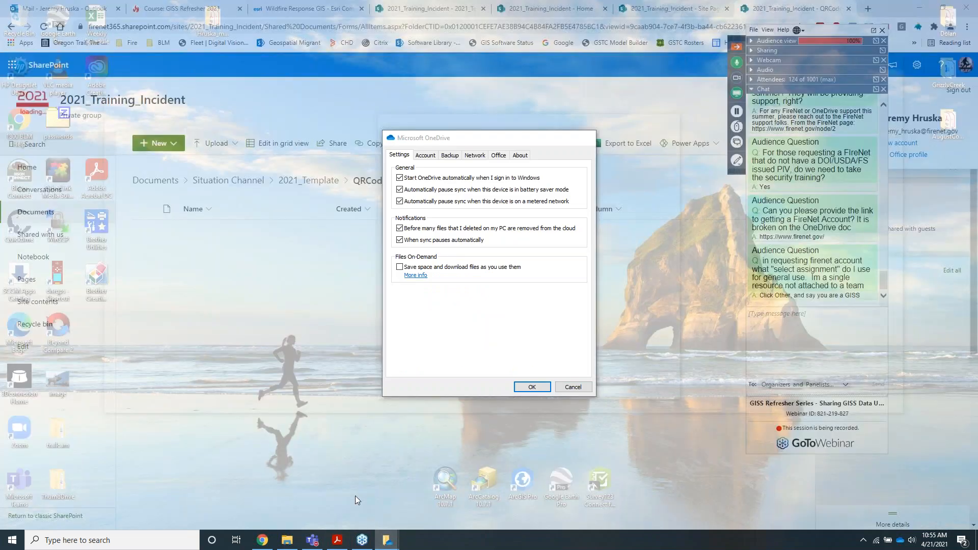
{"action": "left_click", "coordinate": [356, 496]}
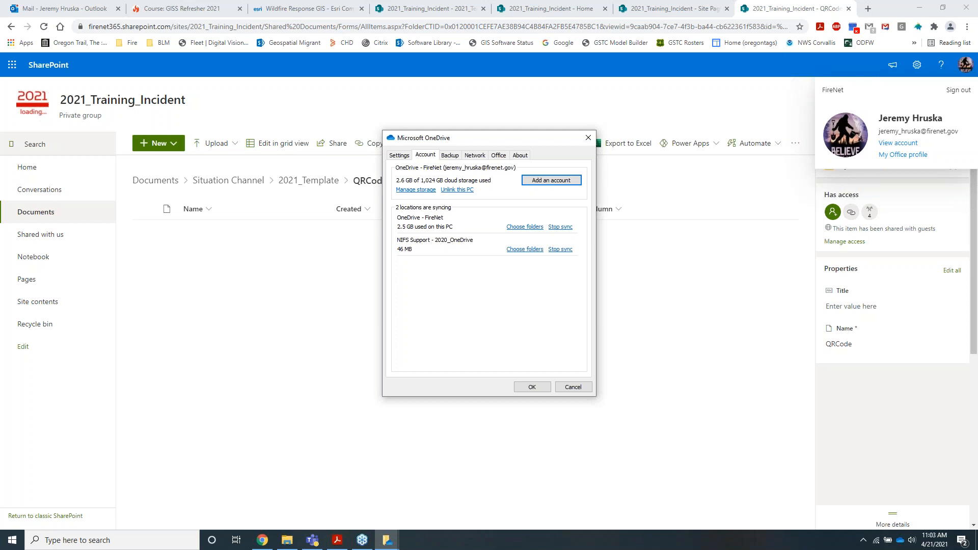
{"action": "left_click", "coordinate": [899, 543]}
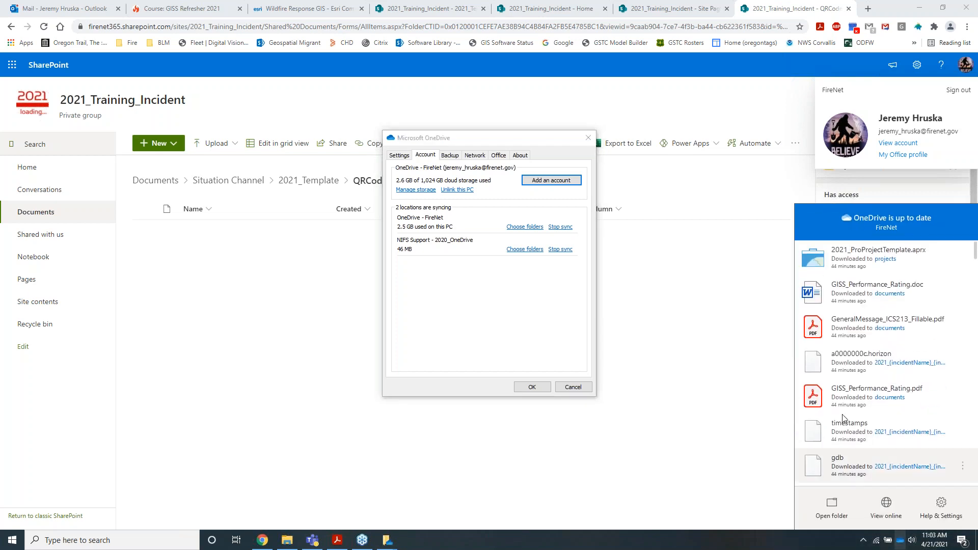
{"action": "left_click", "coordinate": [827, 33]}
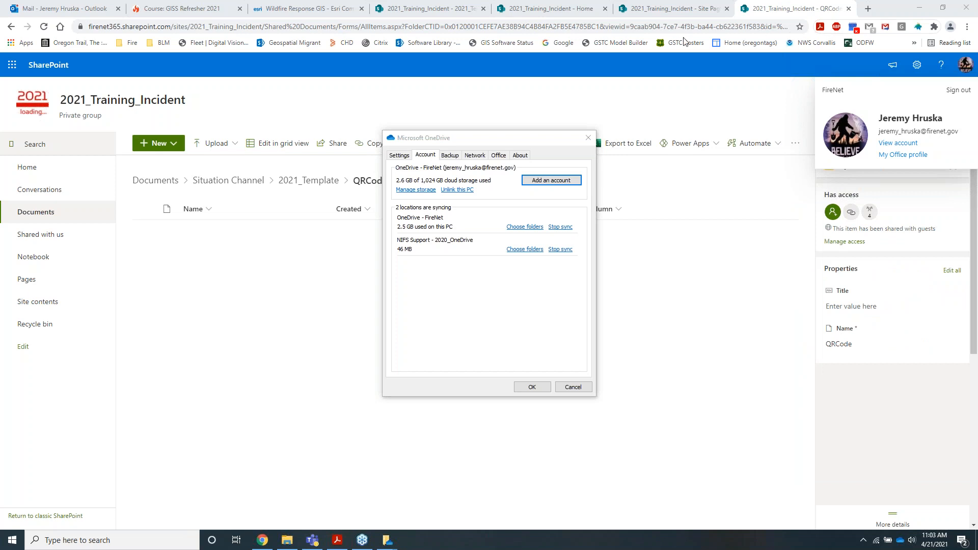
{"action": "left_click", "coordinate": [902, 546]}
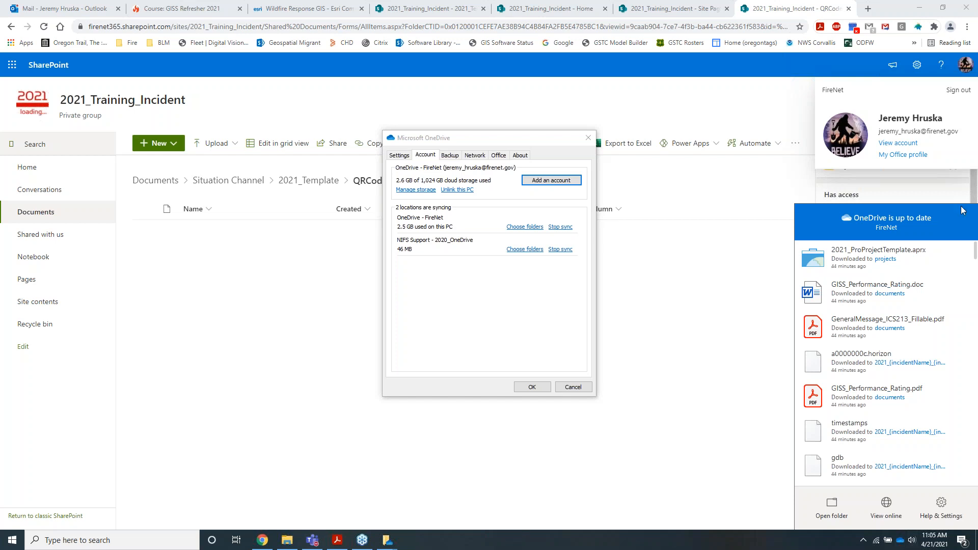
Open the FireNet account page from SharePoint and view its password-change form and its language and region settings
{"action": "left_click", "coordinate": [895, 146]}
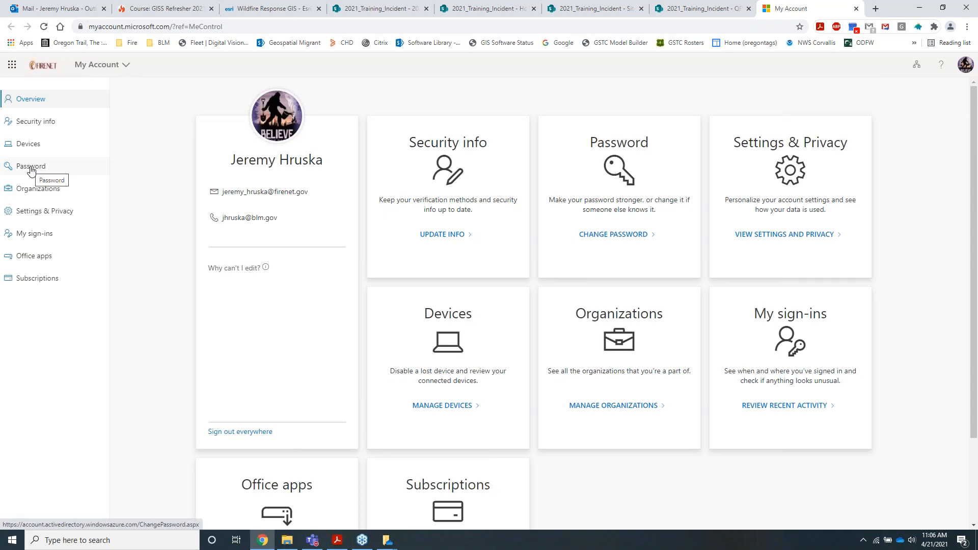
{"action": "left_click", "coordinate": [30, 168]}
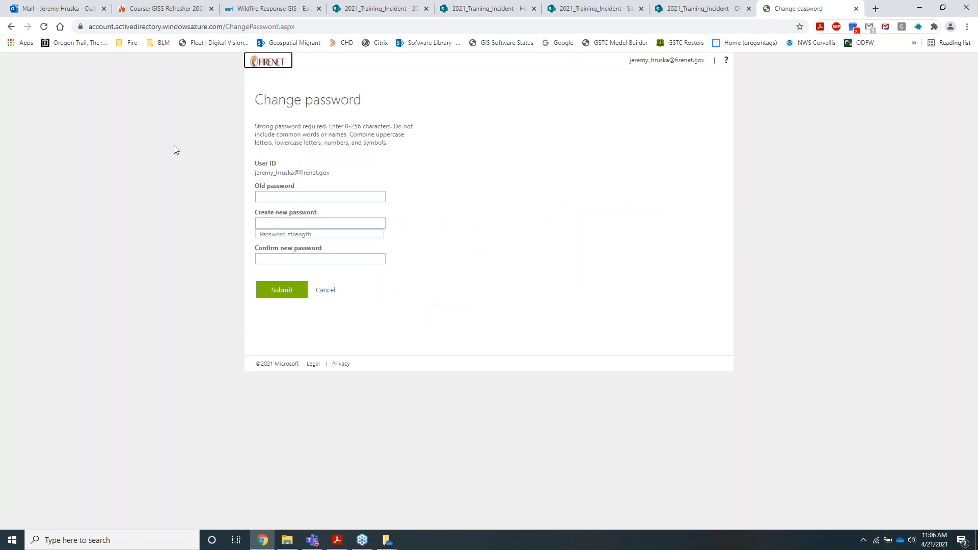
{"action": "left_click", "coordinate": [11, 26]}
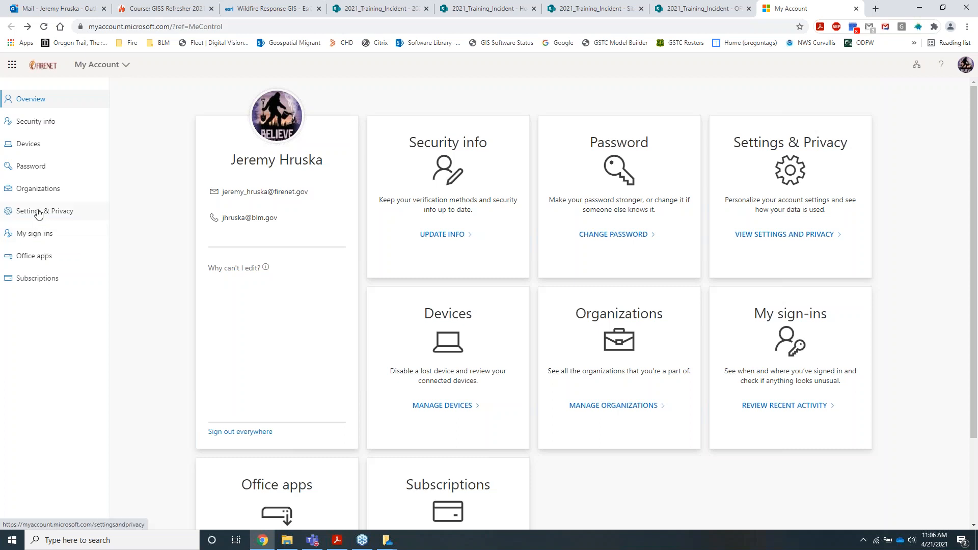
{"action": "left_click", "coordinate": [39, 215]}
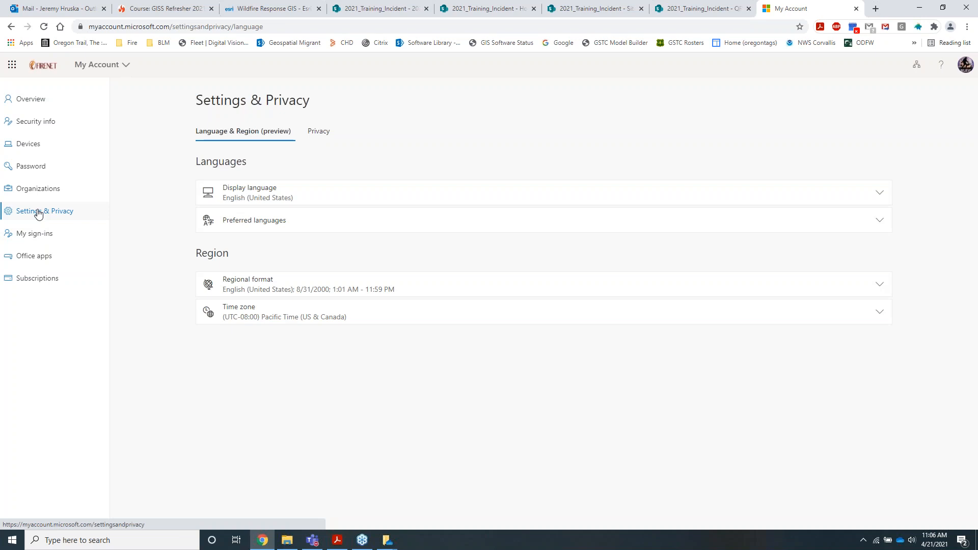
View the account's devices and security info sign-in methods, and check which account is signed in
{"action": "left_click", "coordinate": [29, 143]}
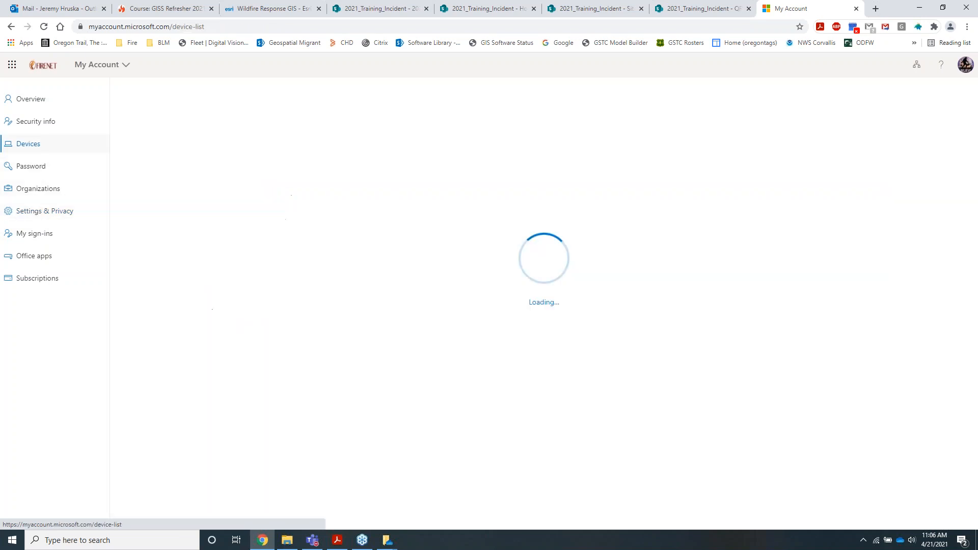
{"action": "left_click", "coordinate": [29, 130]}
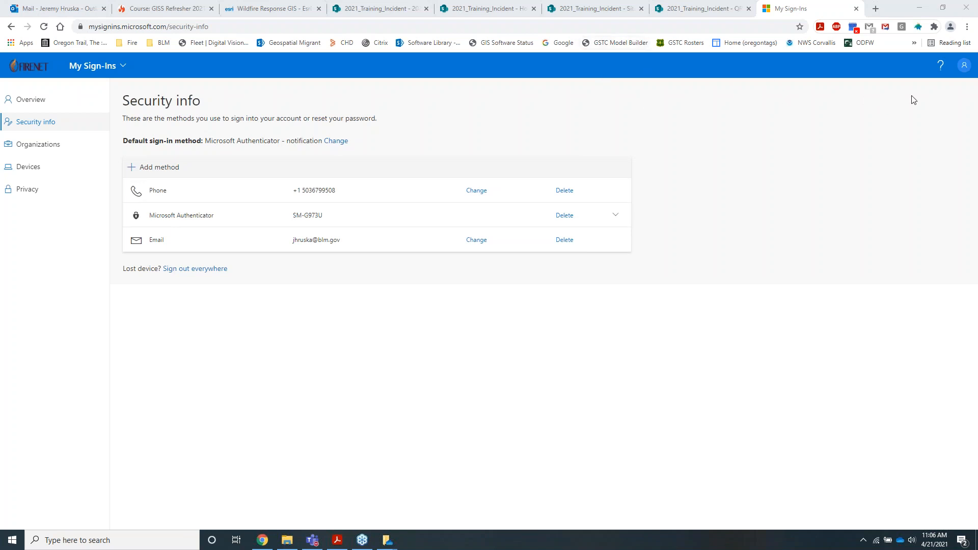
{"action": "left_click", "coordinate": [964, 67]}
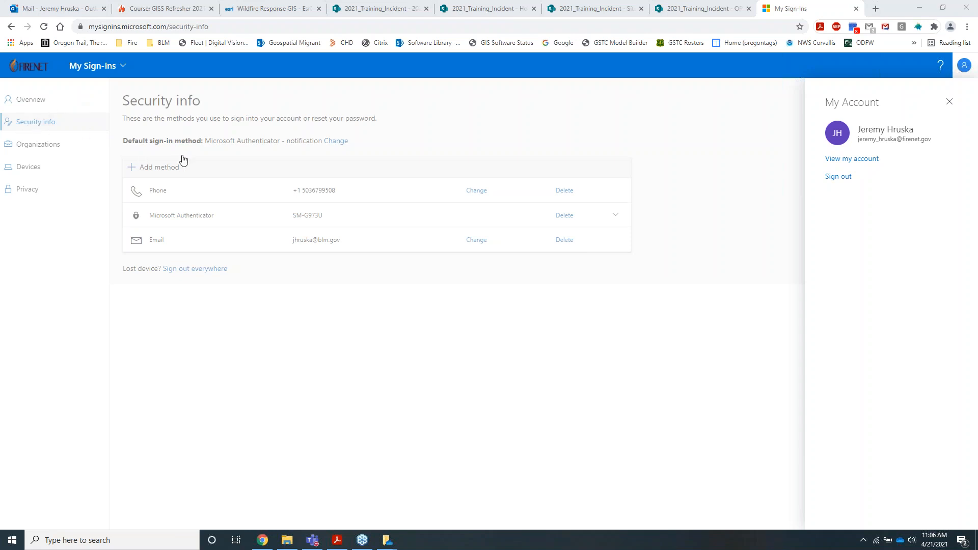
{"action": "left_click", "coordinate": [396, 141]}
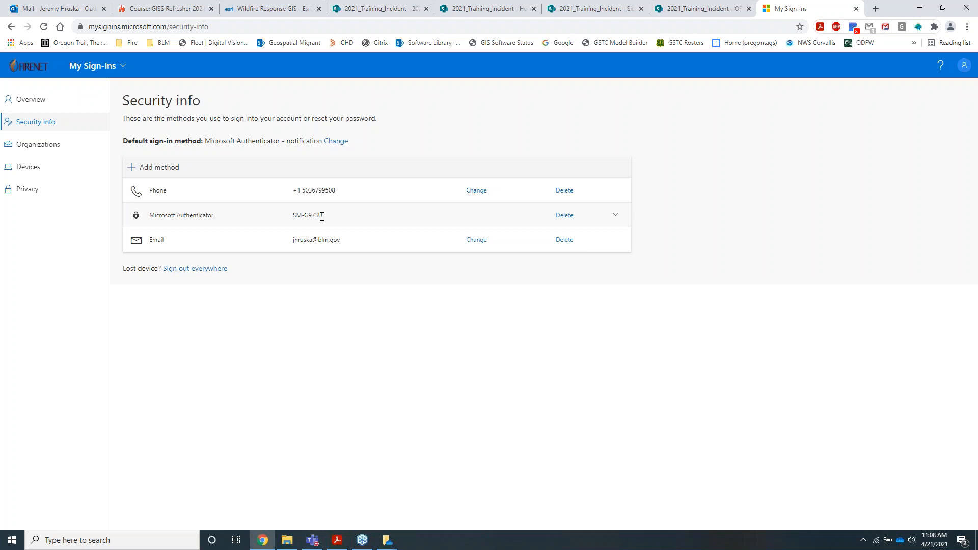
Switch to the Outlook mailbox, open My Account from its profile details, and open the security info page
{"action": "left_click", "coordinate": [44, 10]}
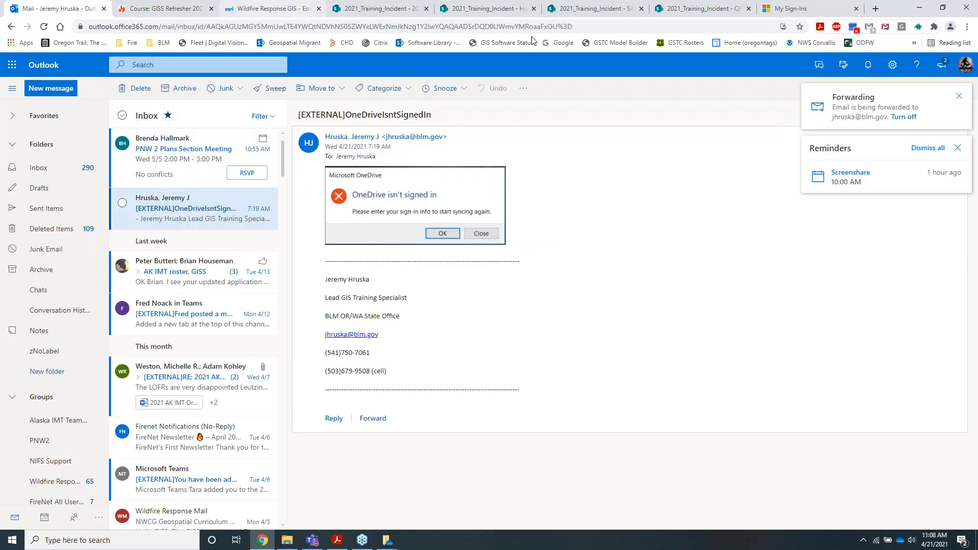
{"action": "left_click", "coordinate": [970, 67]}
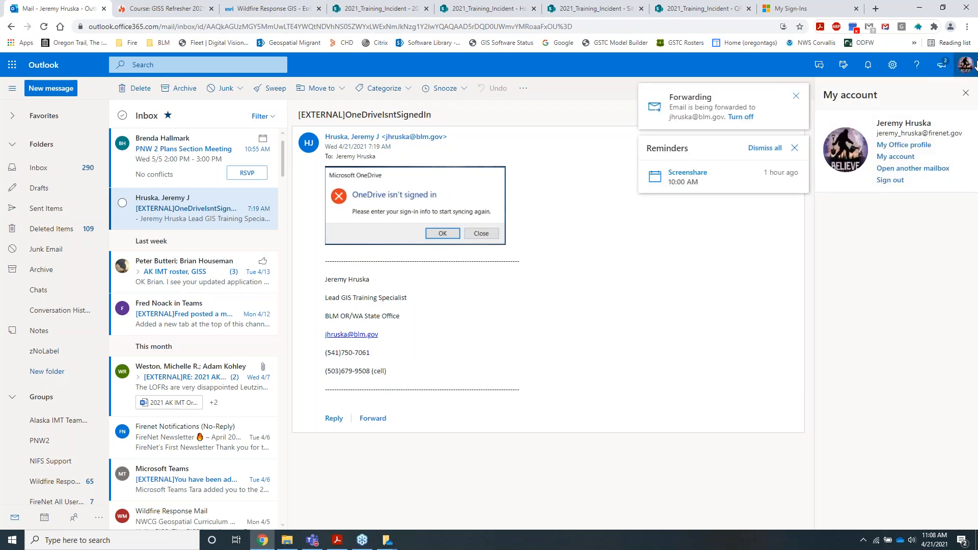
{"action": "left_click", "coordinate": [902, 160]}
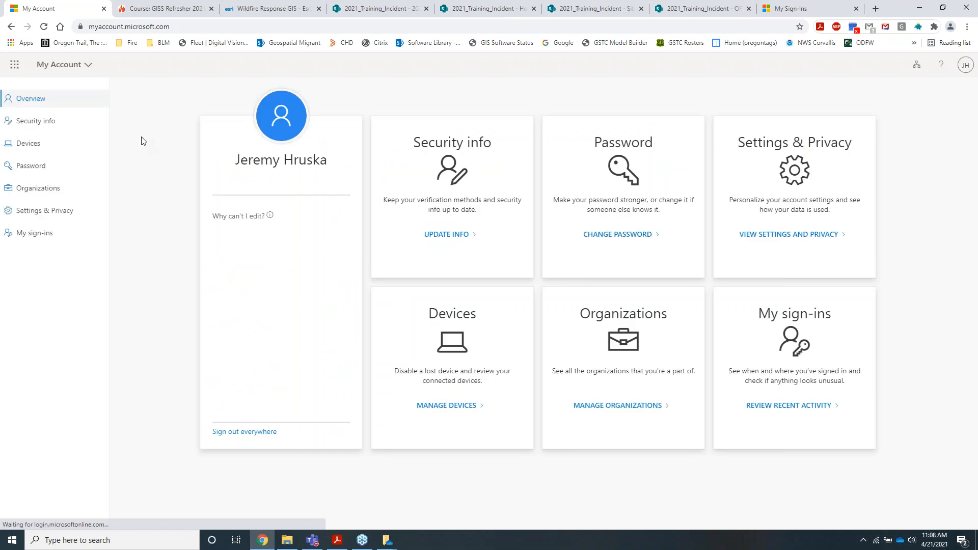
{"action": "left_click", "coordinate": [31, 122]}
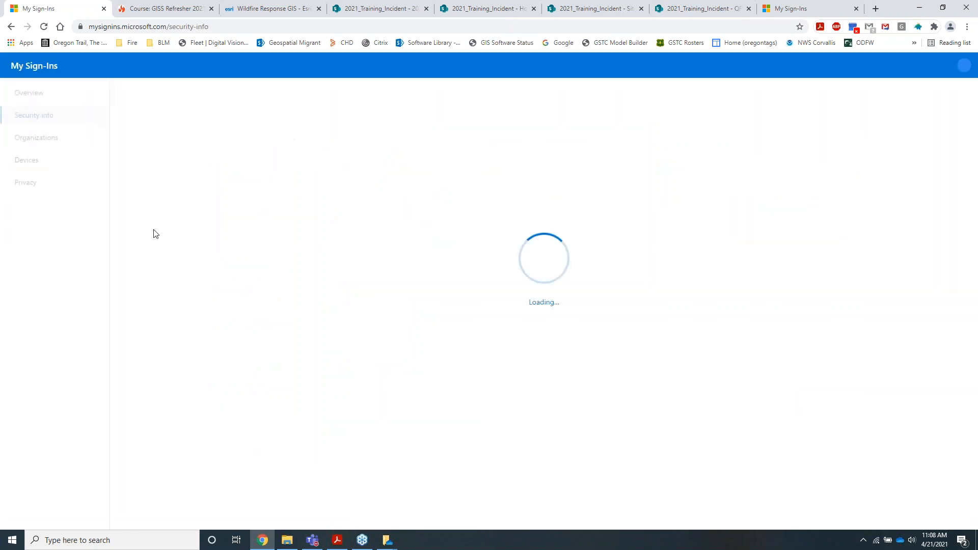